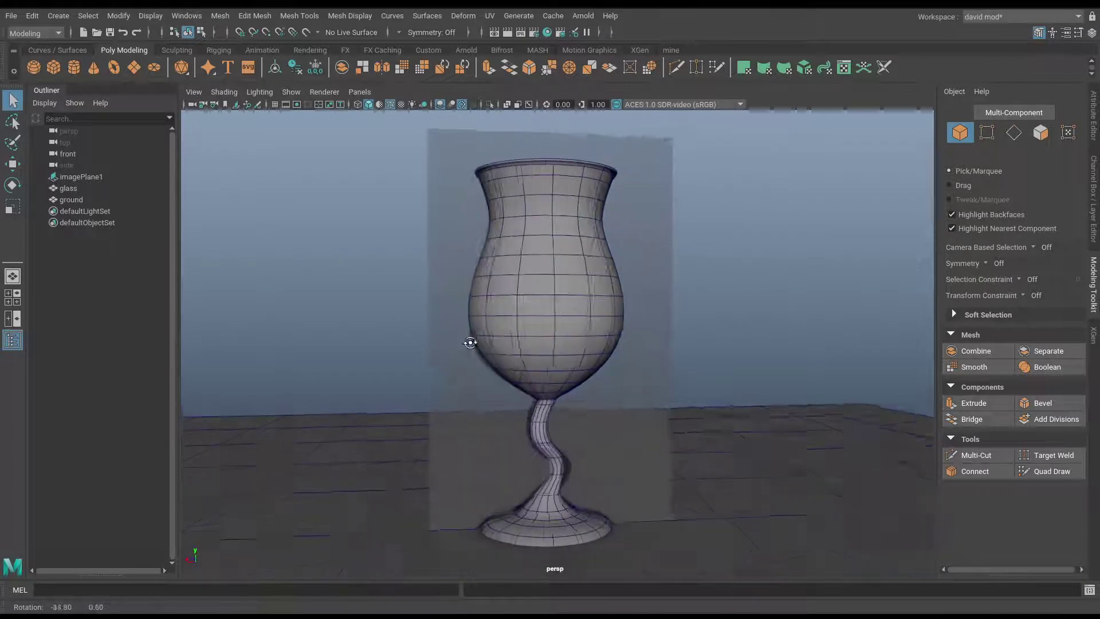
Examine how the finished glass model matches the reference image in the front and perspective views.
{"action": "key", "text": "space"}
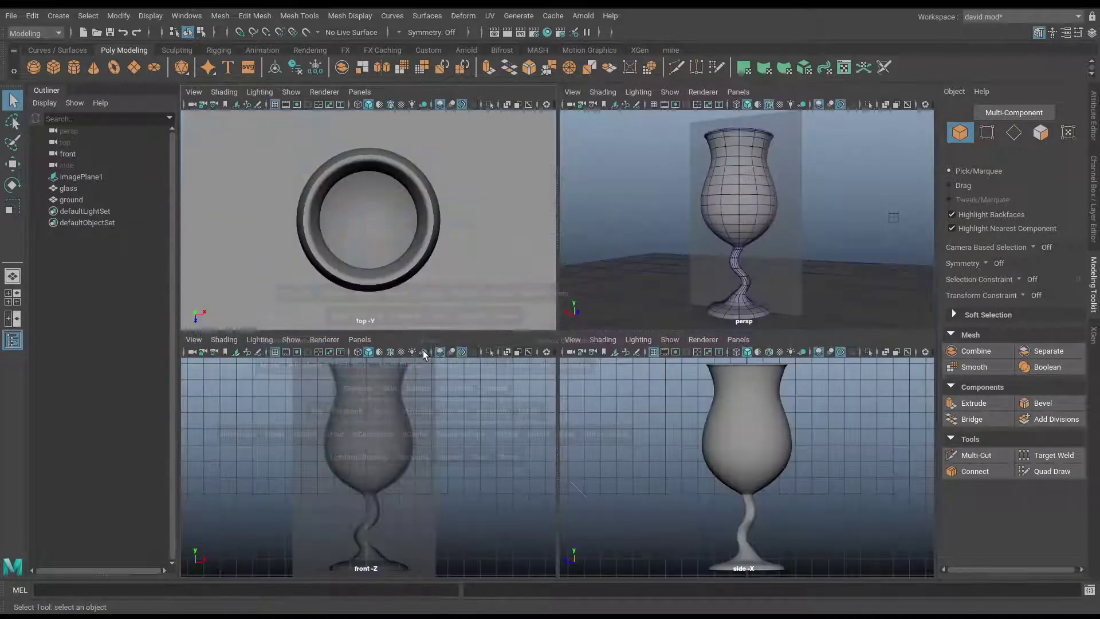
{"action": "middle_click_drag", "start_coordinate": [425, 430], "coordinate": [429, 420], "text": "alt"}
{"action": "right_click_drag", "start_coordinate": [424, 451], "coordinate": [510, 458], "text": "alt"}
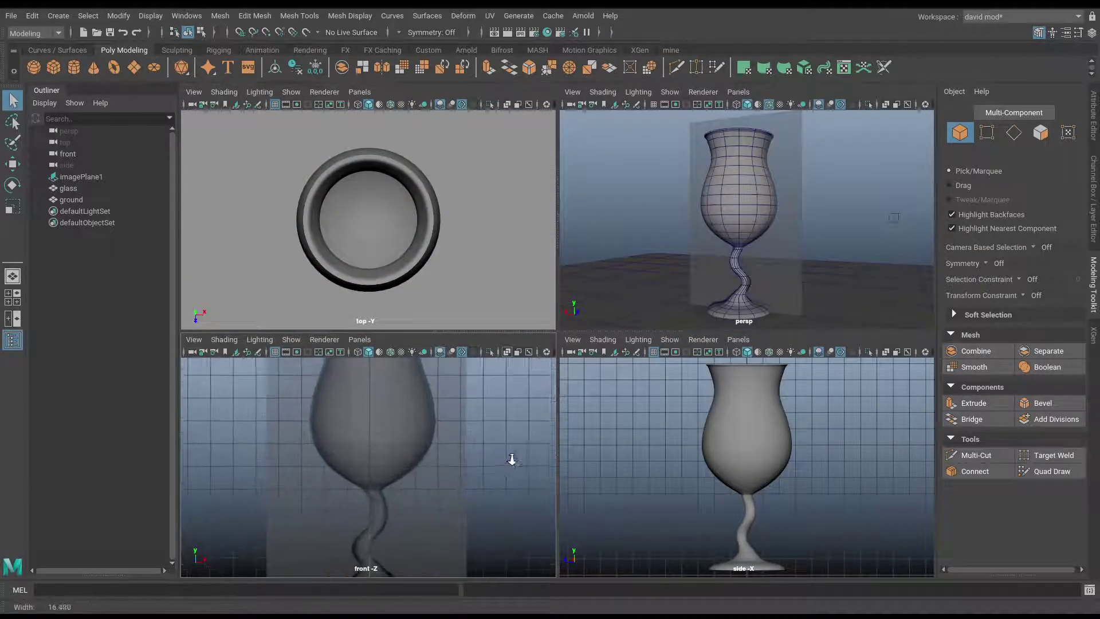
{"action": "middle_click_drag", "start_coordinate": [497, 446], "coordinate": [493, 266], "text": "alt"}
{"action": "key", "text": "space"}
{"action": "middle_click_drag", "start_coordinate": [495, 373], "coordinate": [472, 473], "text": "alt"}
{"action": "middle_click_drag", "start_coordinate": [527, 322], "coordinate": [504, 435], "text": "alt"}
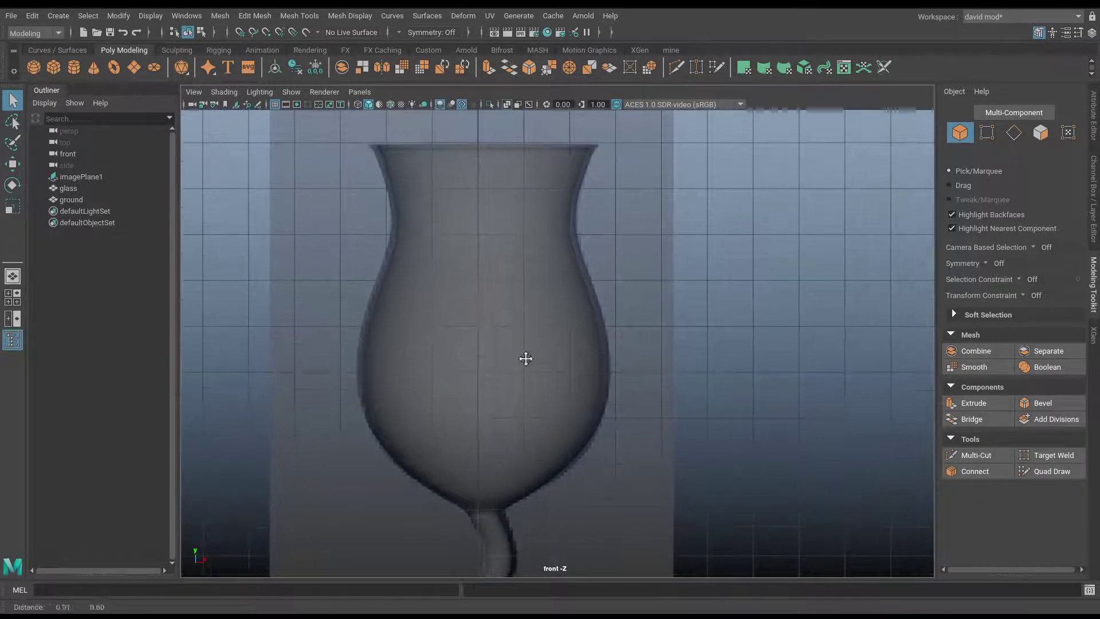
{"action": "middle_click_drag", "start_coordinate": [525, 361], "coordinate": [527, 422], "text": "alt"}
{"action": "right_click_drag", "start_coordinate": [643, 392], "coordinate": [480, 396], "text": "alt"}
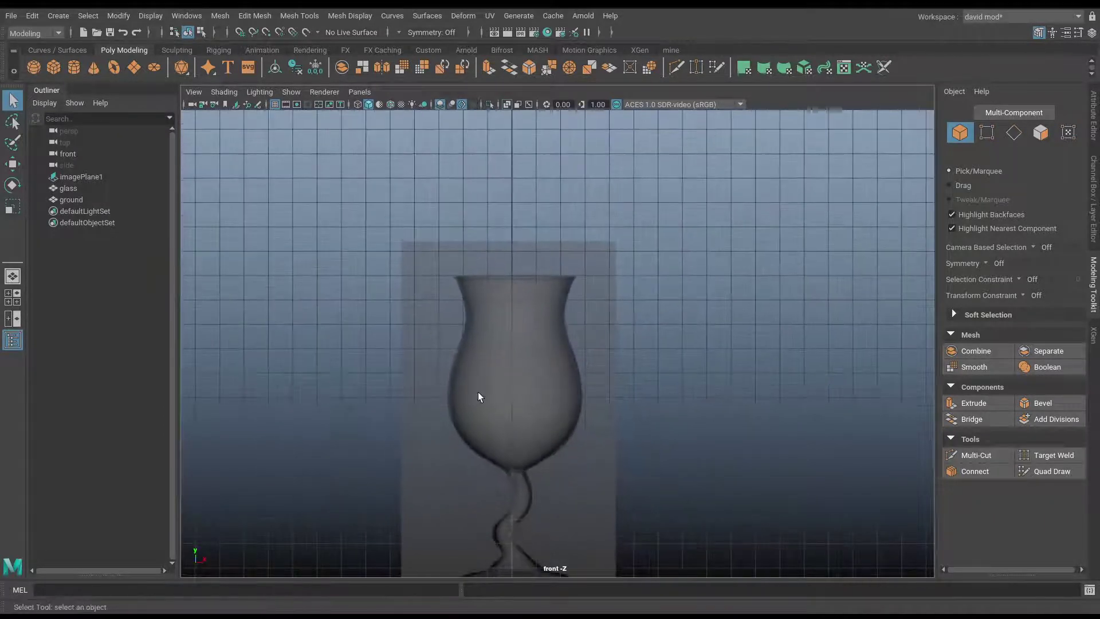
{"action": "key", "text": "space"}
{"action": "key", "text": "space"}
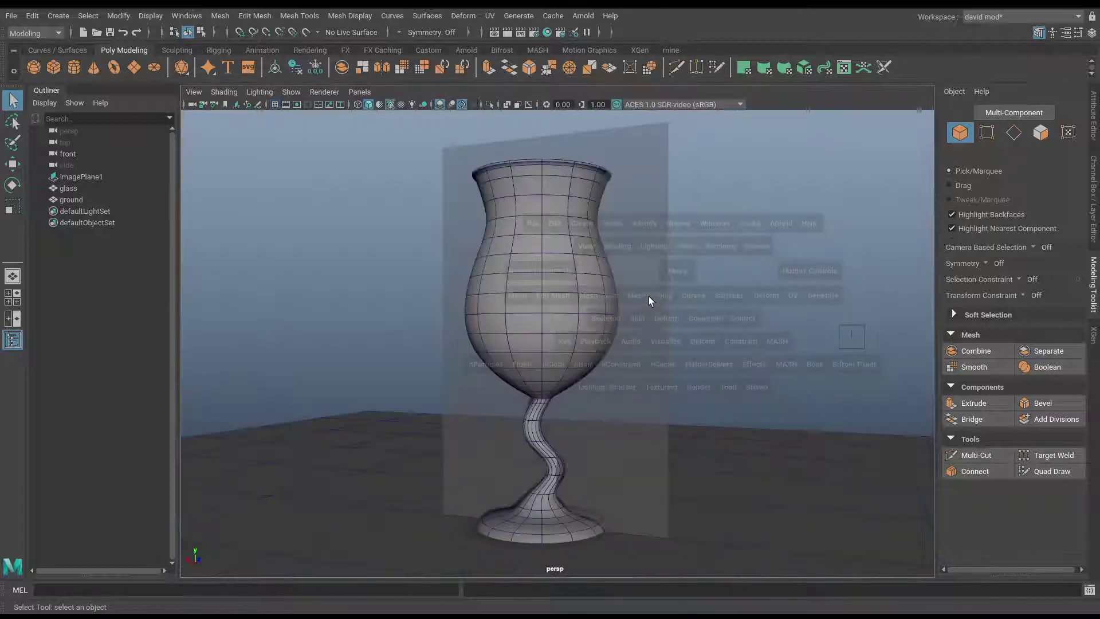
{"action": "right_click_drag", "start_coordinate": [622, 347], "coordinate": [638, 363], "text": "alt"}
Move the glass along the X axis to about -8.81, clear of the reference image.
{"action": "left_click", "coordinate": [520, 373]}
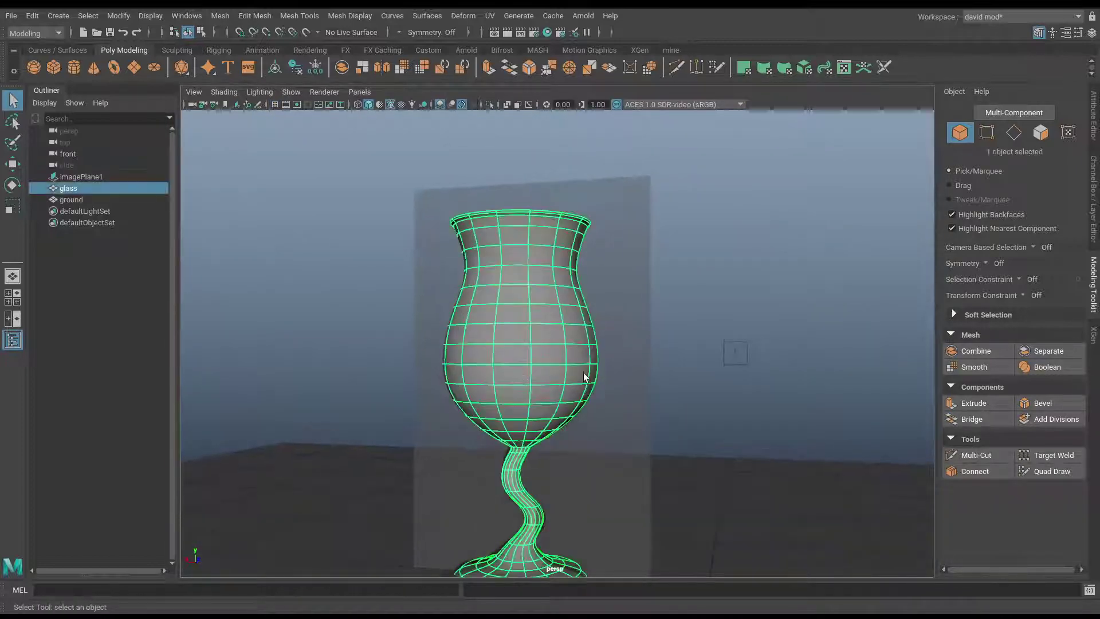
{"action": "left_click_drag", "start_coordinate": [580, 382], "coordinate": [563, 398], "text": "alt"}
{"action": "key", "text": "w"}
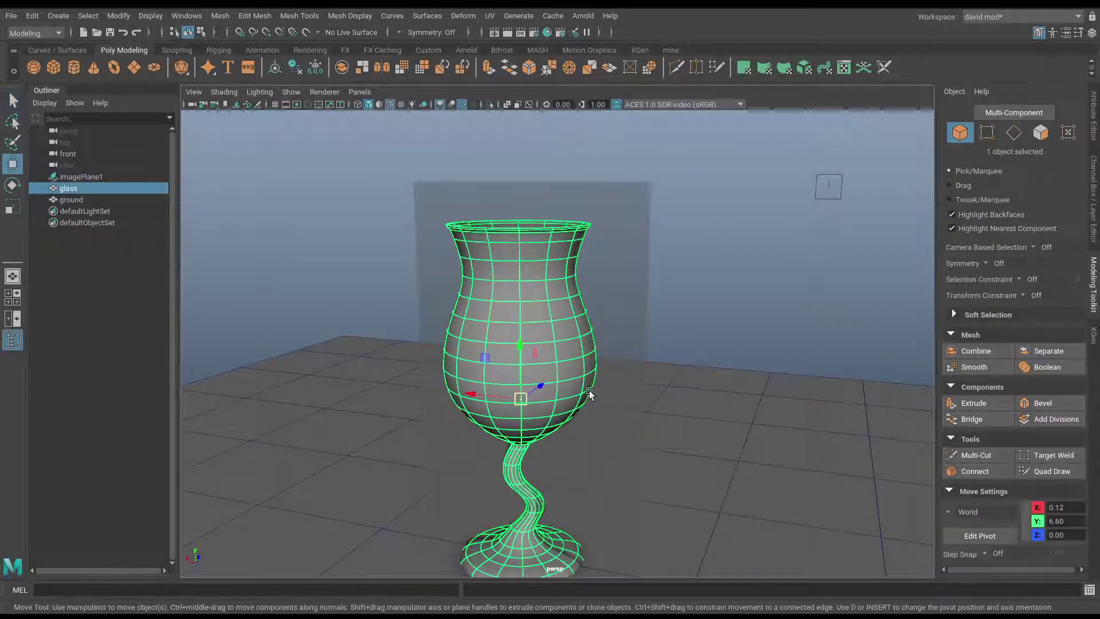
{"action": "left_click_drag", "start_coordinate": [489, 396], "coordinate": [726, 428]}
{"action": "middle_click_drag", "start_coordinate": [684, 394], "coordinate": [585, 325], "text": "alt"}
{"action": "left_click_drag", "start_coordinate": [584, 325], "coordinate": [408, 252], "text": "alt"}
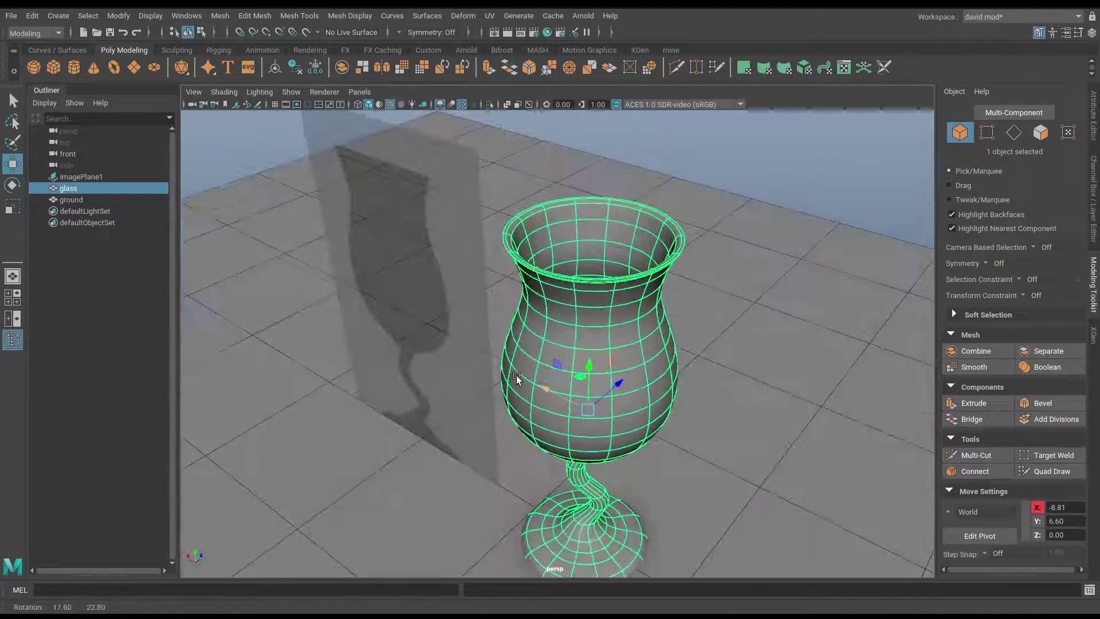
Turn on X-Ray shading in the perspective view and inspect the glass's inner and outer walls.
{"action": "left_click", "coordinate": [255, 91]}
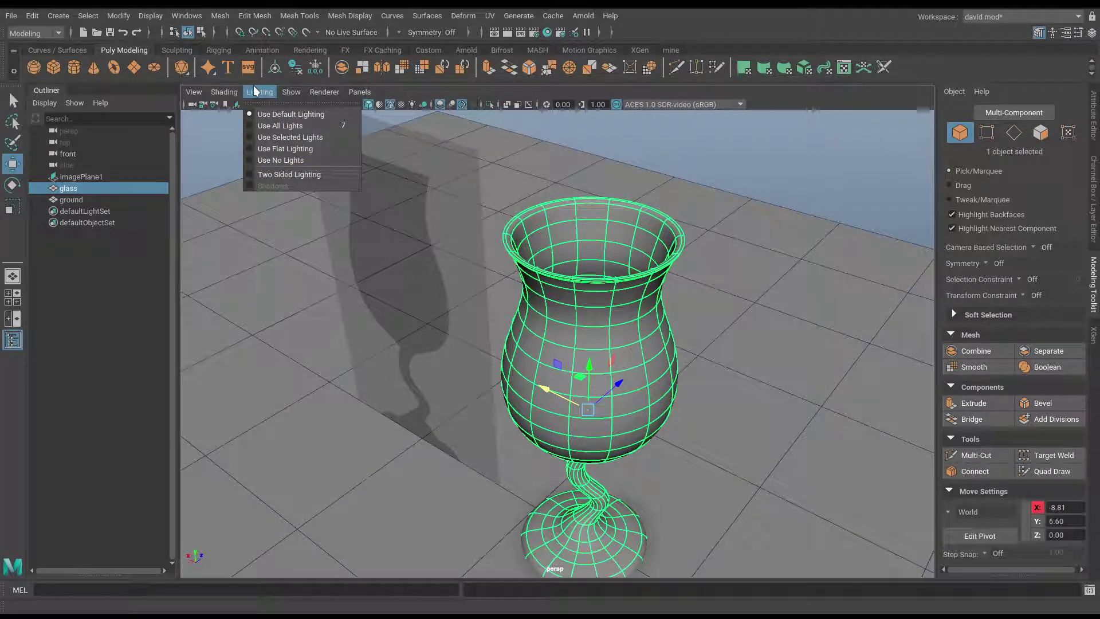
{"action": "left_click", "coordinate": [606, 233]}
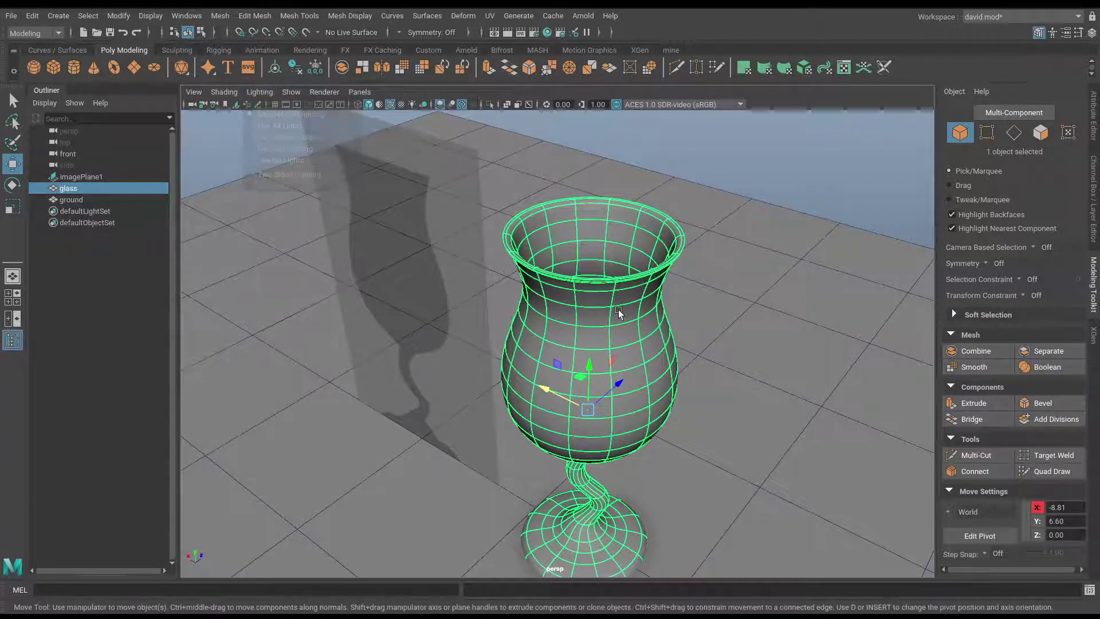
{"action": "left_click", "coordinate": [223, 91]}
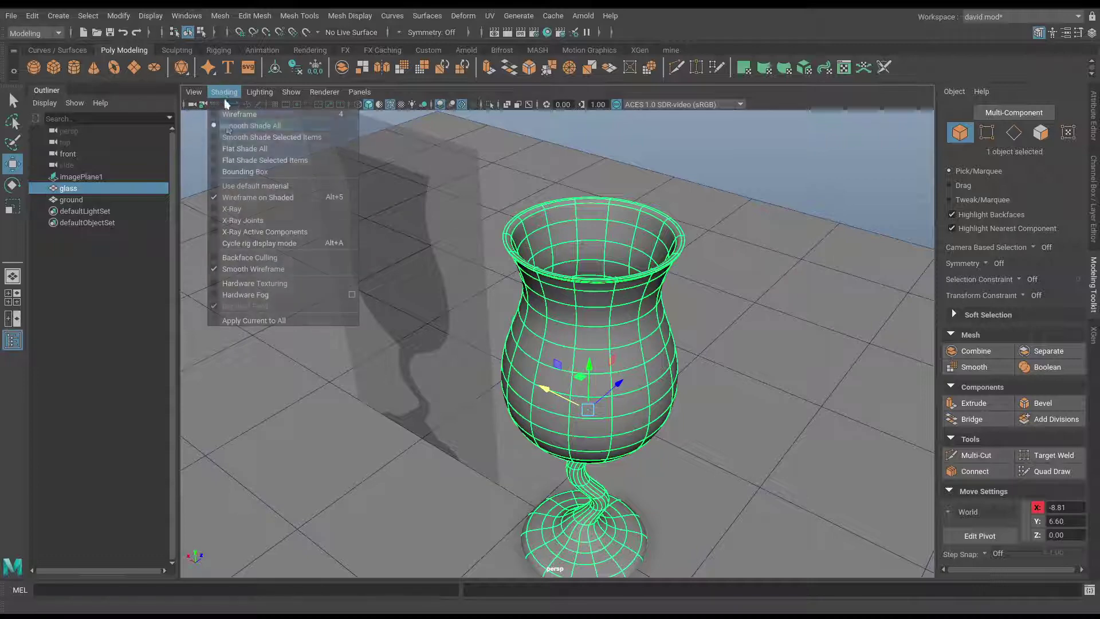
{"action": "left_click", "coordinate": [241, 208]}
{"action": "left_click_drag", "start_coordinate": [472, 321], "coordinate": [483, 297], "text": "alt"}
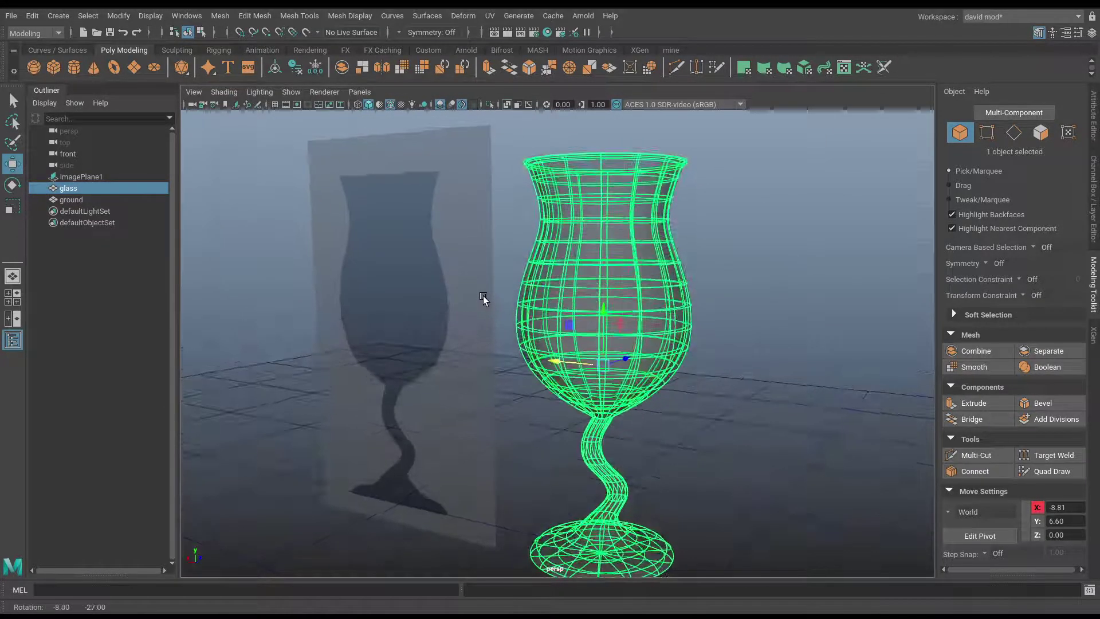
{"action": "left_click", "coordinate": [808, 253]}
{"action": "left_click_drag", "start_coordinate": [734, 310], "coordinate": [689, 214], "text": "alt"}
{"action": "left_click_drag", "start_coordinate": [707, 297], "coordinate": [696, 269], "text": "alt"}
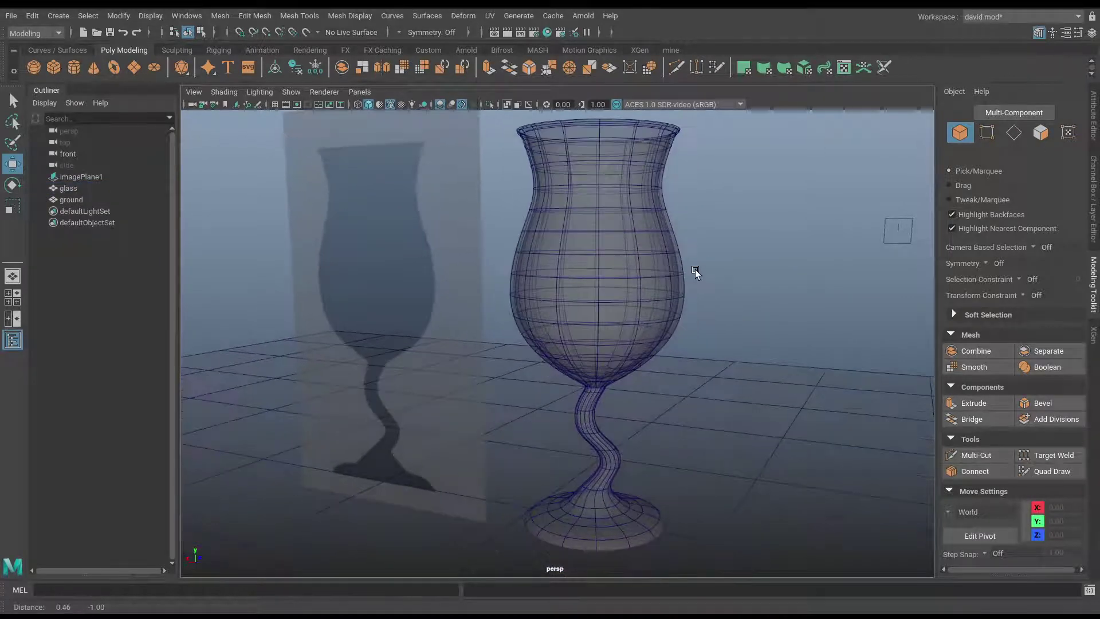
Delete the glass model and show the reference image in the full-size front view.
{"action": "left_click", "coordinate": [635, 276]}
{"action": "key", "text": "Delete"}
{"action": "key", "text": "space"}
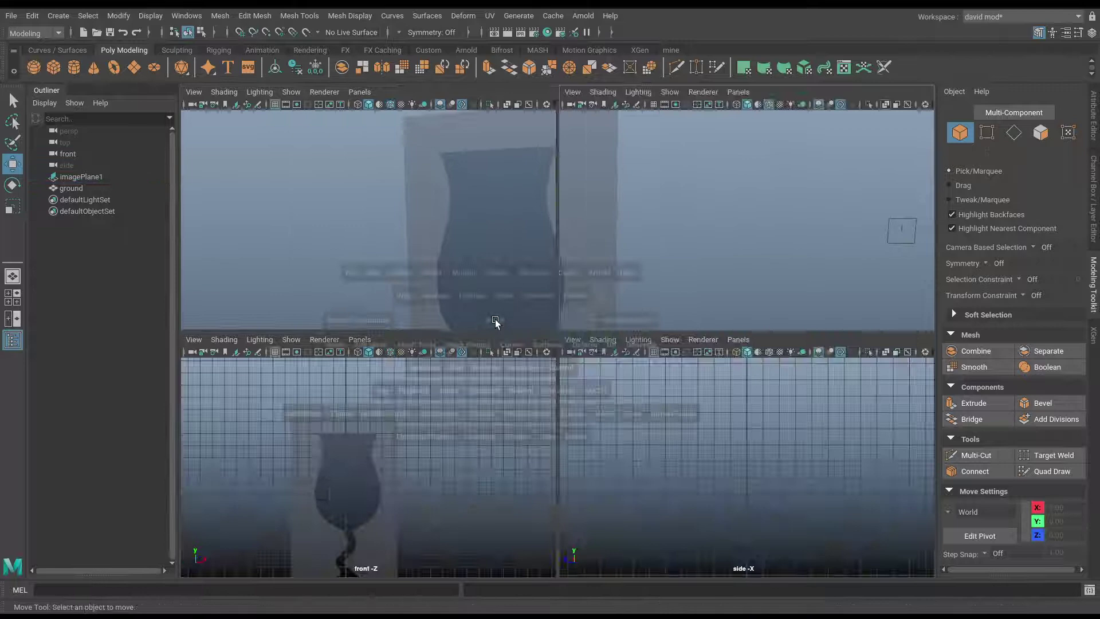
{"action": "key", "text": "space"}
{"action": "scroll", "coordinate": [419, 364], "scroll_direction": "up", "scroll_amount": 2}
{"action": "mouse_move", "coordinate": [512, 386]}
{"action": "middle_mouse_down", "text": "alt"}
{"action": "mouse_move", "coordinate": [507, 345]}
{"action": "mouse_move", "coordinate": [505, 394]}
{"action": "middle_mouse_up", "text": "alt"}
Draw a Bezier curve from the rim's centre to its left edge and down the bowl's left outline to the stem.
{"action": "left_click", "coordinate": [58, 51]}
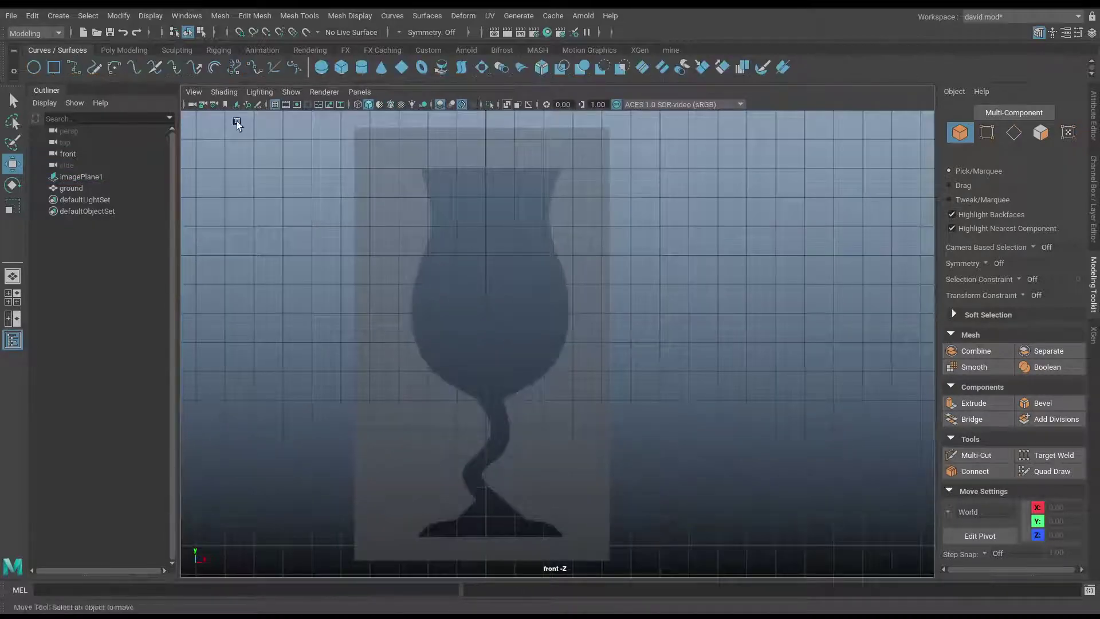
{"action": "left_click", "coordinate": [294, 68]}
{"action": "middle_click_drag", "start_coordinate": [430, 192], "coordinate": [462, 259], "text": "alt"}
{"action": "left_click", "coordinate": [504, 208]}
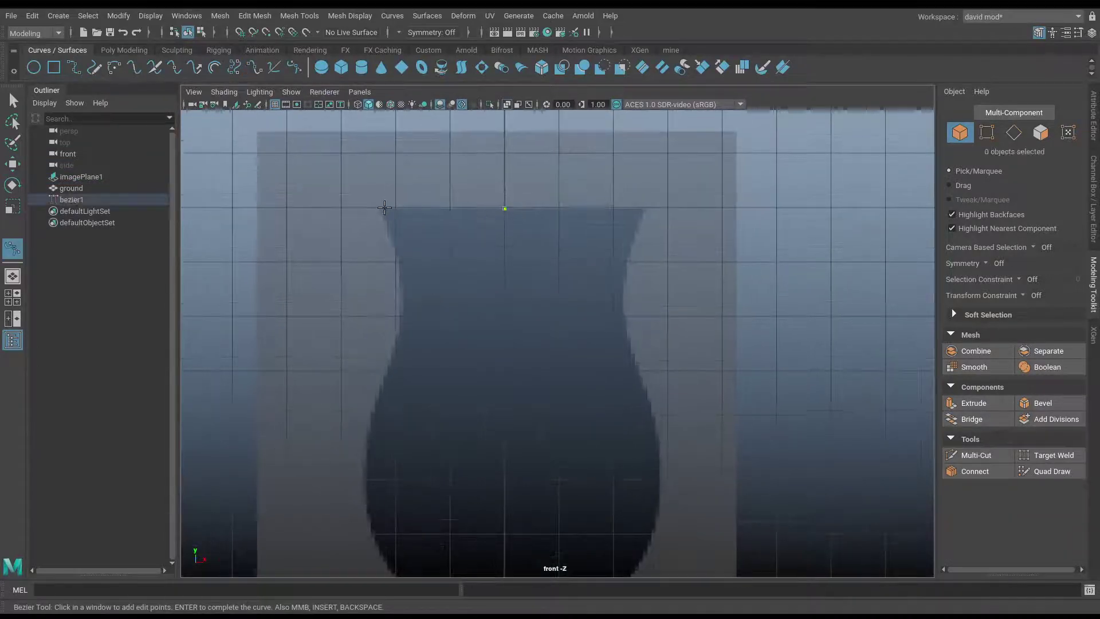
{"action": "left_click", "coordinate": [383, 209]}
{"action": "left_click_drag", "start_coordinate": [402, 303], "coordinate": [397, 334]}
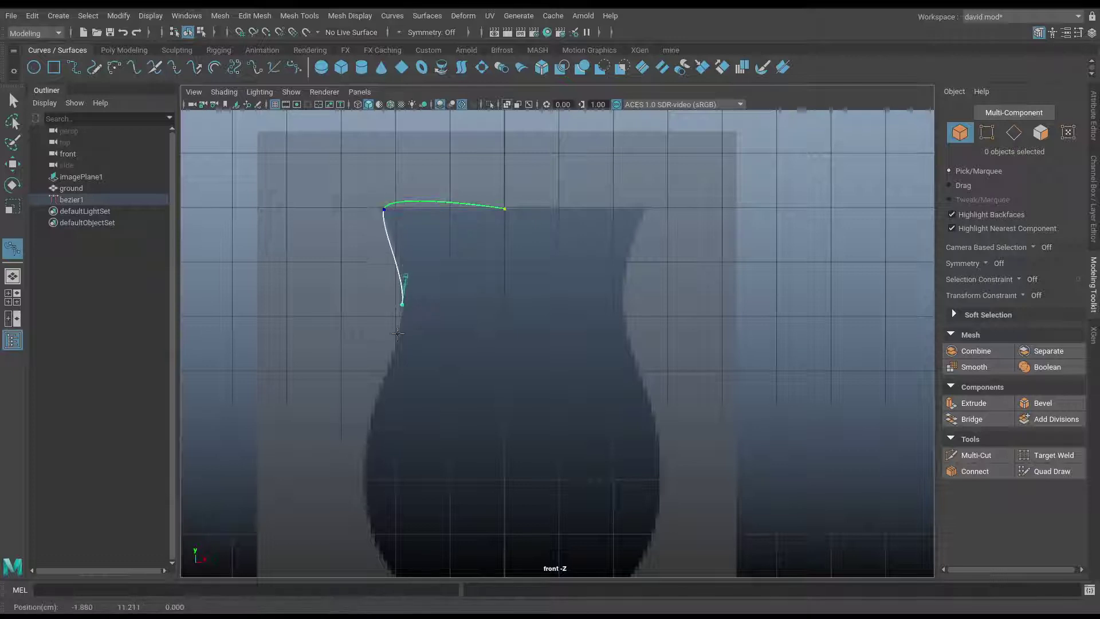
{"action": "left_click_drag", "start_coordinate": [364, 465], "coordinate": [352, 484]}
{"action": "middle_click_drag", "start_coordinate": [396, 459], "coordinate": [369, 193], "text": "alt"}
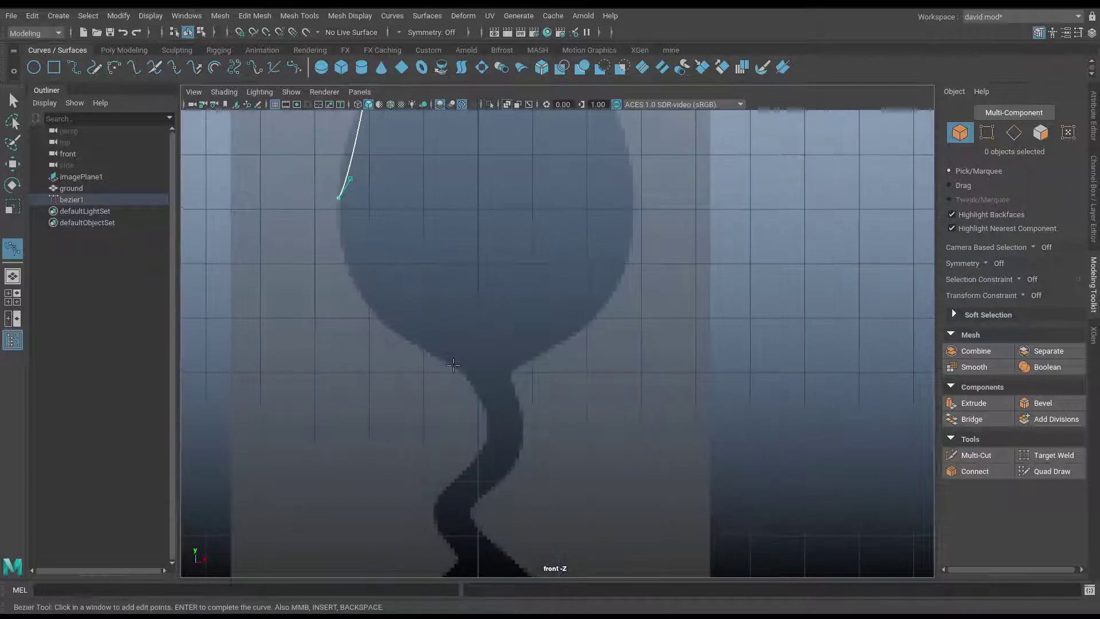
{"action": "left_click_drag", "start_coordinate": [453, 365], "coordinate": [520, 347]}
Continue the Bezier curve down the stem and around the foot's left edge, ending at the centreline of the base.
{"action": "middle_click_drag", "start_coordinate": [480, 428], "coordinate": [479, 293], "text": "alt"}
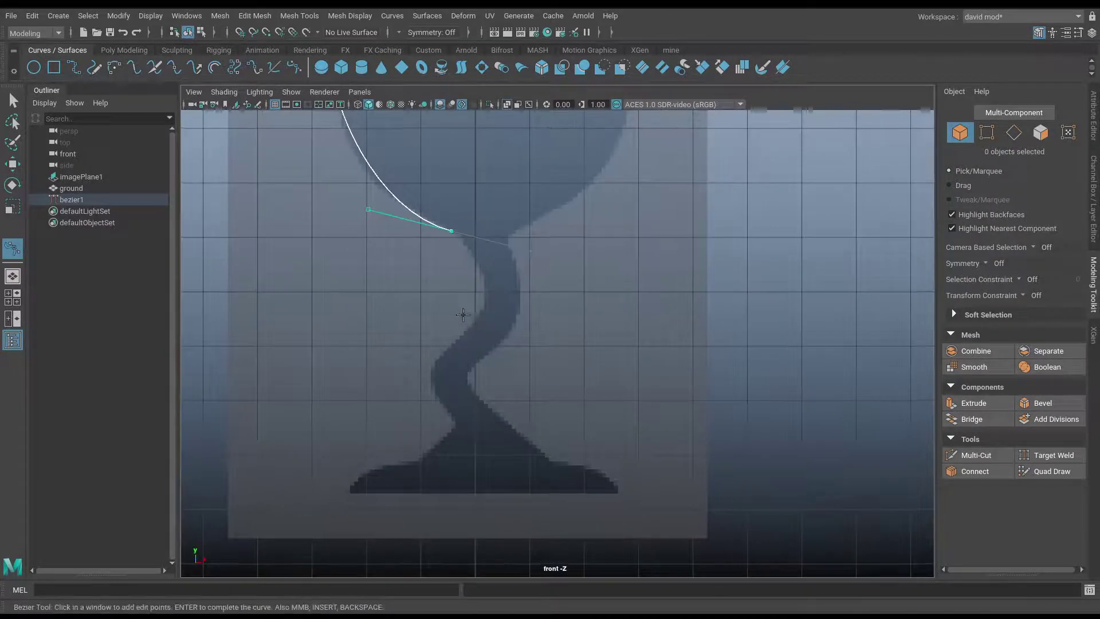
{"action": "left_click_drag", "start_coordinate": [453, 423], "coordinate": [450, 426]}
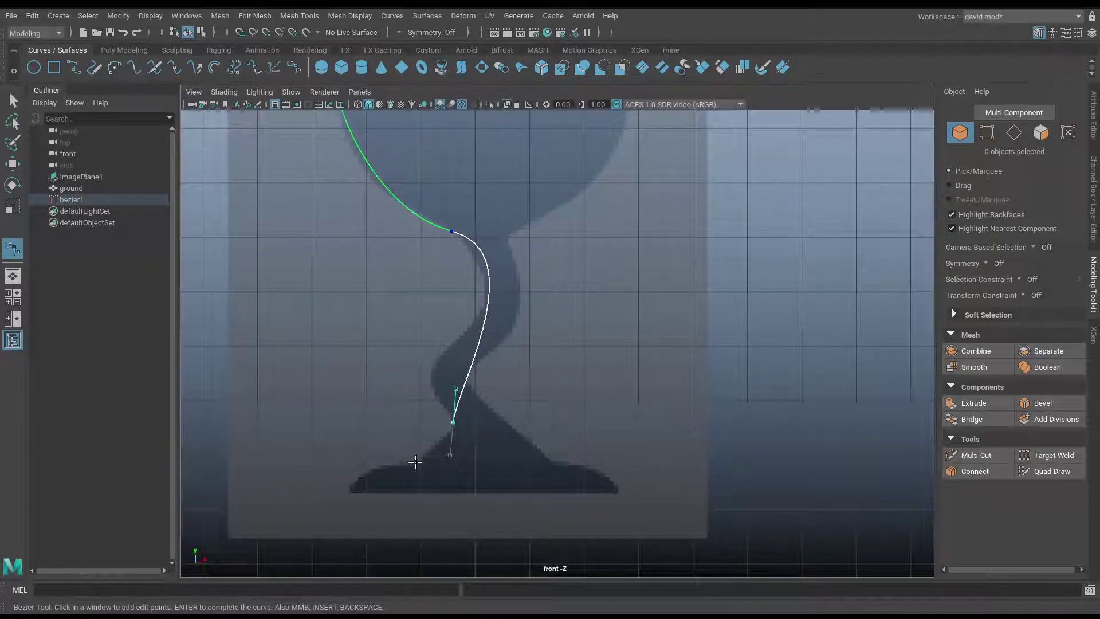
{"action": "left_click_drag", "start_coordinate": [415, 461], "coordinate": [363, 509]}
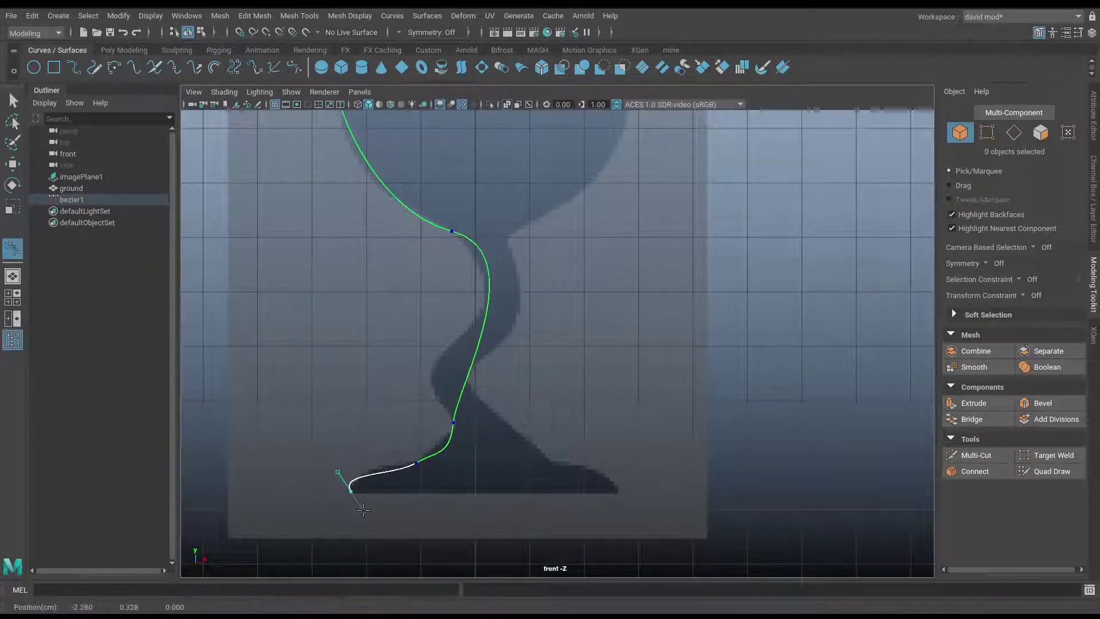
{"action": "left_click", "coordinate": [474, 493]}
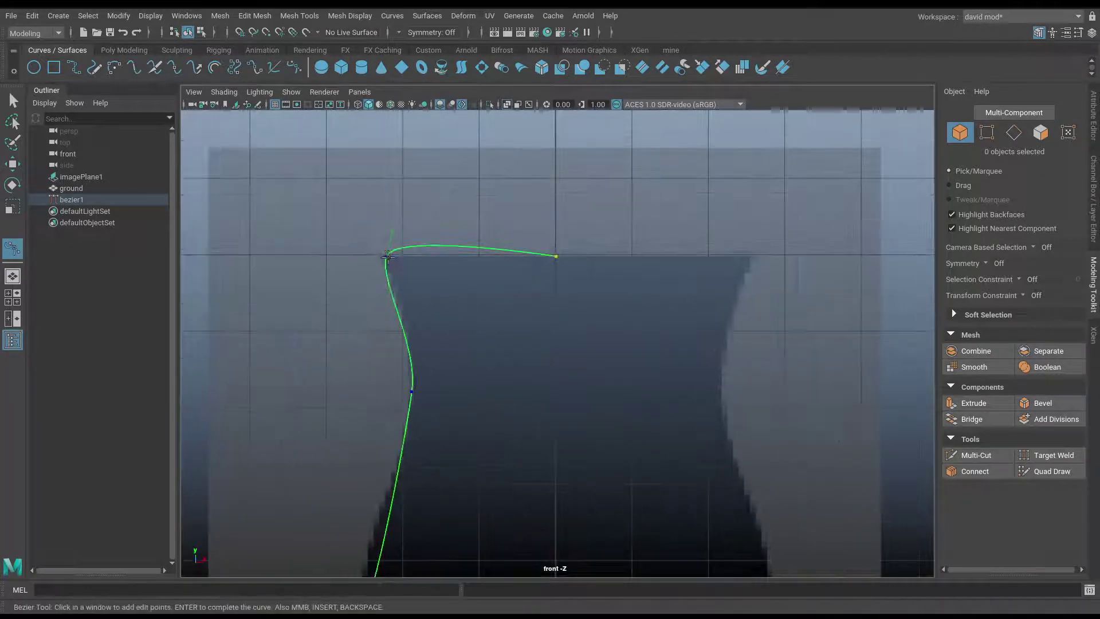
Adjust the rim and bowl anchors and tangents so the top is flat and the side follows the reference outline.
{"action": "left_click_drag", "start_coordinate": [404, 250], "coordinate": [430, 243]}
{"action": "left_click_drag", "start_coordinate": [494, 258], "coordinate": [495, 257]}
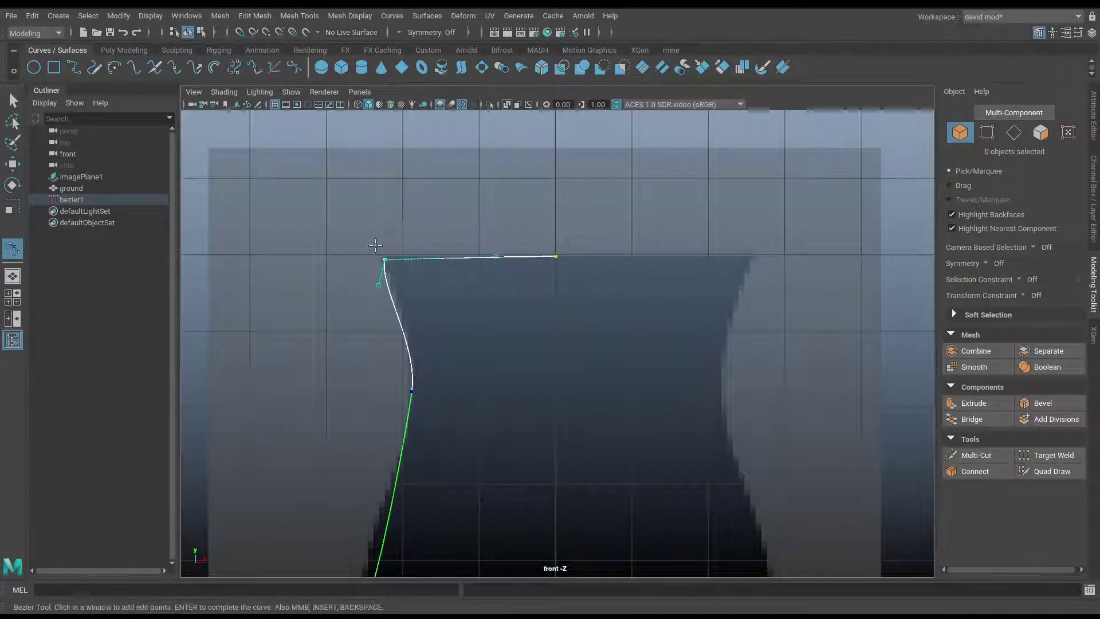
{"action": "left_click_drag", "start_coordinate": [384, 257], "coordinate": [383, 254]}
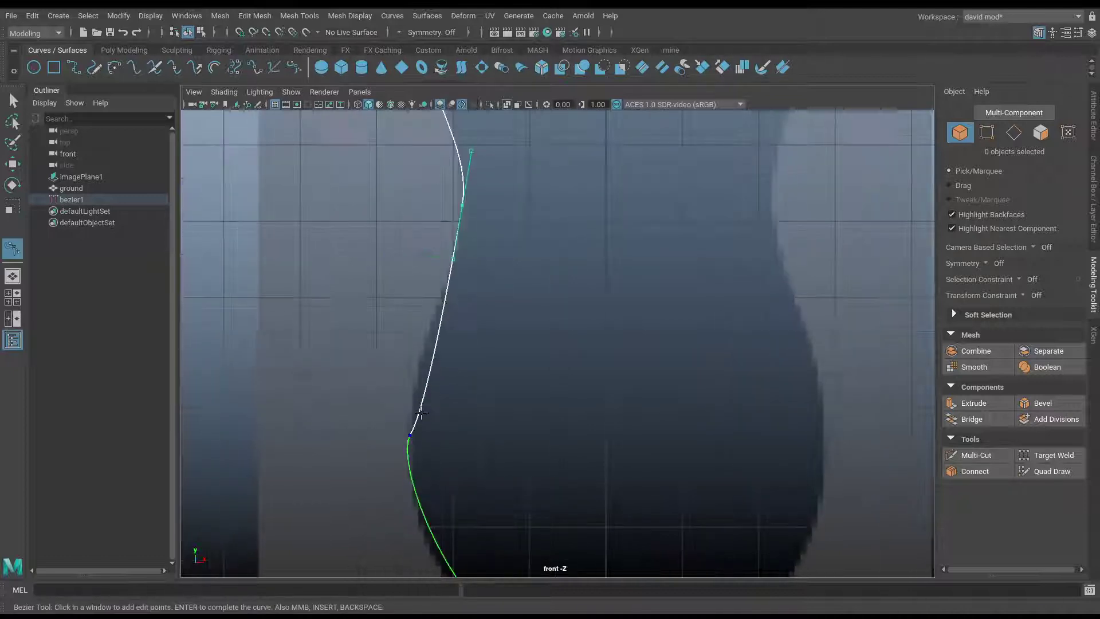
{"action": "left_click_drag", "start_coordinate": [395, 422], "coordinate": [411, 406]}
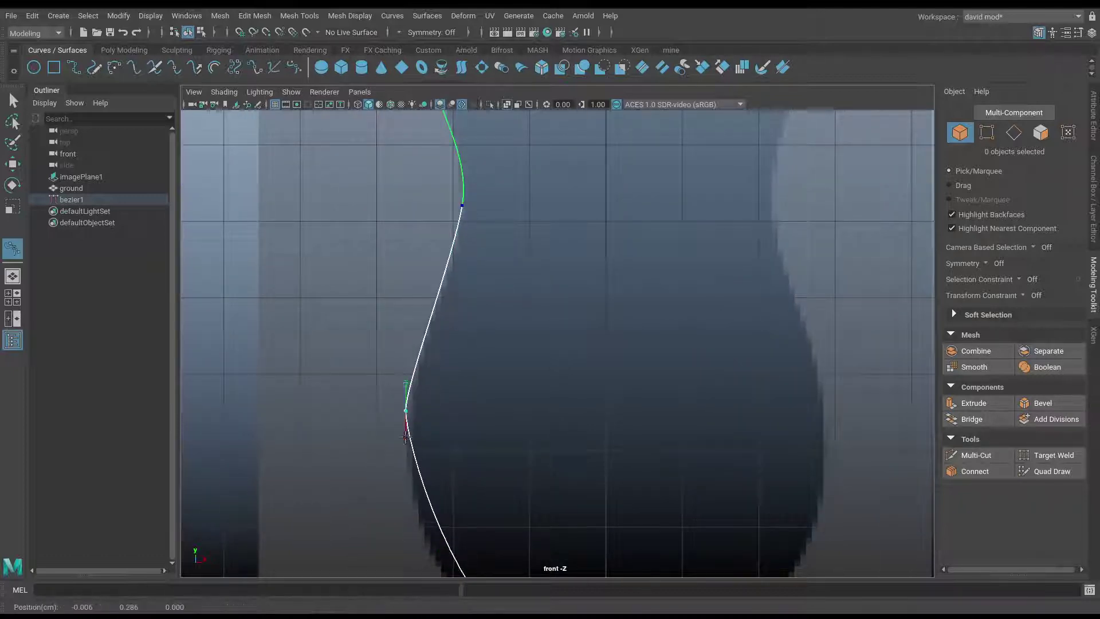
{"action": "left_click_drag", "start_coordinate": [405, 479], "coordinate": [405, 530]}
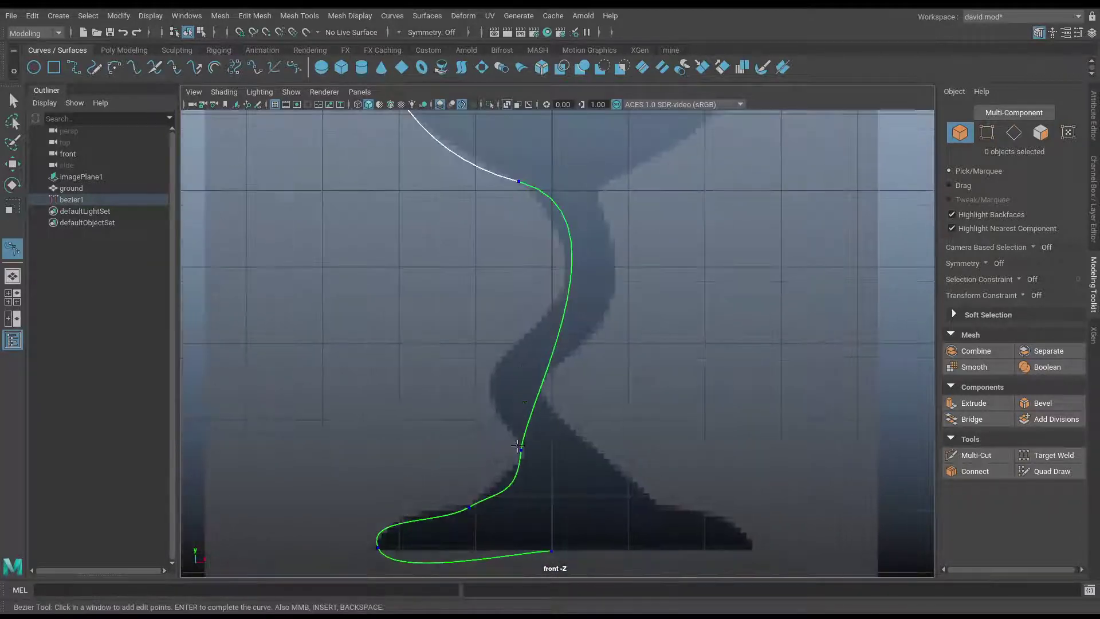
Reposition the stem's upper and lower anchors and tangents to make a nearly straight stem instead of following the wavy one.
{"action": "left_click_drag", "start_coordinate": [521, 447], "coordinate": [523, 451]}
{"action": "left_click_drag", "start_coordinate": [519, 180], "coordinate": [555, 289]}
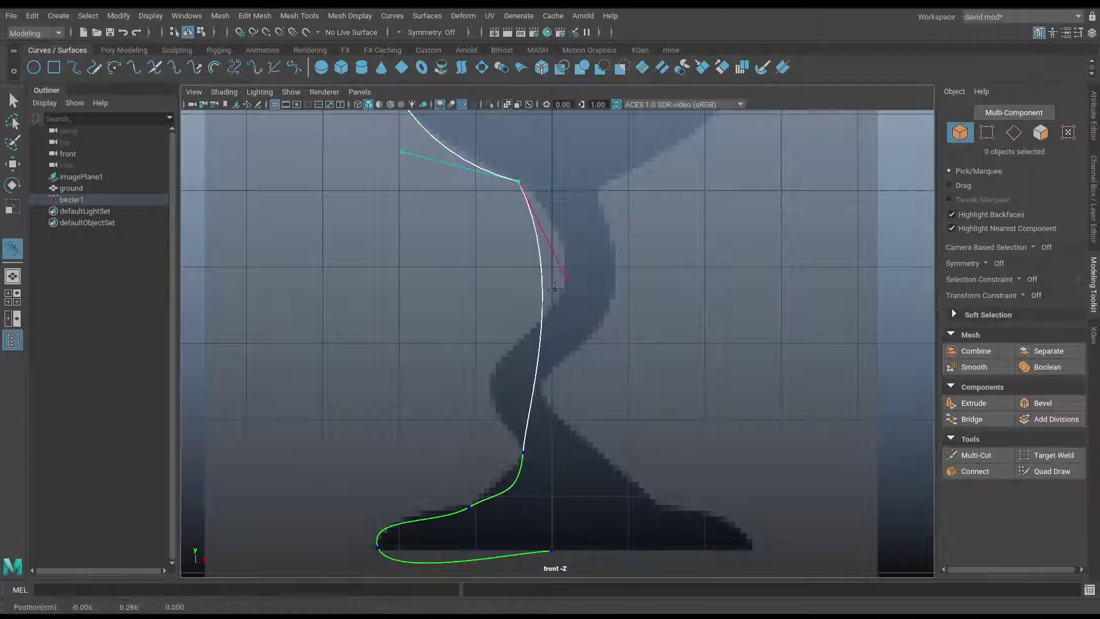
{"action": "left_click_drag", "start_coordinate": [516, 182], "coordinate": [530, 188]}
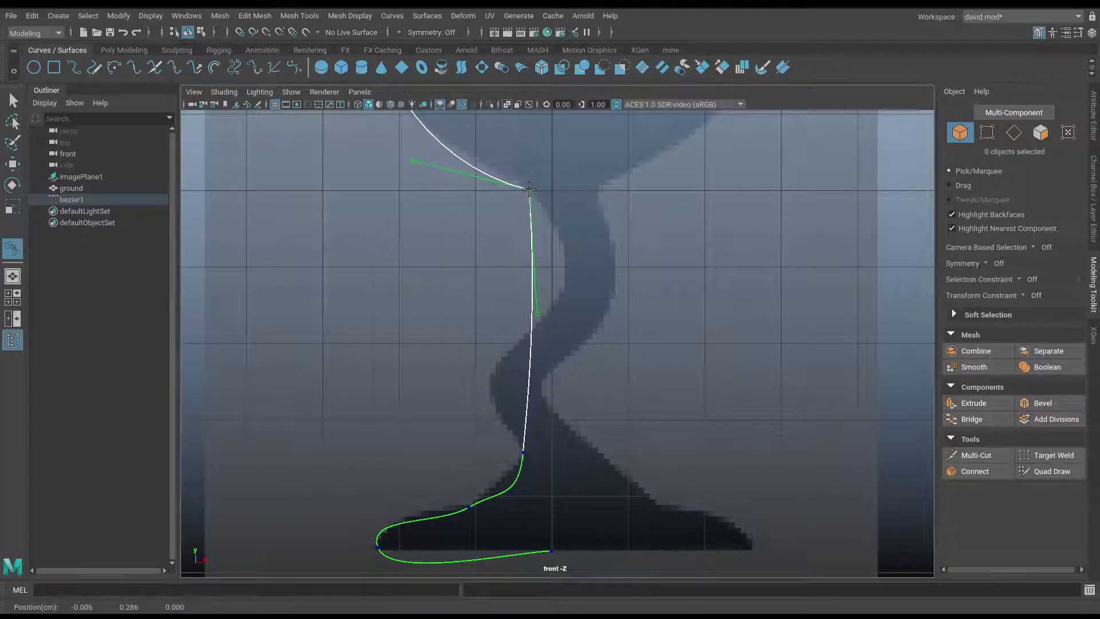
{"action": "middle_click_drag", "start_coordinate": [537, 297], "coordinate": [533, 183], "text": "alt"}
{"action": "left_click_drag", "start_coordinate": [518, 338], "coordinate": [516, 339]}
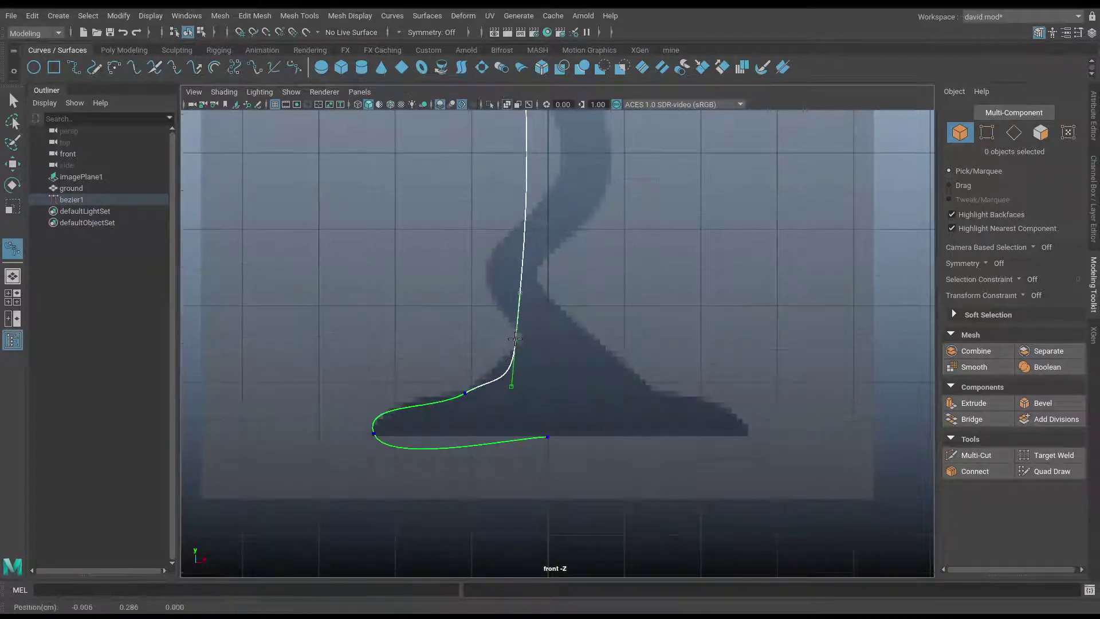
Remove the extra anchor on the foot's upper slope and adjust the remaining points to smooth the foot and flatten its underside.
{"action": "left_click_drag", "start_coordinate": [513, 384], "coordinate": [500, 389]}
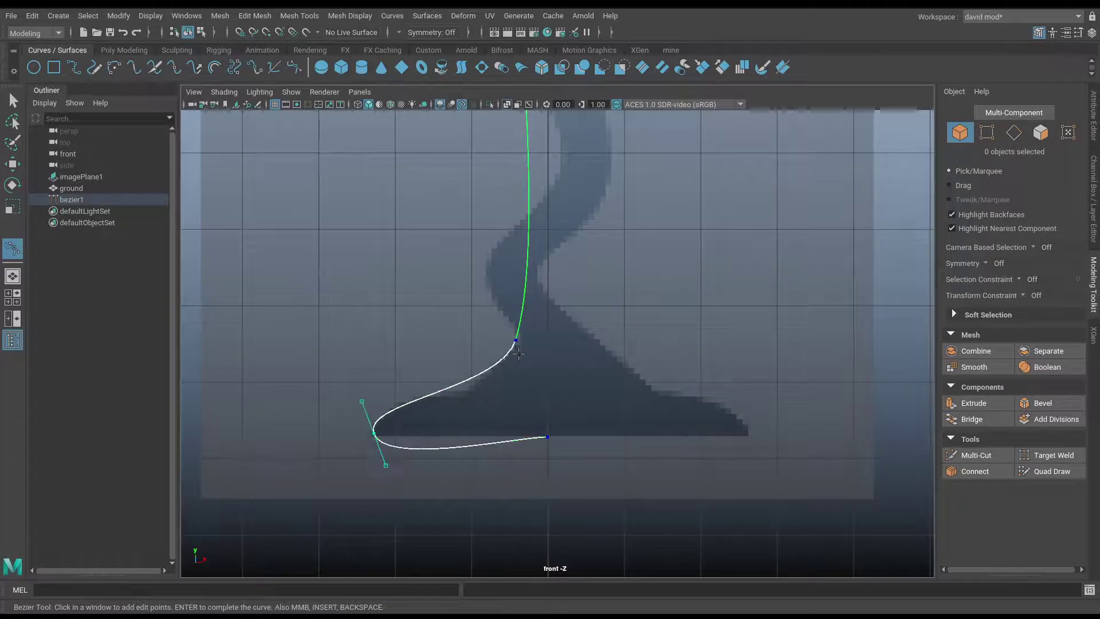
{"action": "left_click_drag", "start_coordinate": [515, 342], "coordinate": [513, 345]}
{"action": "key", "text": "ctrl+z"}
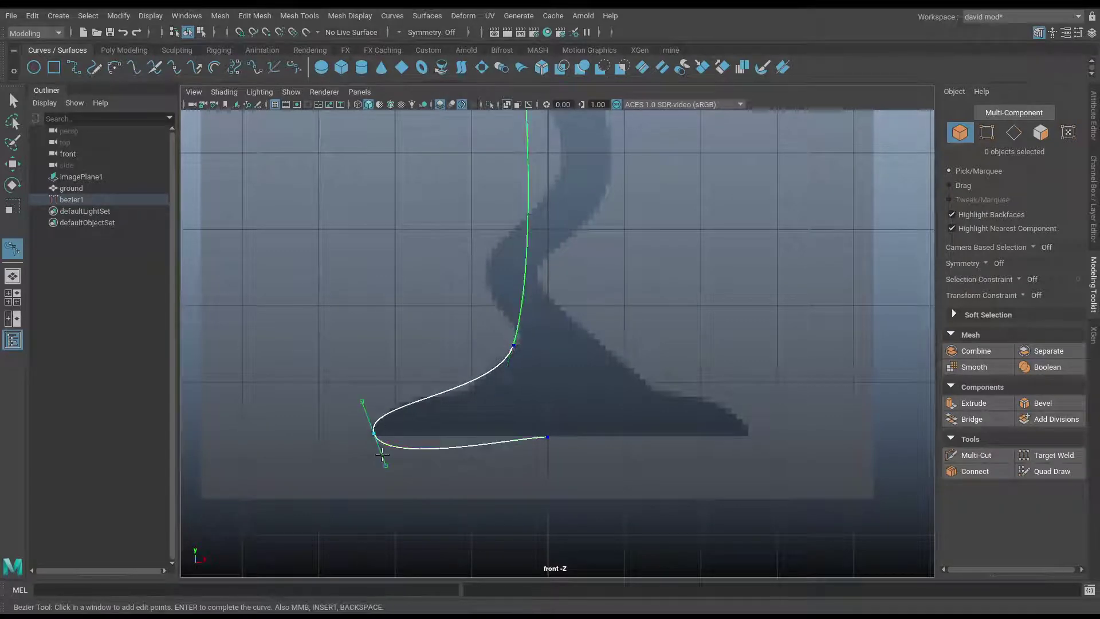
{"action": "left_click_drag", "start_coordinate": [423, 434], "coordinate": [421, 435]}
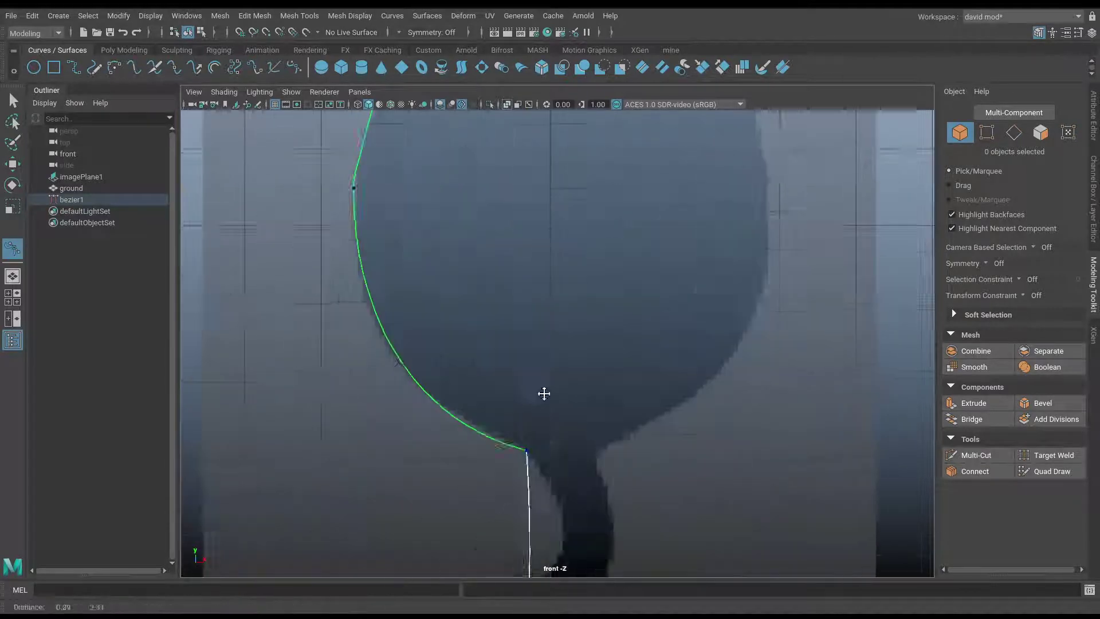
Finish the glass profile curve and convert it from Bezier to NURBS.
{"action": "scroll", "coordinate": [543, 393], "scroll_direction": "down", "scroll_amount": 5}
{"action": "scroll", "coordinate": [479, 279], "scroll_direction": "up", "scroll_amount": 2}
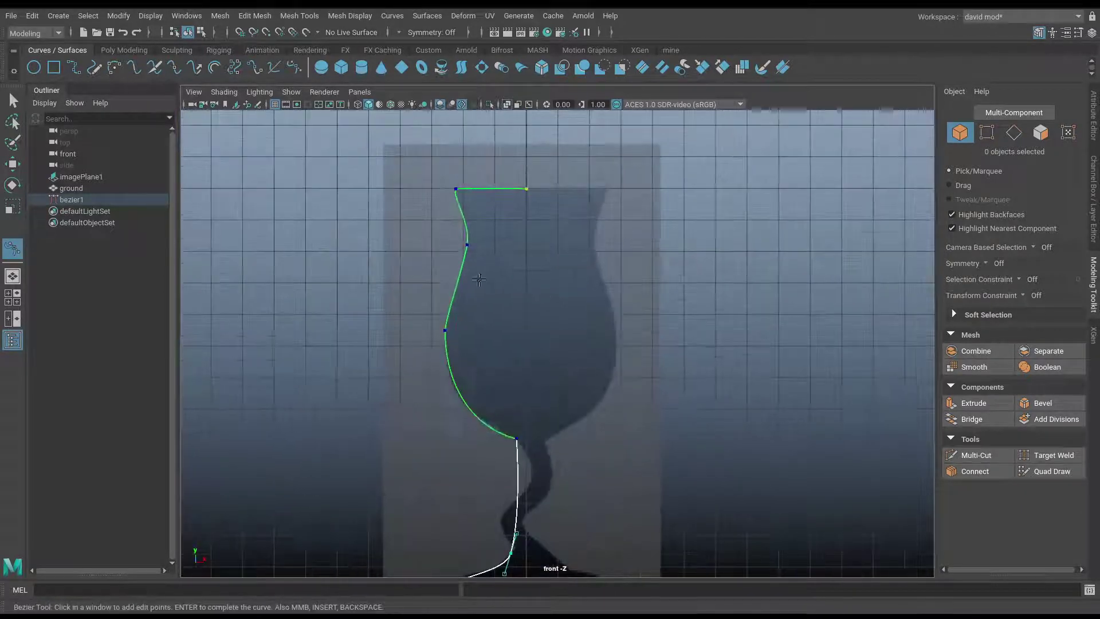
{"action": "key", "text": "w"}
{"action": "middle_click_drag", "start_coordinate": [497, 288], "coordinate": [501, 220], "text": "alt"}
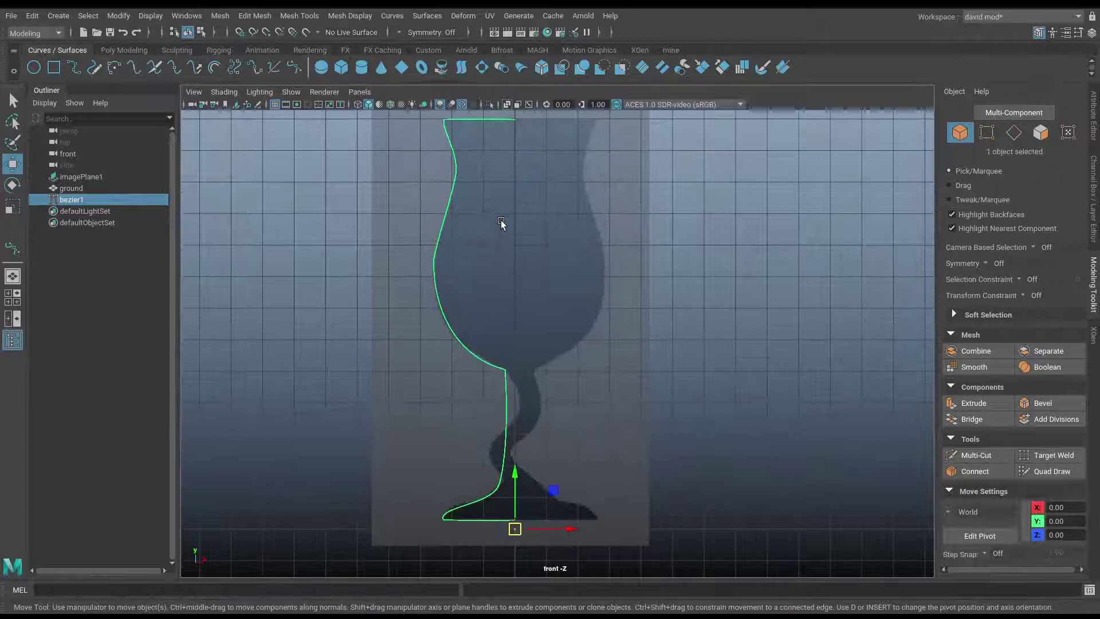
{"action": "key", "text": "space"}
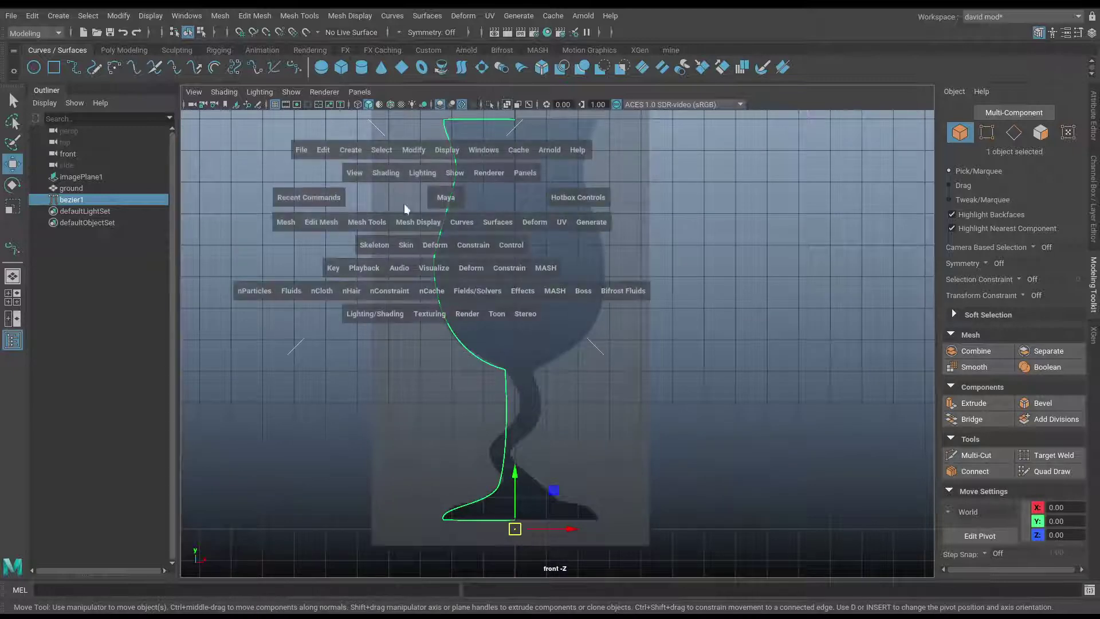
{"action": "left_click", "coordinate": [410, 149]}
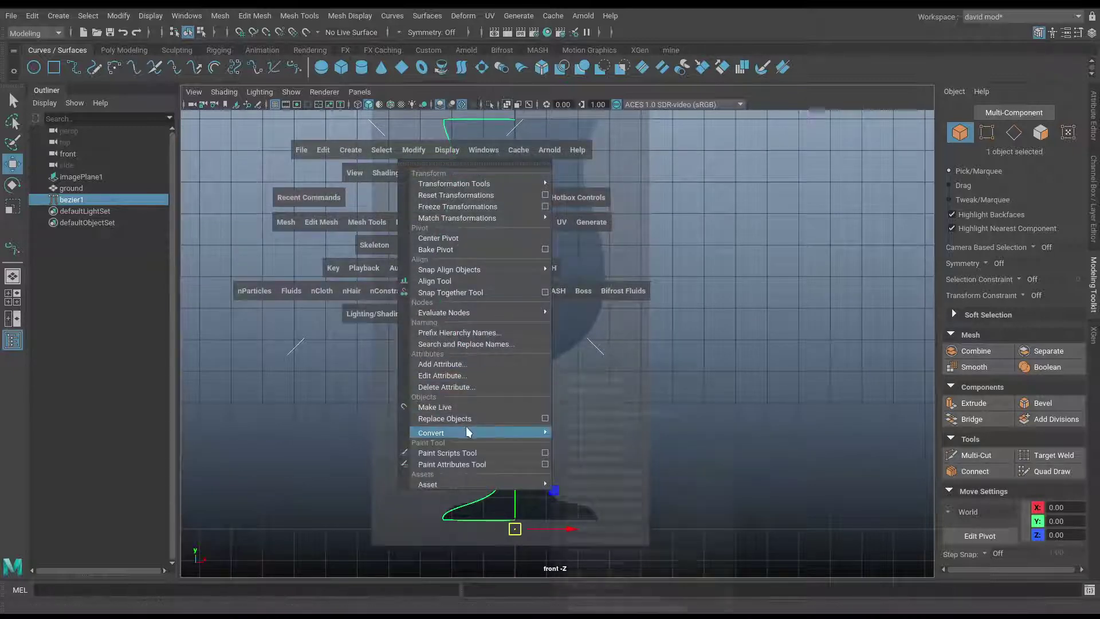
{"action": "mouse_move", "coordinate": [468, 432]}
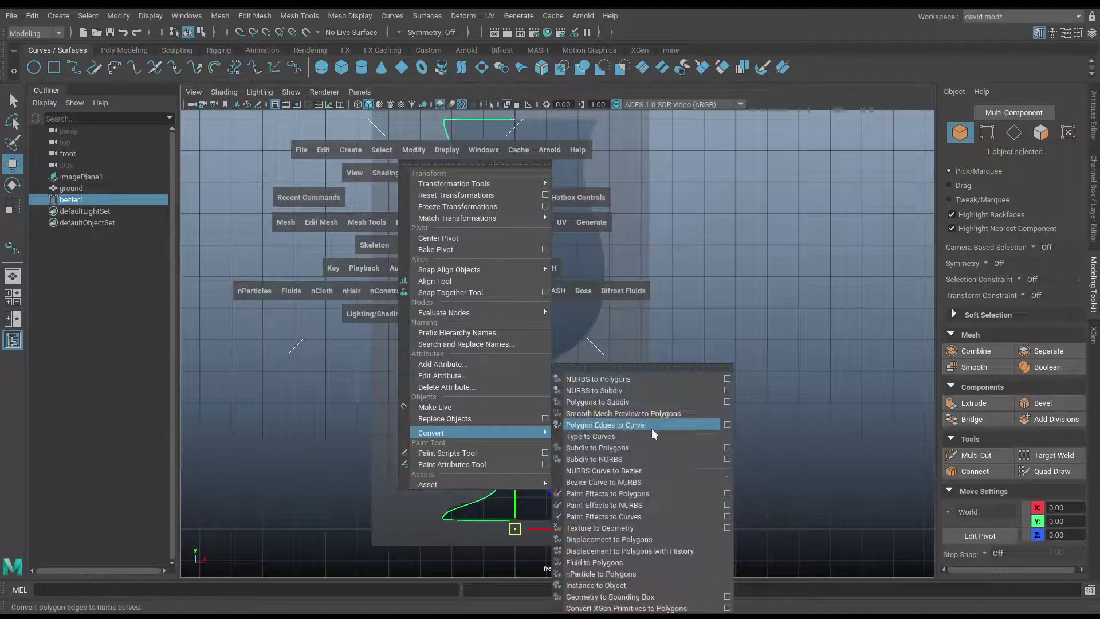
{"action": "left_click", "coordinate": [647, 480]}
Select the control vertices along the rim's top line and scale them vertically to level them.
{"action": "middle_click_drag", "start_coordinate": [495, 195], "coordinate": [519, 332], "text": "alt"}
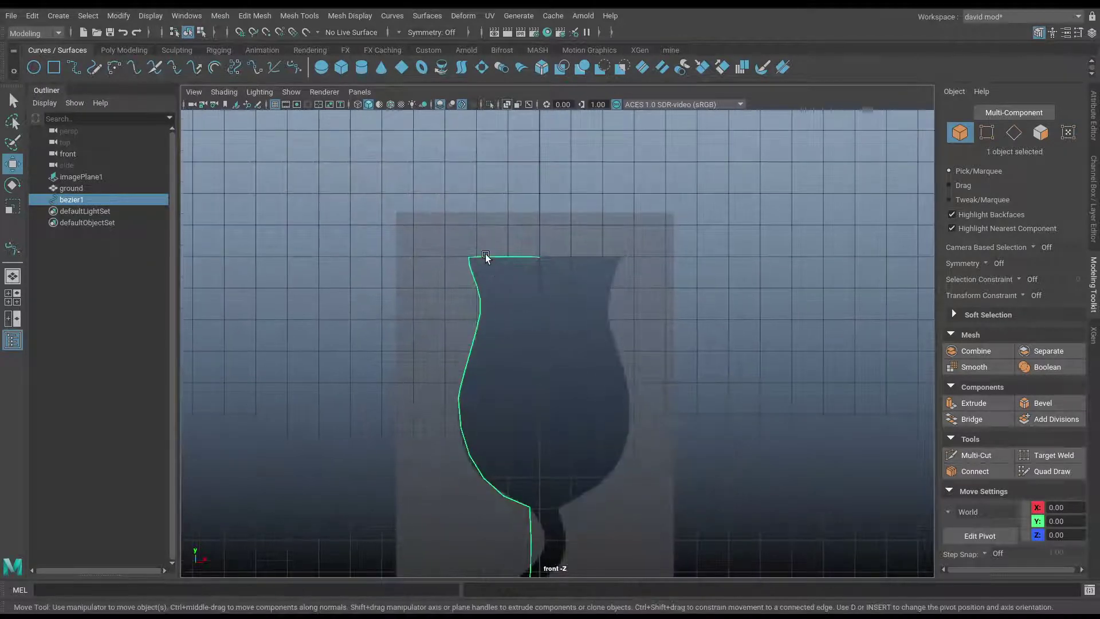
{"action": "right_click_drag", "start_coordinate": [473, 252], "coordinate": [410, 252]}
{"action": "left_click_drag", "start_coordinate": [365, 228], "coordinate": [596, 263]}
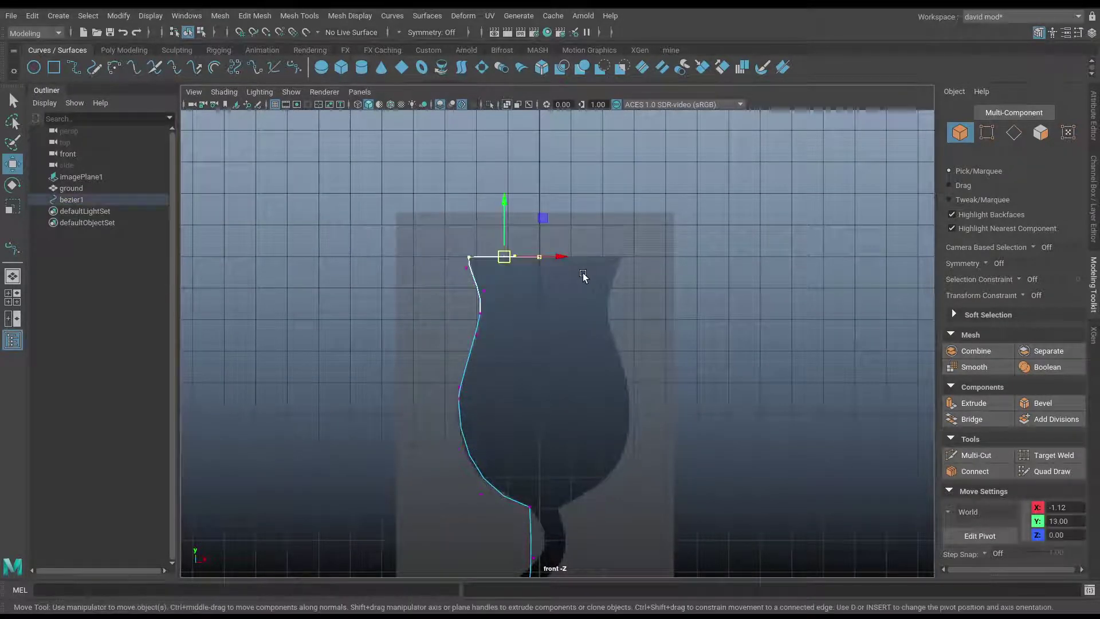
{"action": "key", "text": "r"}
Flatten the control vertices along the foot's underside by scaling them vertically.
{"action": "middle_click_drag", "start_coordinate": [519, 281], "coordinate": [517, 240], "text": "alt"}
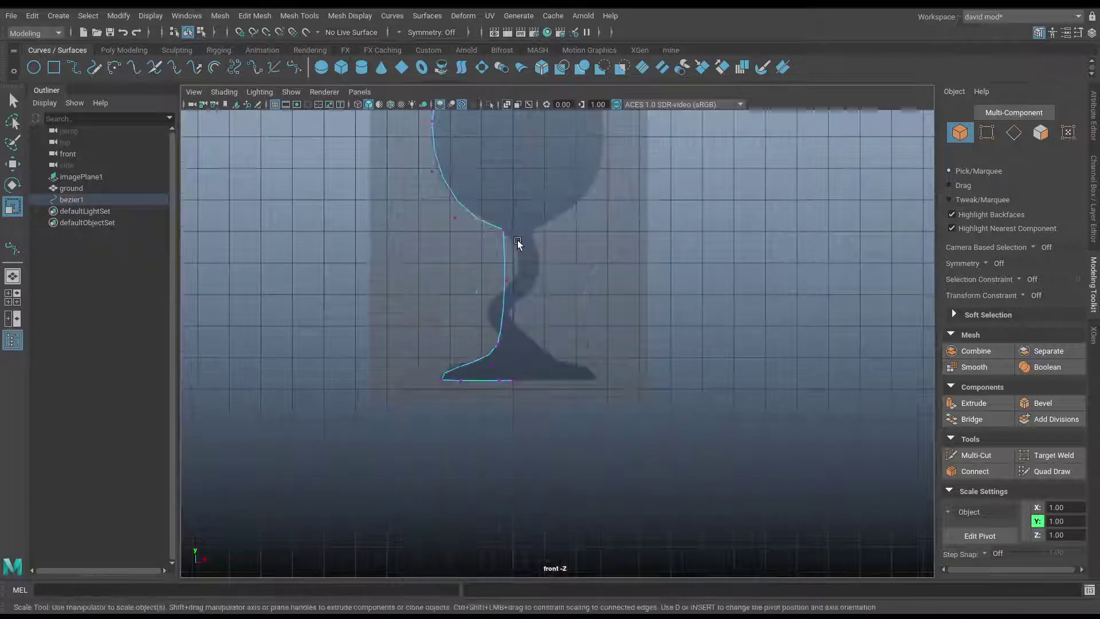
{"action": "left_click_drag", "start_coordinate": [476, 319], "coordinate": [479, 360]}
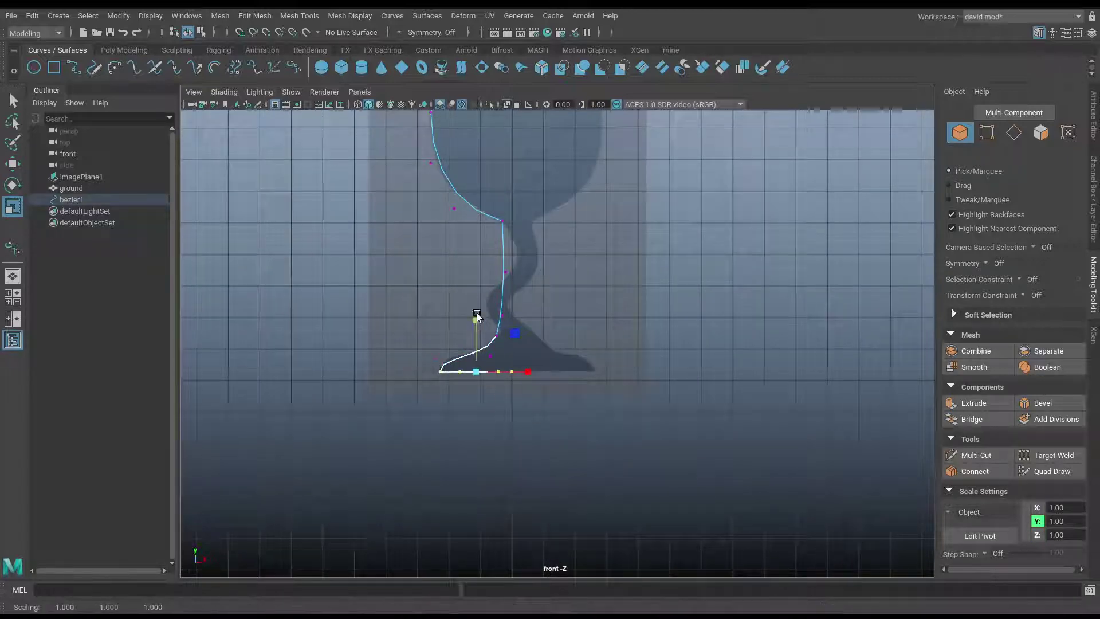
{"action": "left_click", "coordinate": [474, 318]}
{"action": "middle_click_drag", "start_coordinate": [661, 366], "coordinate": [669, 318], "text": "alt"}
{"action": "scroll", "coordinate": [669, 318], "scroll_direction": "up", "scroll_amount": 4}
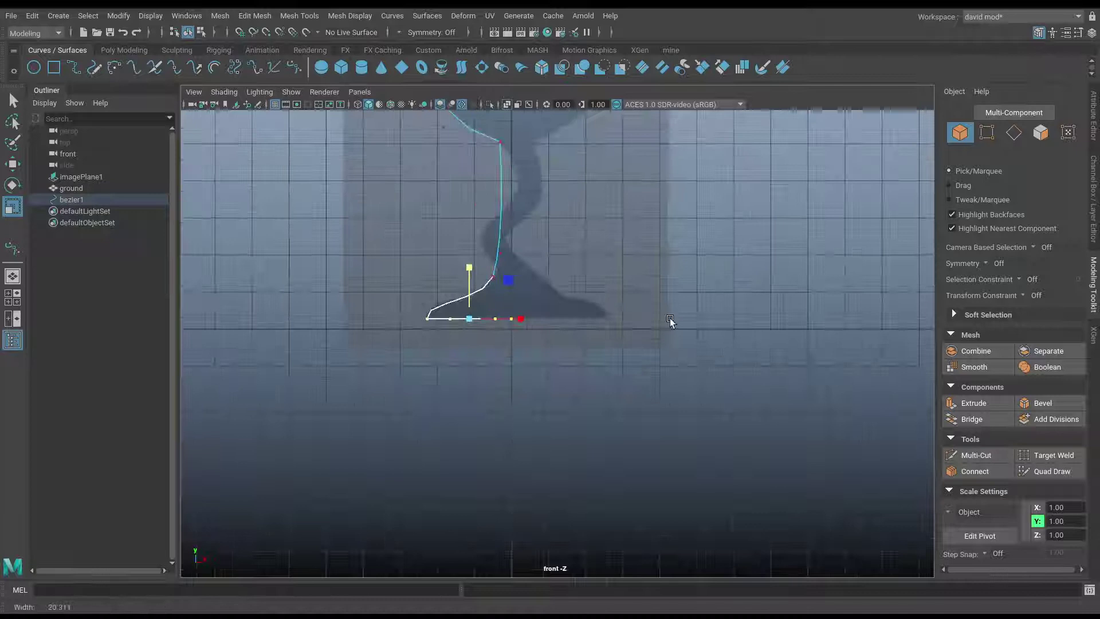
Move the control vertices at the stem's lower end horizontally towards the centreline to about X -0.34.
{"action": "middle_click_drag", "start_coordinate": [557, 242], "coordinate": [602, 376], "text": "alt"}
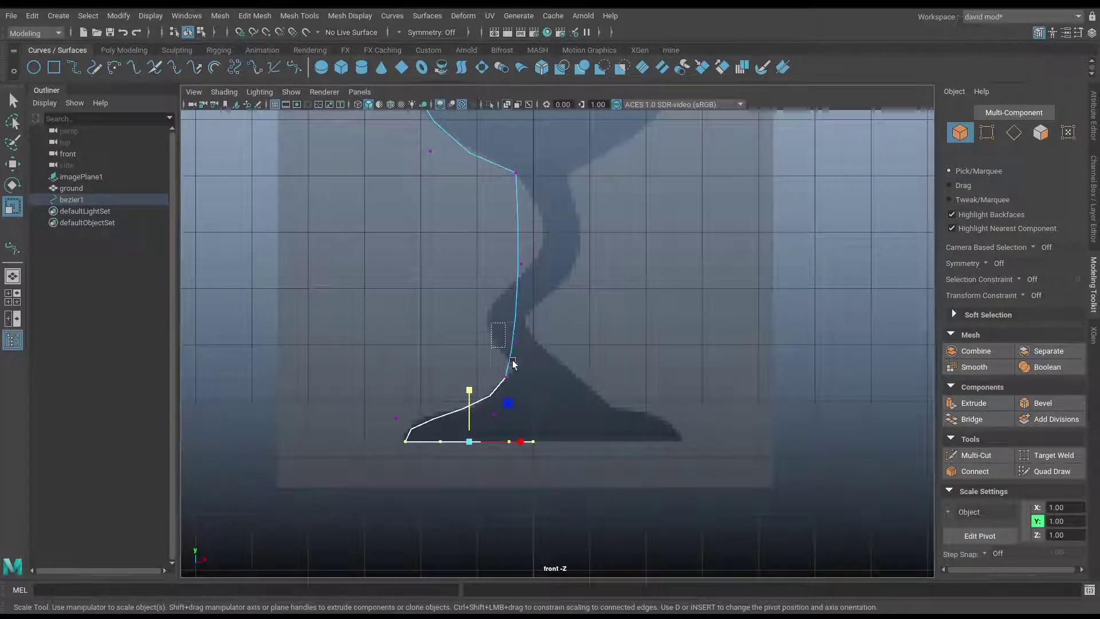
{"action": "left_click_drag", "start_coordinate": [496, 353], "coordinate": [535, 395]}
{"action": "key", "text": "w"}
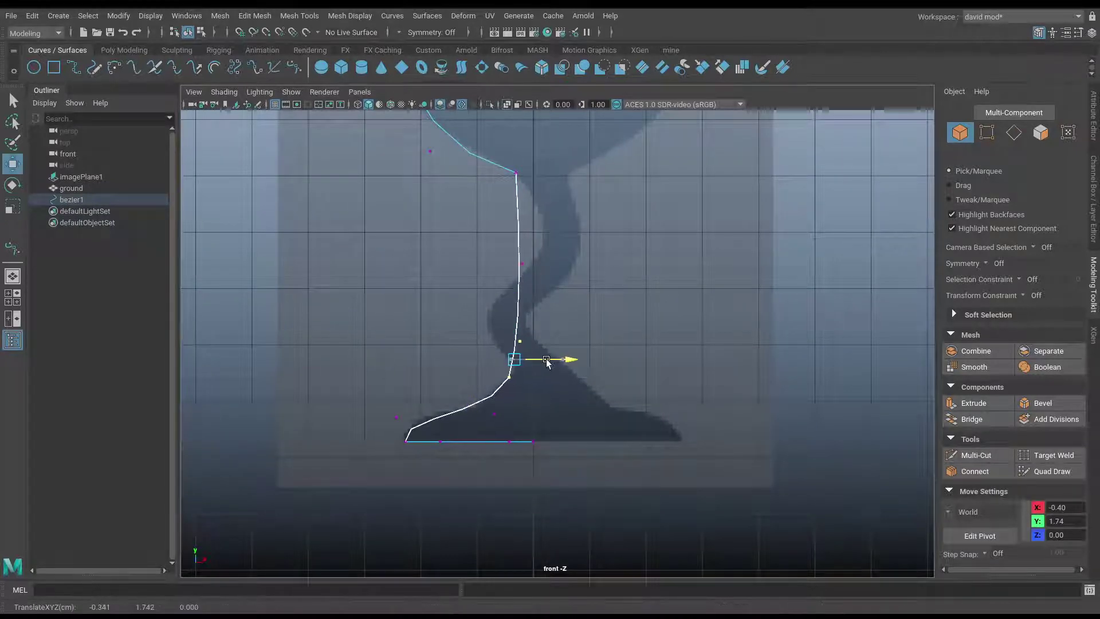
Snap the curve's bottom end vertex horizontally to the grid centreline and fine-tune its height at the foot's underside.
{"action": "middle_click_drag", "start_coordinate": [540, 342], "coordinate": [542, 504], "text": "alt"}
{"action": "middle_click_drag", "start_coordinate": [485, 264], "coordinate": [486, 386], "text": "alt"}
{"action": "middle_click_drag", "start_coordinate": [456, 195], "coordinate": [452, 357], "text": "alt"}
{"action": "middle_click_drag", "start_coordinate": [429, 418], "coordinate": [413, 195], "text": "alt"}
{"action": "middle_click_drag", "start_coordinate": [493, 507], "coordinate": [474, 246], "text": "alt"}
{"action": "right_click_drag", "start_coordinate": [477, 216], "coordinate": [535, 200]}
{"action": "scroll", "coordinate": [772, 364], "scroll_direction": "up", "scroll_amount": 5}
{"action": "right_click_drag", "start_coordinate": [461, 274], "coordinate": [403, 275]}
{"action": "left_click_drag", "start_coordinate": [464, 268], "coordinate": [523, 312]}
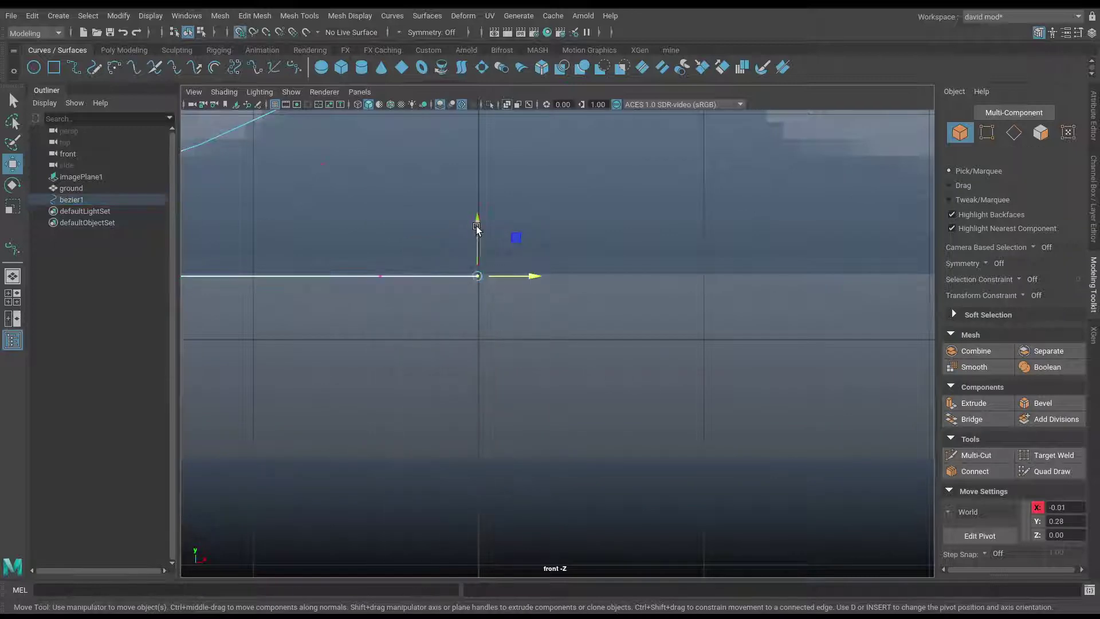
{"action": "mouse_move", "coordinate": [477, 226]}
{"action": "left_mouse_down"}
{"action": "mouse_move", "coordinate": [476, 283]}
{"action": "mouse_move", "coordinate": [475, 223]}
{"action": "left_mouse_up"}
Scale the whole underside row of control vertices level and shift it vertically to the reference base at Y 0.29.
{"action": "middle_click_drag", "start_coordinate": [559, 287], "coordinate": [821, 284], "text": "alt"}
{"action": "left_click_drag", "start_coordinate": [211, 256], "coordinate": [838, 379]}
{"action": "key", "text": "r"}
{"action": "left_click_drag", "start_coordinate": [485, 226], "coordinate": [484, 276]}
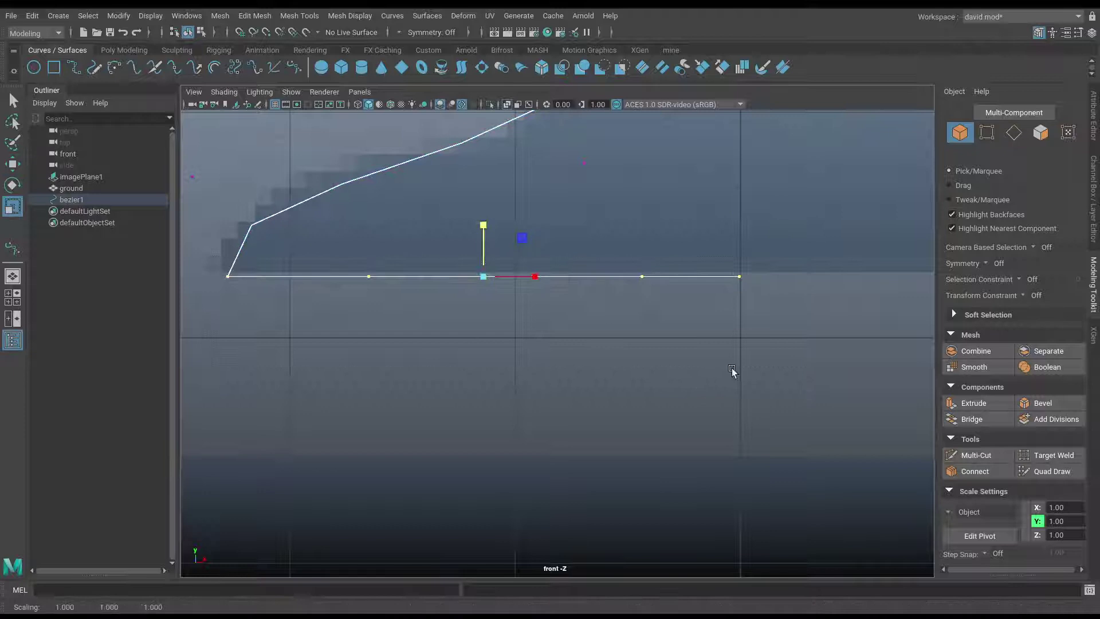
{"action": "middle_click_drag", "start_coordinate": [732, 371], "coordinate": [692, 422], "text": "alt"}
{"action": "key", "text": "w"}
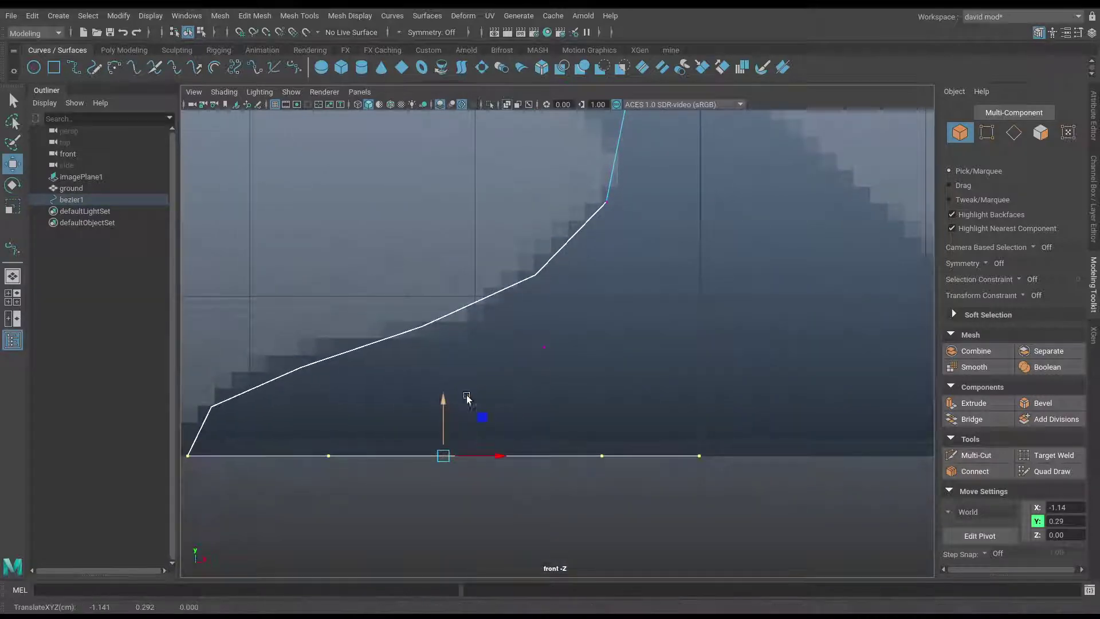
Snap the curve's top end vertex at the rim to the centreline at X 0.00, Y 13.00.
{"action": "middle_click_drag", "start_coordinate": [653, 184], "coordinate": [637, 555], "text": "alt"}
{"action": "right_click_drag", "start_coordinate": [637, 555], "coordinate": [550, 266], "text": "alt"}
{"action": "middle_click_drag", "start_coordinate": [550, 265], "coordinate": [513, 443], "text": "alt"}
{"action": "right_click_drag", "start_coordinate": [513, 443], "coordinate": [642, 521], "text": "alt"}
{"action": "middle_click_drag", "start_coordinate": [463, 522], "coordinate": [584, 380], "text": "alt"}
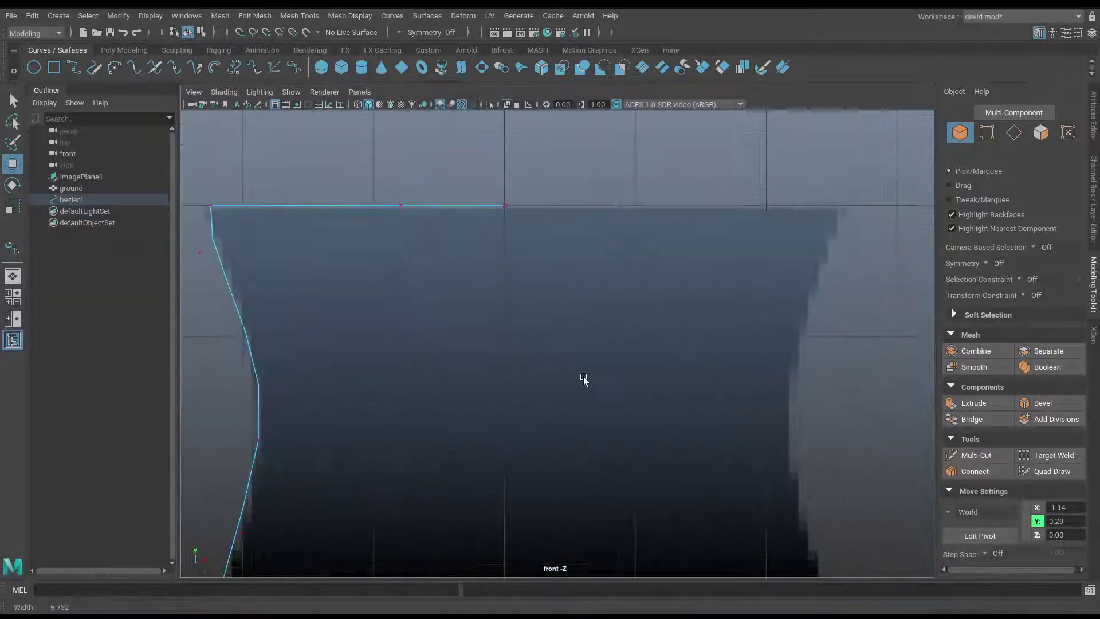
{"action": "right_click_drag", "start_coordinate": [583, 380], "coordinate": [630, 395], "text": "alt"}
{"action": "middle_click_drag", "start_coordinate": [447, 358], "coordinate": [496, 447], "text": "alt"}
{"action": "right_click_drag", "start_coordinate": [496, 447], "coordinate": [532, 458], "text": "alt"}
{"action": "middle_click_drag", "start_coordinate": [512, 205], "coordinate": [573, 236], "text": "alt"}
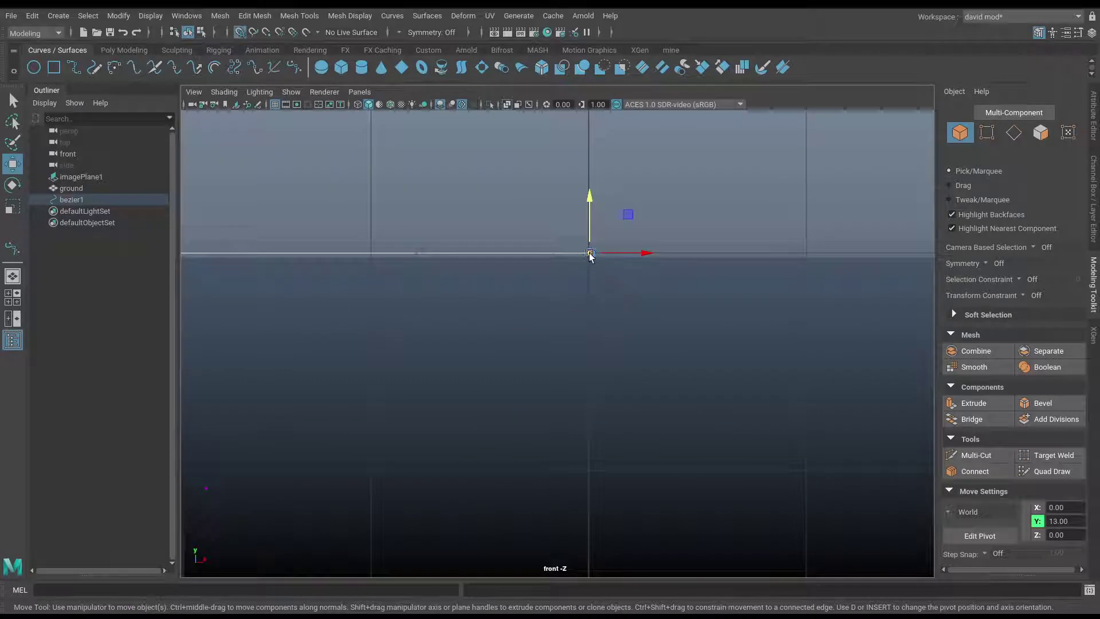
Reselect the rim's top row of control vertices and scale it vertically so it lies level with the snapped end point.
{"action": "scroll", "coordinate": [613, 359], "scroll_direction": "down", "scroll_amount": 5}
{"action": "left_click_drag", "start_coordinate": [464, 308], "coordinate": [640, 362]}
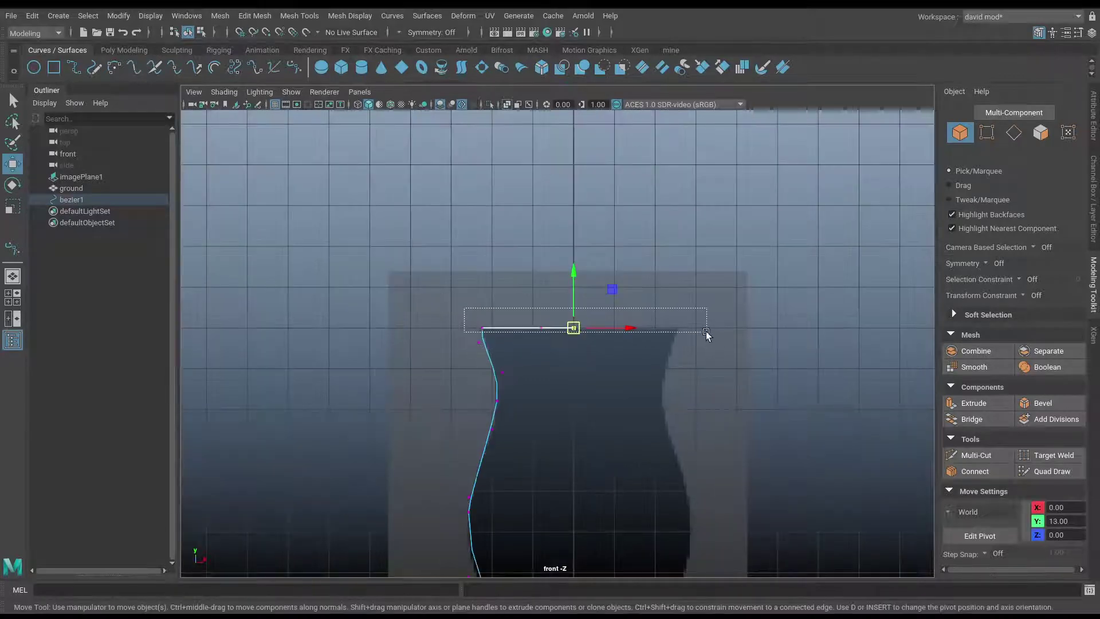
{"action": "left_click_drag", "start_coordinate": [706, 334], "coordinate": [627, 360]}
{"action": "key", "text": "r"}
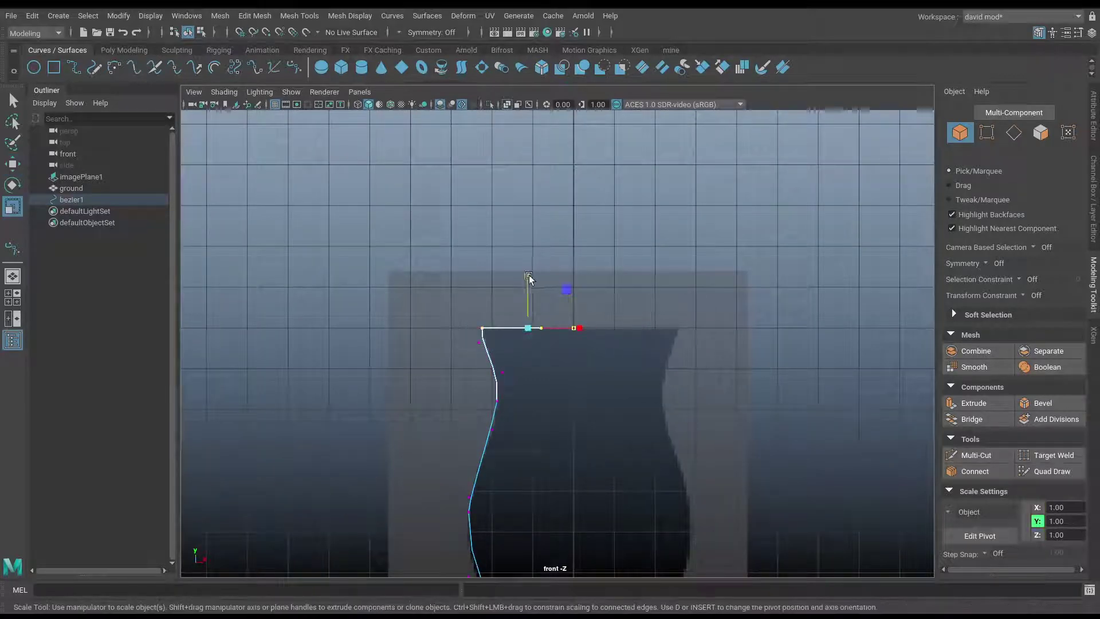
{"action": "left_click", "coordinate": [569, 348]}
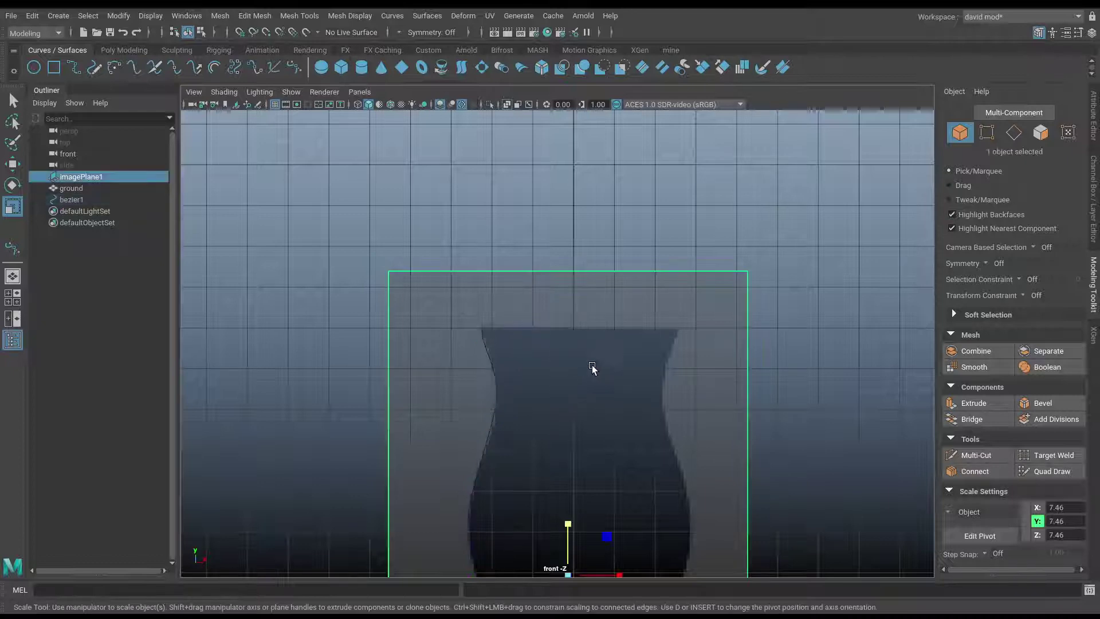
Revolve the profile curve into a full glass surface.
{"action": "left_click", "coordinate": [498, 382]}
{"action": "scroll", "coordinate": [607, 240], "scroll_direction": "down", "scroll_amount": 3}
{"action": "key", "text": "space"}
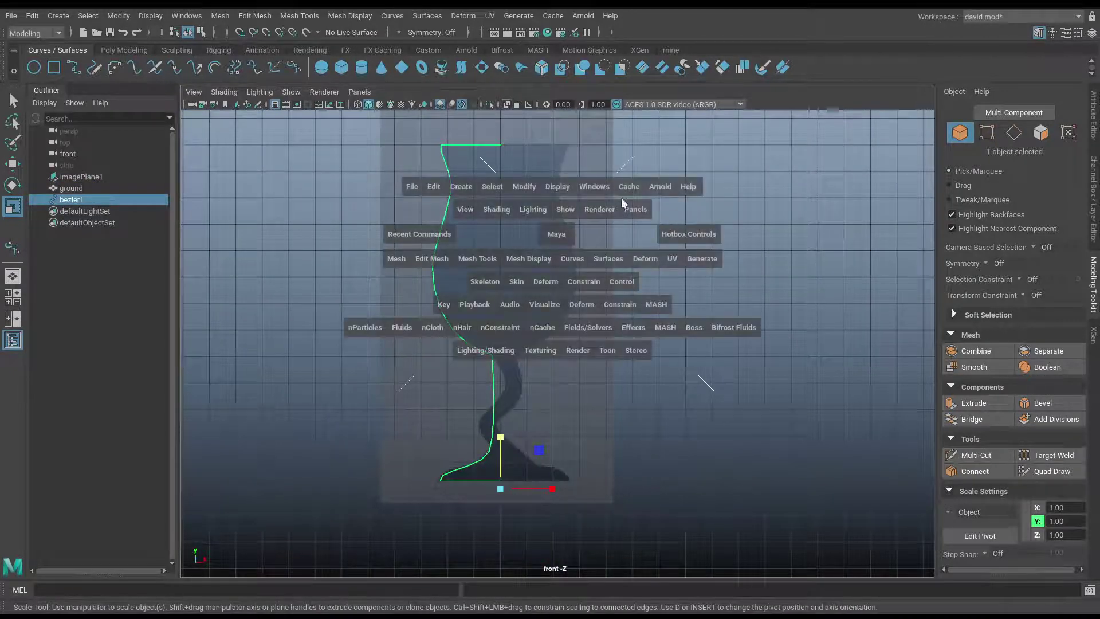
{"action": "left_click_drag", "start_coordinate": [607, 259], "coordinate": [651, 41]}
{"action": "middle_click_drag", "start_coordinate": [610, 267], "coordinate": [577, 325], "text": "alt"}
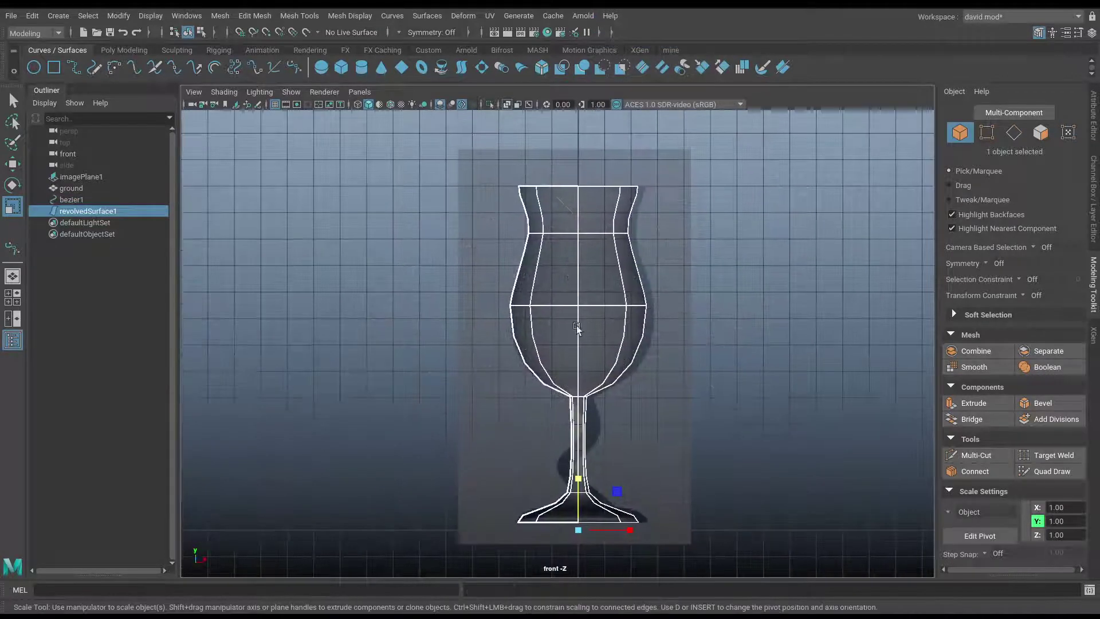
Switch to the perspective view and turn off X-Ray shading.
{"action": "key", "text": "space"}
{"action": "key", "text": "space"}
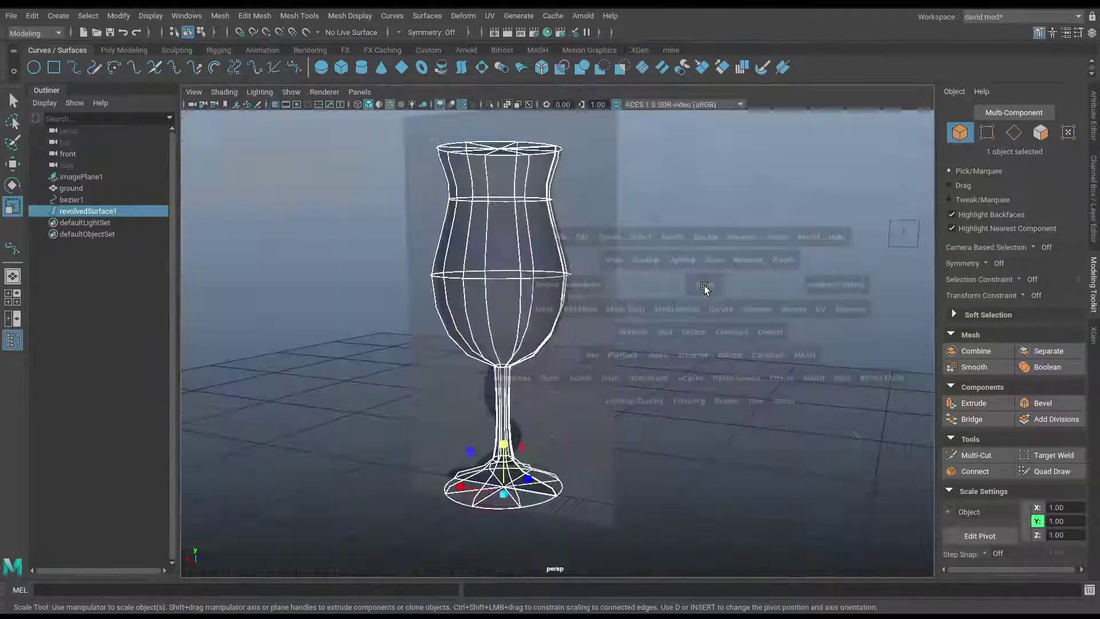
{"action": "right_click_drag", "start_coordinate": [644, 388], "coordinate": [606, 392], "text": "alt"}
{"action": "left_click", "coordinate": [450, 201]}
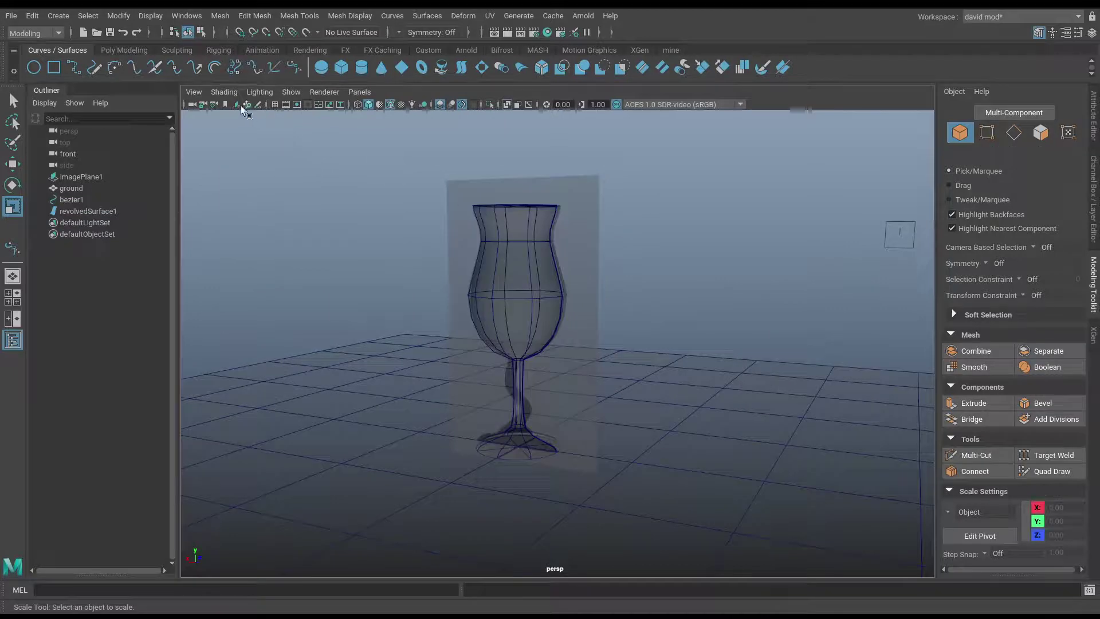
{"action": "left_click", "coordinate": [224, 92]}
{"action": "left_click", "coordinate": [229, 209]}
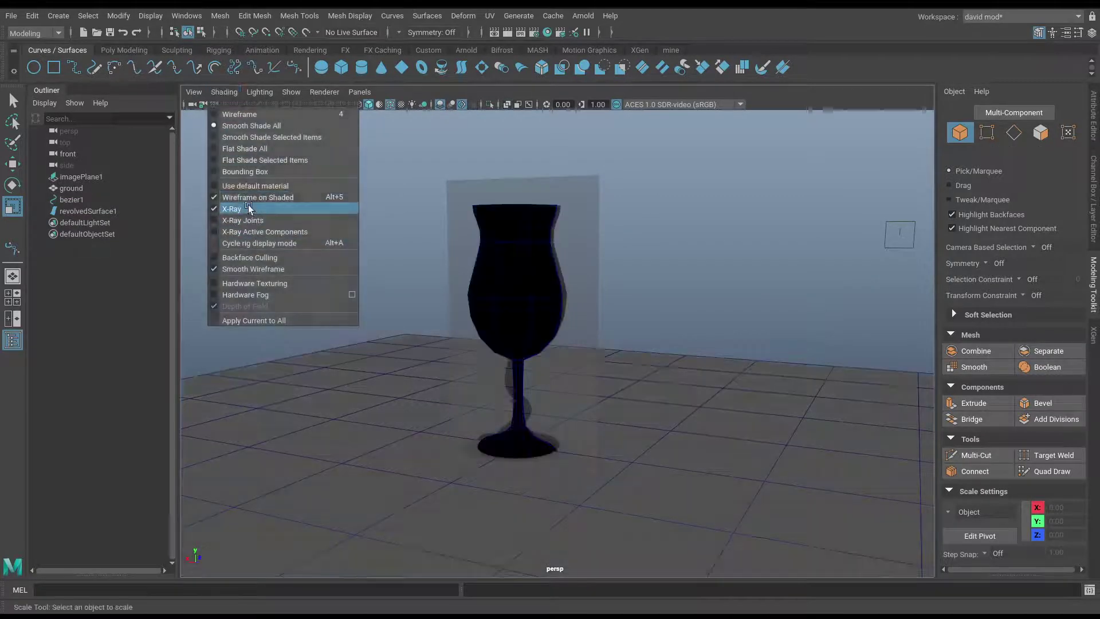
Move the revolved glass surface along X to -9.15, clear of the reference image.
{"action": "left_click", "coordinate": [497, 273]}
{"action": "key", "text": "w"}
{"action": "left_click_drag", "start_coordinate": [485, 449], "coordinate": [649, 476]}
{"action": "middle_click_drag", "start_coordinate": [686, 290], "coordinate": [623, 297], "text": "alt"}
Reverse the direction of the revolved surface so its normals face outwards.
{"action": "key", "text": "space"}
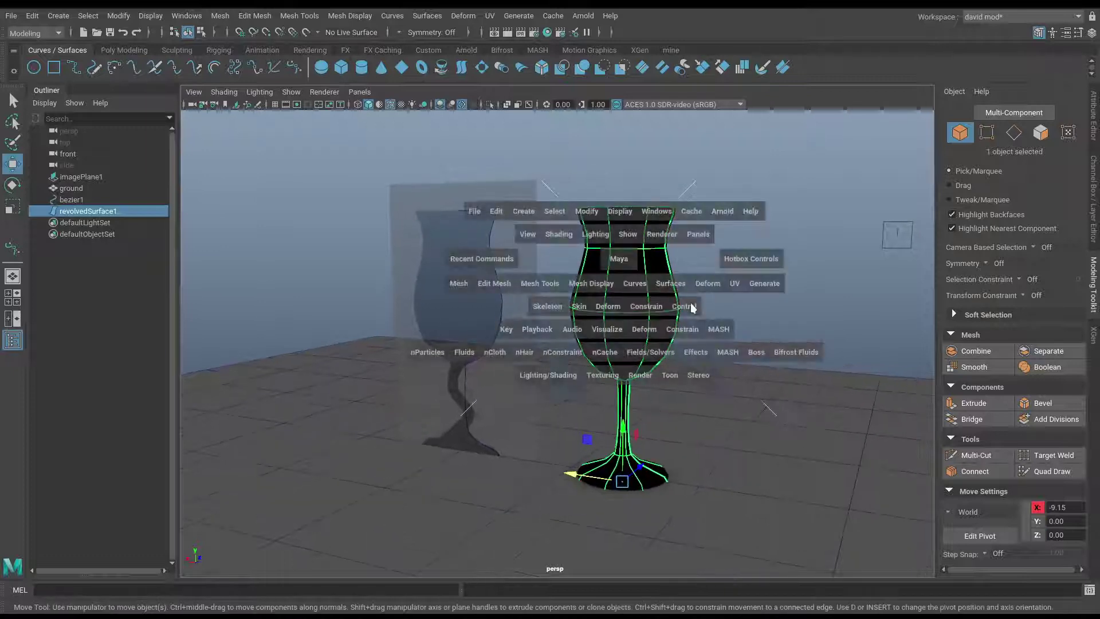
{"action": "left_click", "coordinate": [679, 288]}
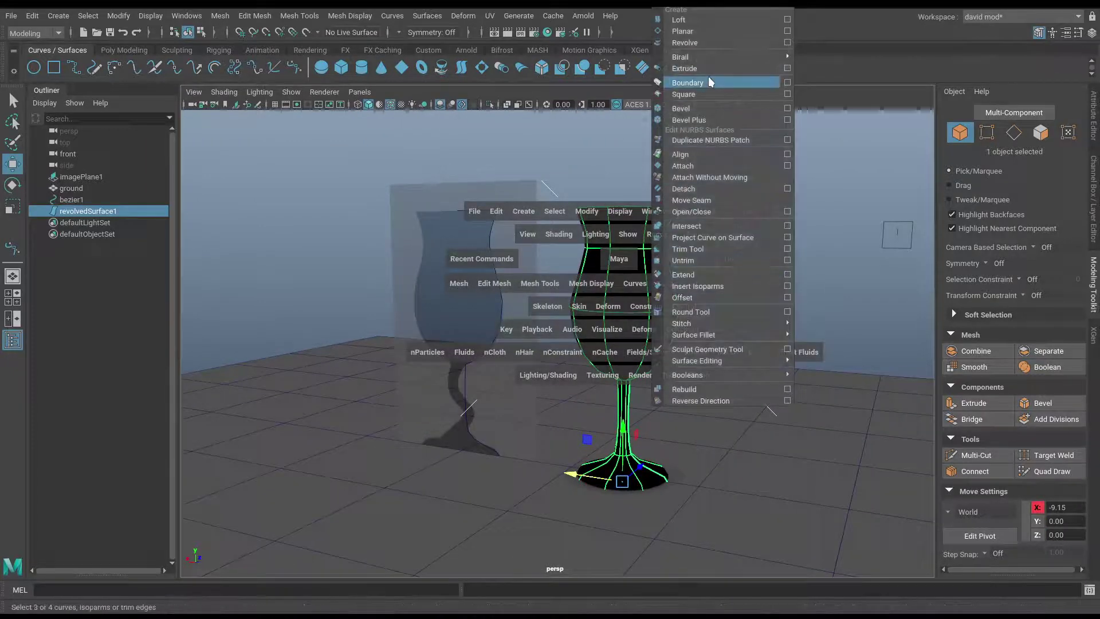
{"action": "left_click", "coordinate": [700, 400]}
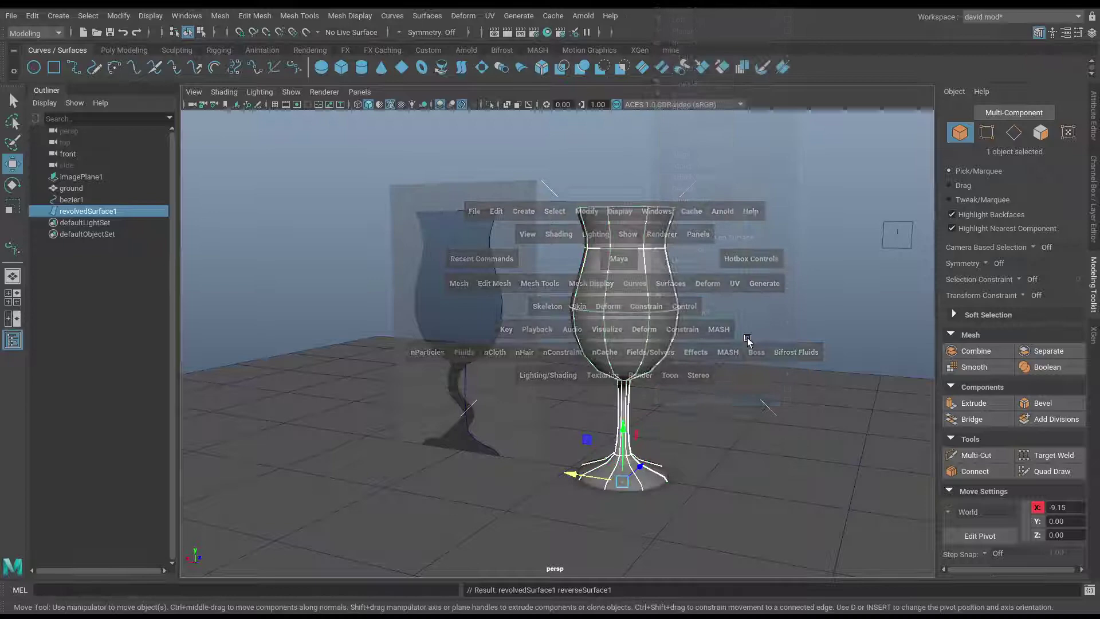
{"action": "left_click", "coordinate": [746, 338]}
Convert the revolved NURBS surface to polygons using quads and the Count tessellation method with a count of 400.
{"action": "mouse_move", "coordinate": [745, 338]}
{"action": "left_mouse_down", "text": "alt"}
{"action": "mouse_move", "coordinate": [715, 377]}
{"action": "mouse_move", "coordinate": [760, 351]}
{"action": "mouse_move", "coordinate": [726, 346]}
{"action": "left_mouse_up", "text": "alt"}
{"action": "left_click", "coordinate": [646, 307]}
{"action": "key", "text": "space"}
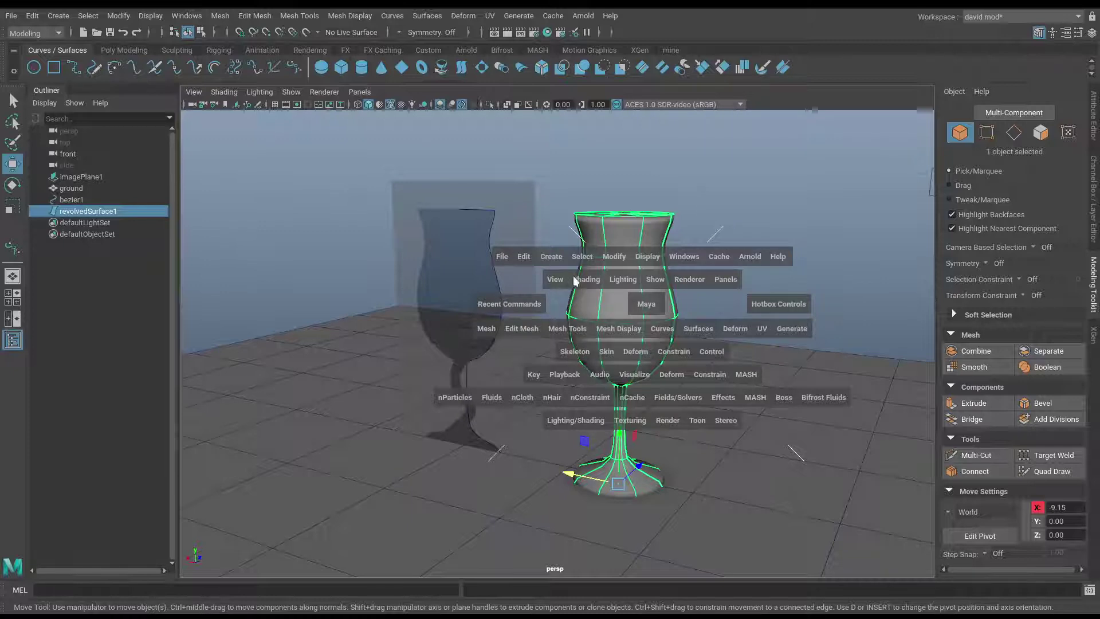
{"action": "left_click", "coordinate": [614, 256]}
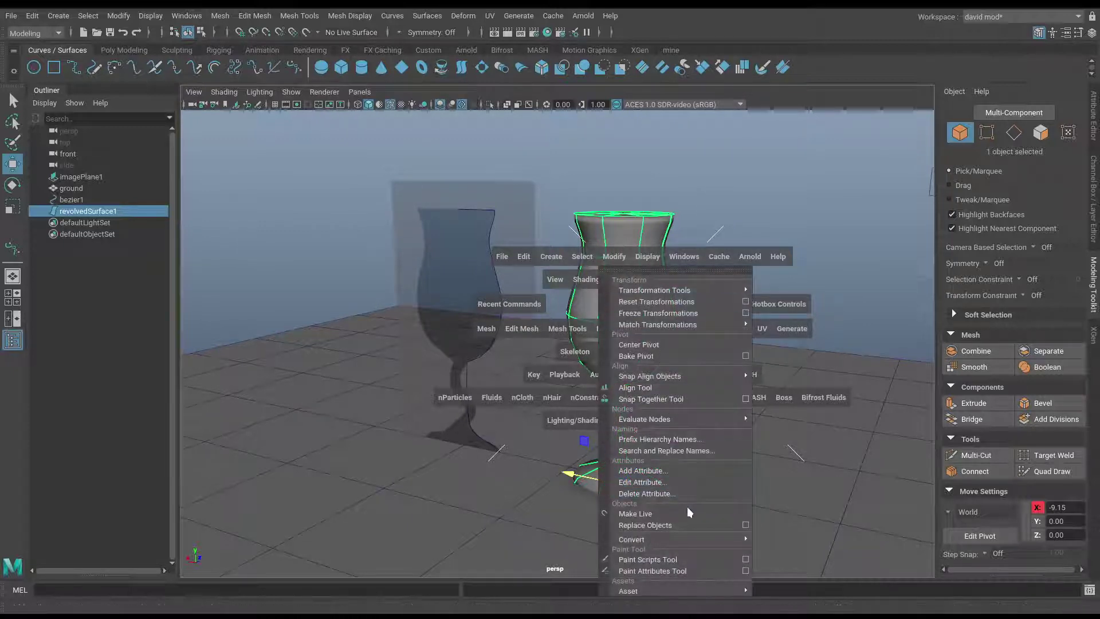
{"action": "mouse_move", "coordinate": [686, 538]}
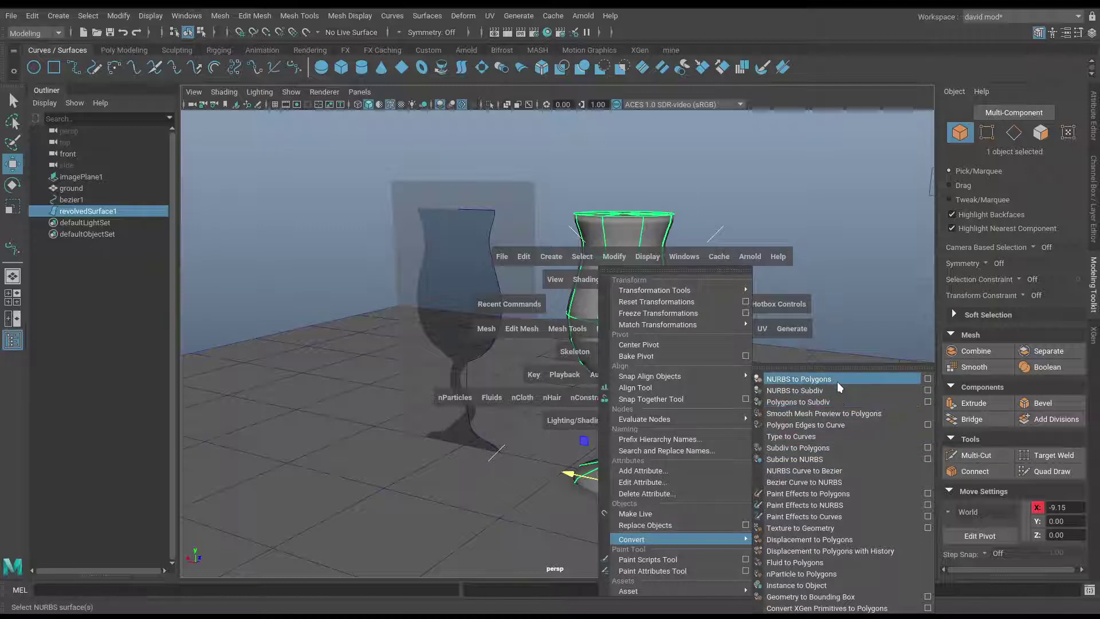
{"action": "left_click", "coordinate": [928, 380]}
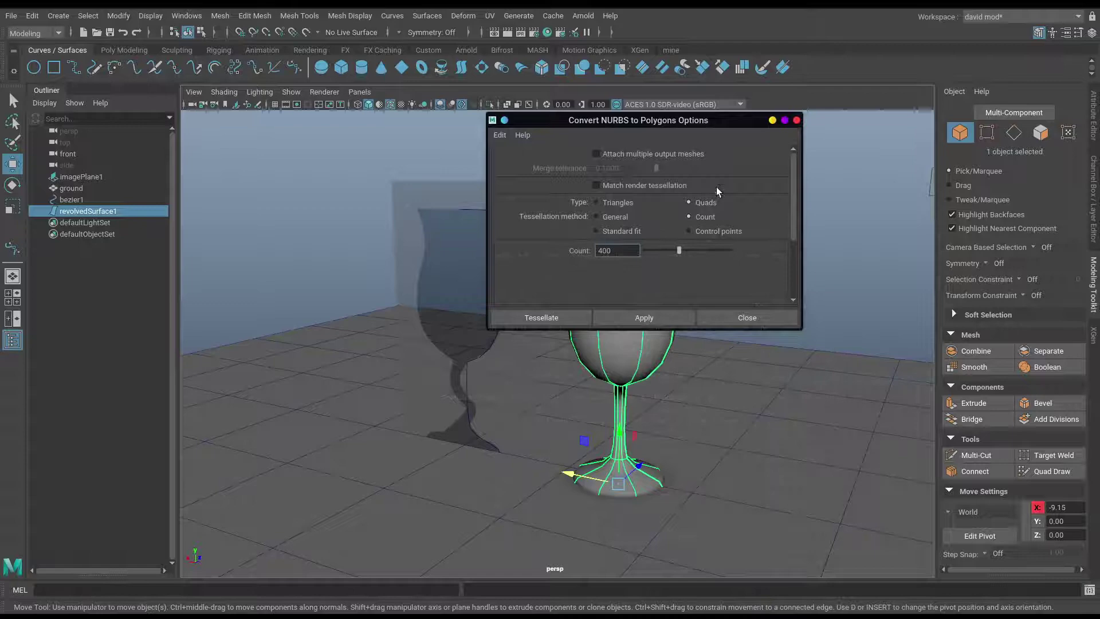
{"action": "left_click", "coordinate": [538, 319]}
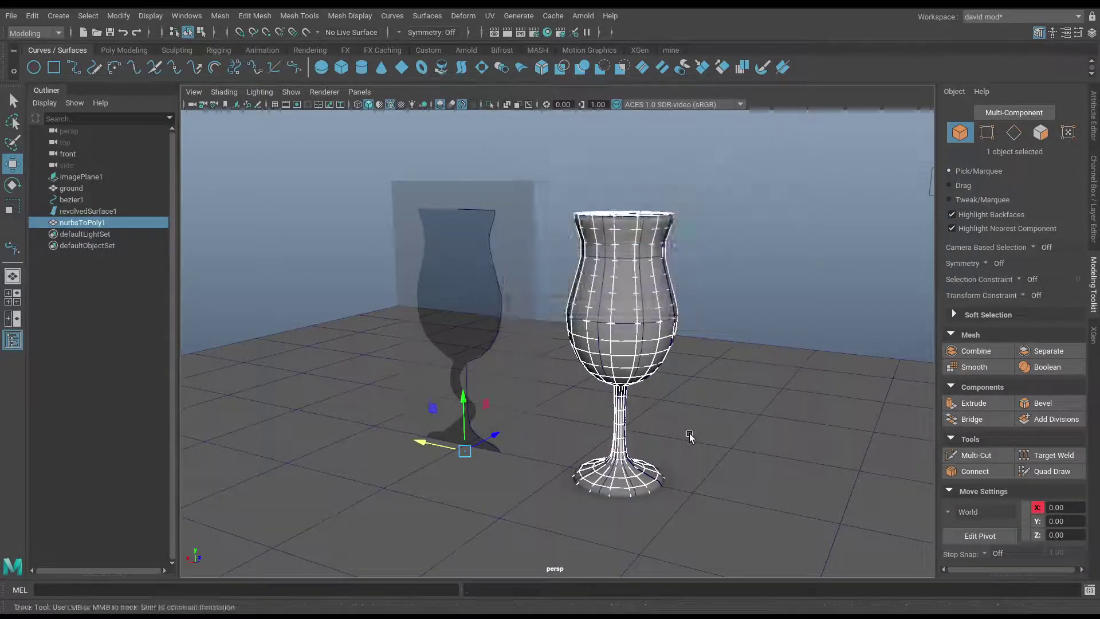
Move the polygon glass along X to 14.13, away from the NURBS surface.
{"action": "middle_click_drag", "start_coordinate": [601, 455], "coordinate": [642, 453], "text": "alt"}
{"action": "left_click_drag", "start_coordinate": [452, 440], "coordinate": [259, 433]}
{"action": "middle_click_drag", "start_coordinate": [285, 438], "coordinate": [449, 392], "text": "alt"}
Remove the redundant doubled edge loop around the widest part of the polygon glass's bowl.
{"action": "right_click_drag", "start_coordinate": [449, 392], "coordinate": [747, 397], "text": "alt"}
{"action": "middle_click_drag", "start_coordinate": [747, 397], "coordinate": [721, 530], "text": "alt"}
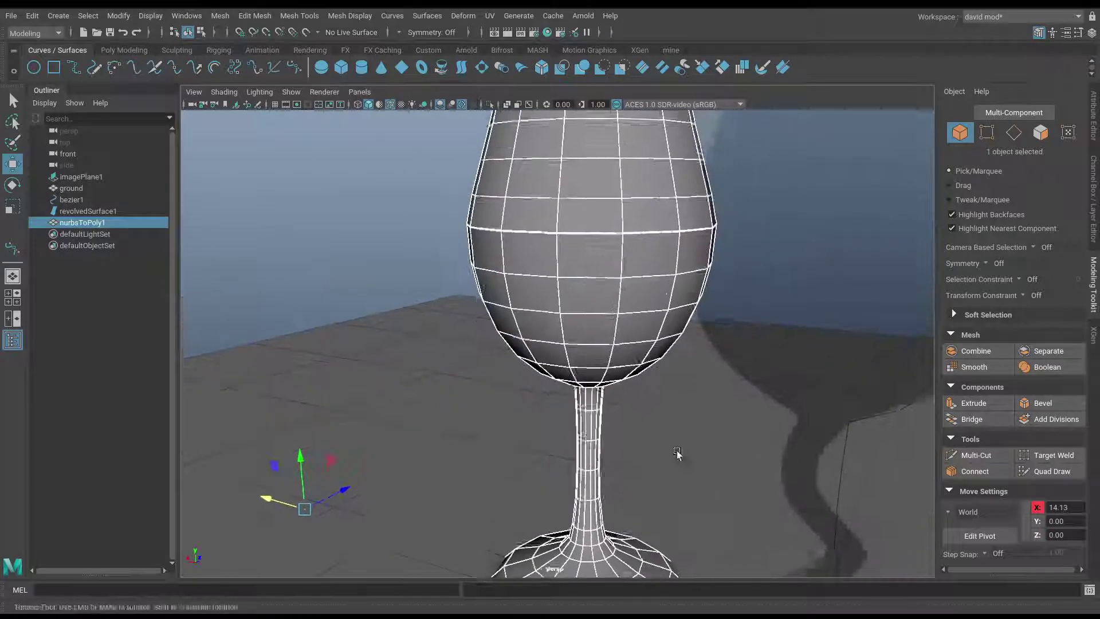
{"action": "left_click_drag", "start_coordinate": [680, 454], "coordinate": [697, 497], "text": "alt"}
{"action": "right_click_drag", "start_coordinate": [698, 497], "coordinate": [762, 492], "text": "alt"}
{"action": "right_click_drag", "start_coordinate": [607, 268], "coordinate": [229, 338]}
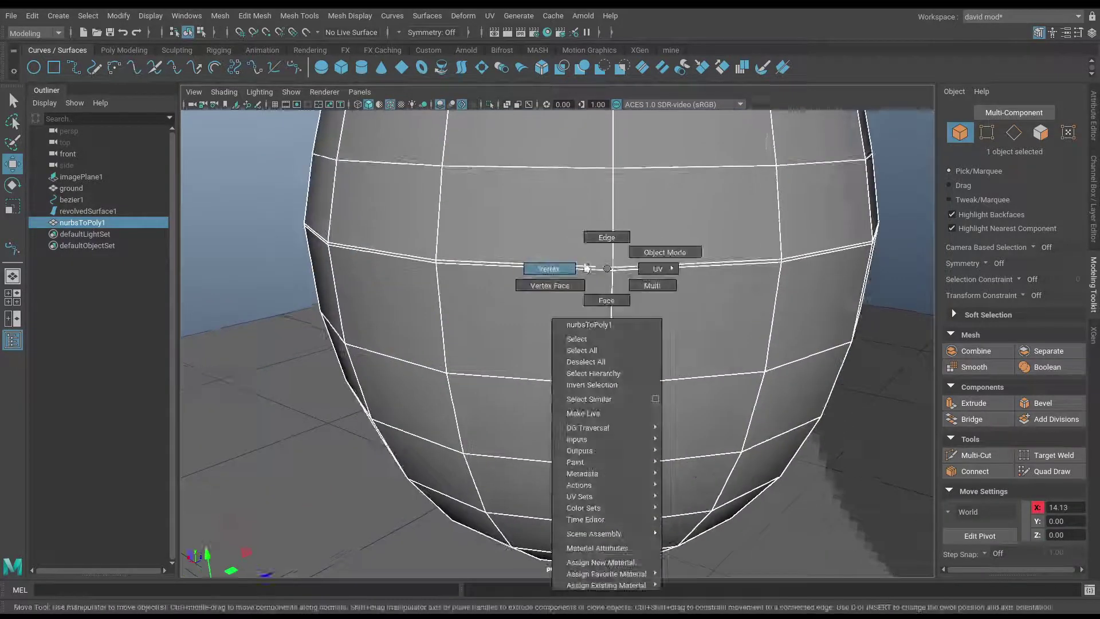
{"action": "double_click", "coordinate": [572, 260]}
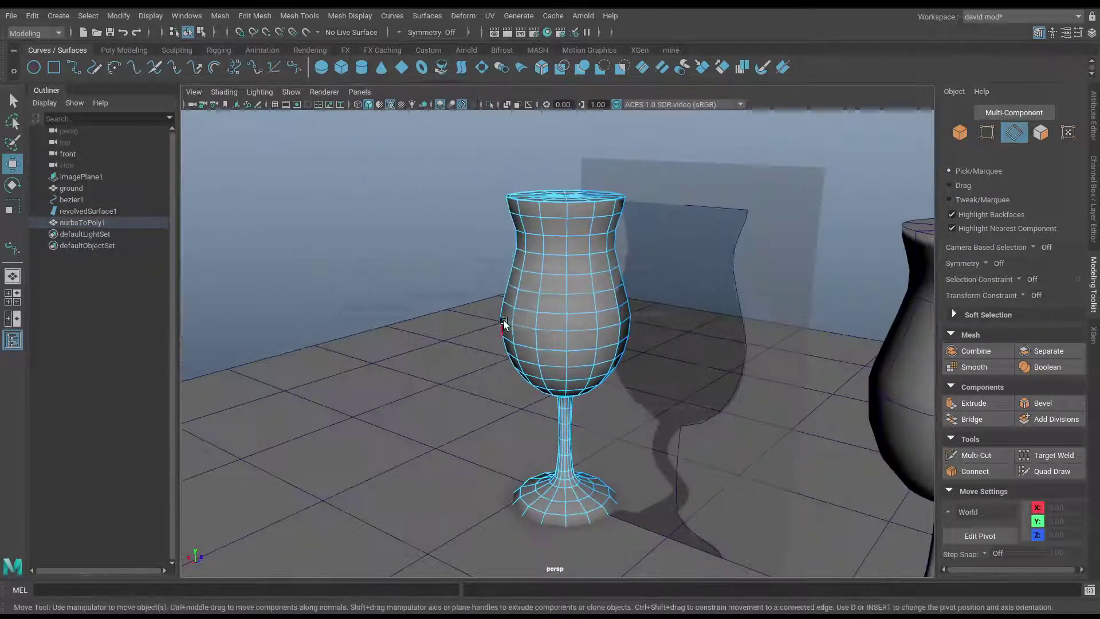
Compare the glass's smooth mesh preview with its unsmoothed display, looking down at the rim.
{"action": "key", "text": "space"}
{"action": "key", "text": "space"}
{"action": "left_click_drag", "start_coordinate": [619, 258], "coordinate": [626, 396], "text": "alt"}
{"action": "right_click_drag", "start_coordinate": [626, 395], "coordinate": [746, 463], "text": "alt"}
{"action": "middle_click_drag", "start_coordinate": [747, 463], "coordinate": [740, 476], "text": "alt"}
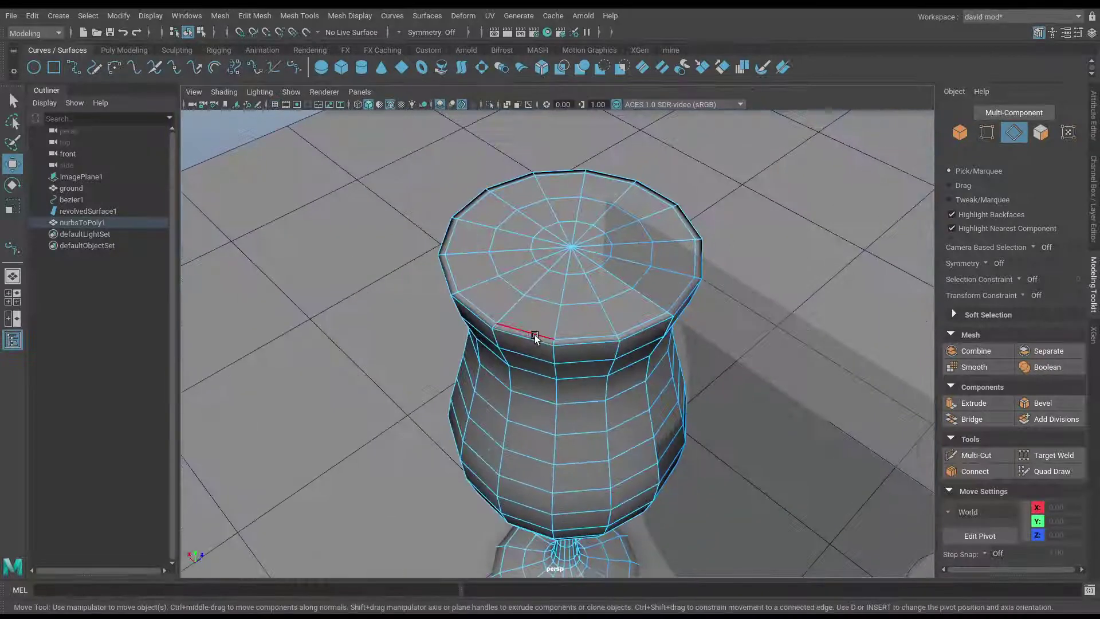
{"action": "key", "text": "1"}
{"action": "key", "text": "3"}
{"action": "key", "text": "1"}
{"action": "key", "text": "3"}
{"action": "key", "text": "1"}
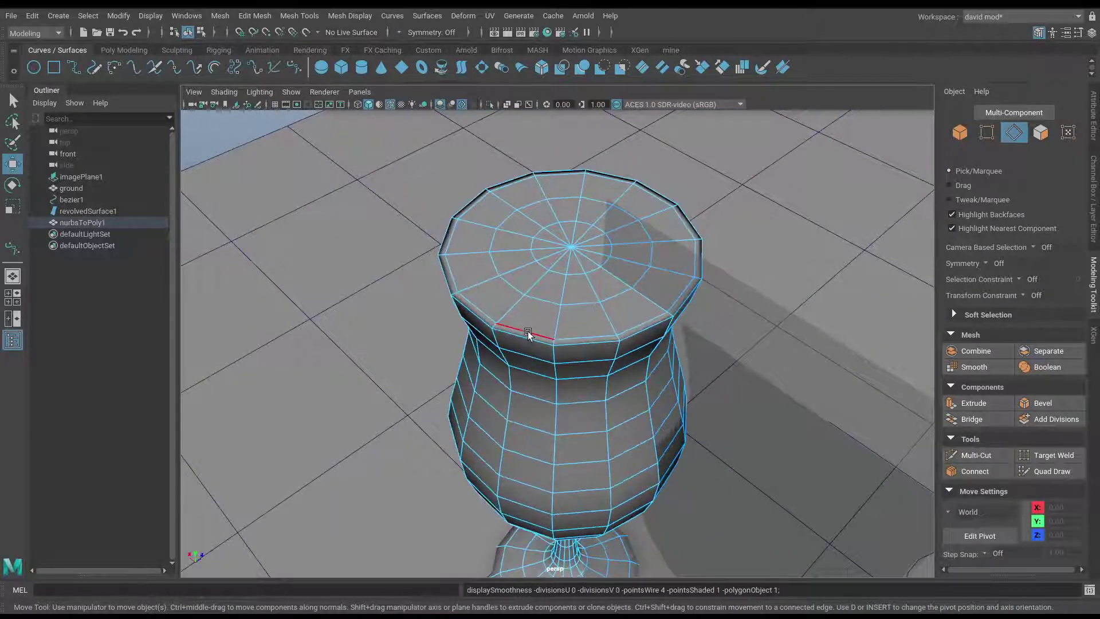
Delete the ring of faces along the rim and the connected faces capping the glass opening.
{"action": "scroll", "coordinate": [522, 335], "scroll_direction": "up", "scroll_amount": 2}
{"action": "key", "text": "F11"}
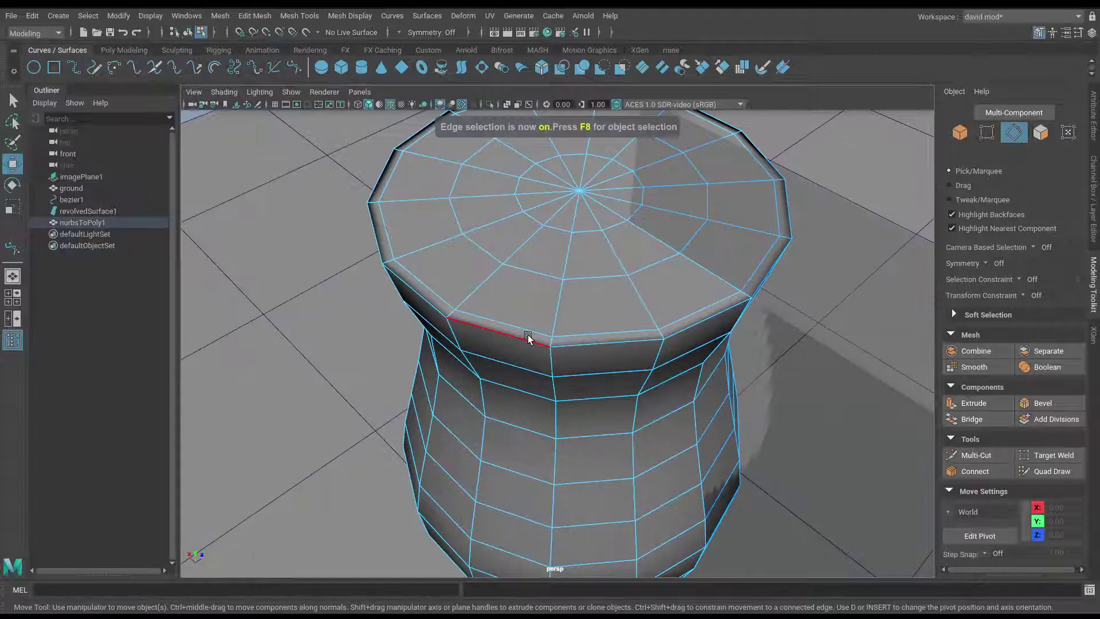
{"action": "left_click", "coordinate": [516, 328]}
{"action": "double_click", "coordinate": [447, 306], "text": "shift"}
{"action": "key", "text": "Delete"}
{"action": "double_click", "coordinate": [473, 280]}
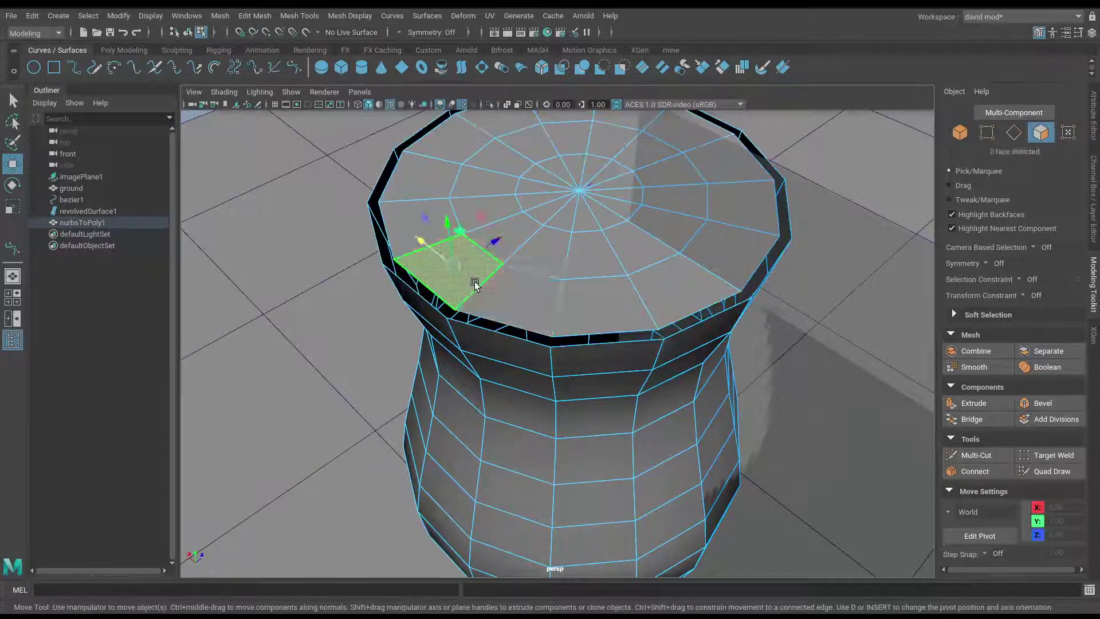
{"action": "key", "text": "Delete"}
{"action": "left_click_drag", "start_coordinate": [511, 307], "coordinate": [522, 356], "text": "alt"}
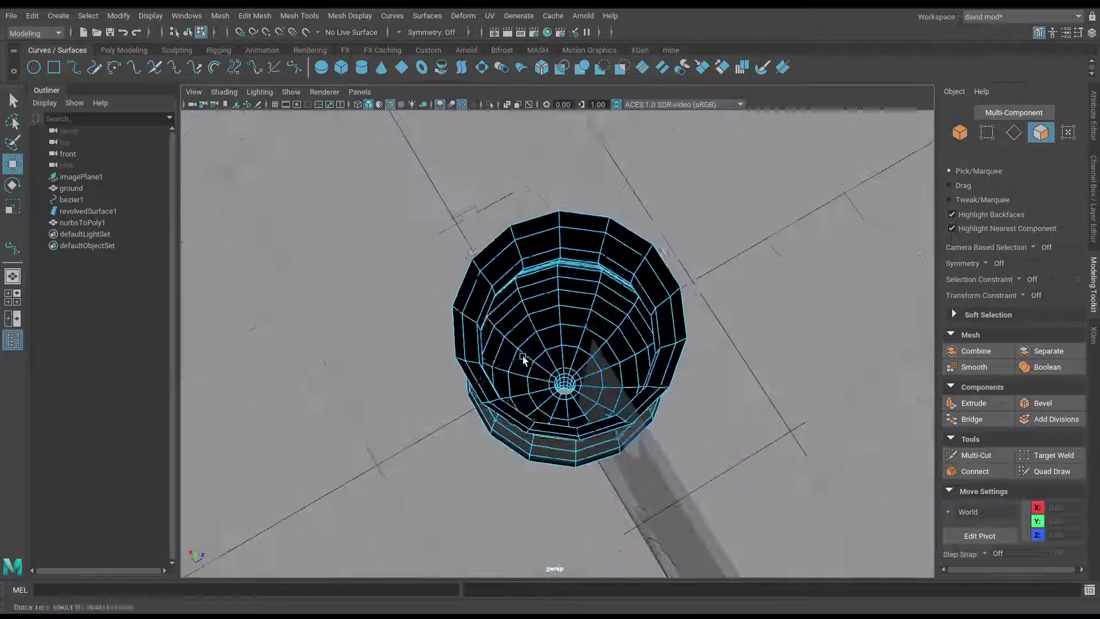
{"action": "scroll", "coordinate": [560, 370], "scroll_direction": "up", "scroll_amount": 3}
{"action": "left_click", "coordinate": [560, 370]}
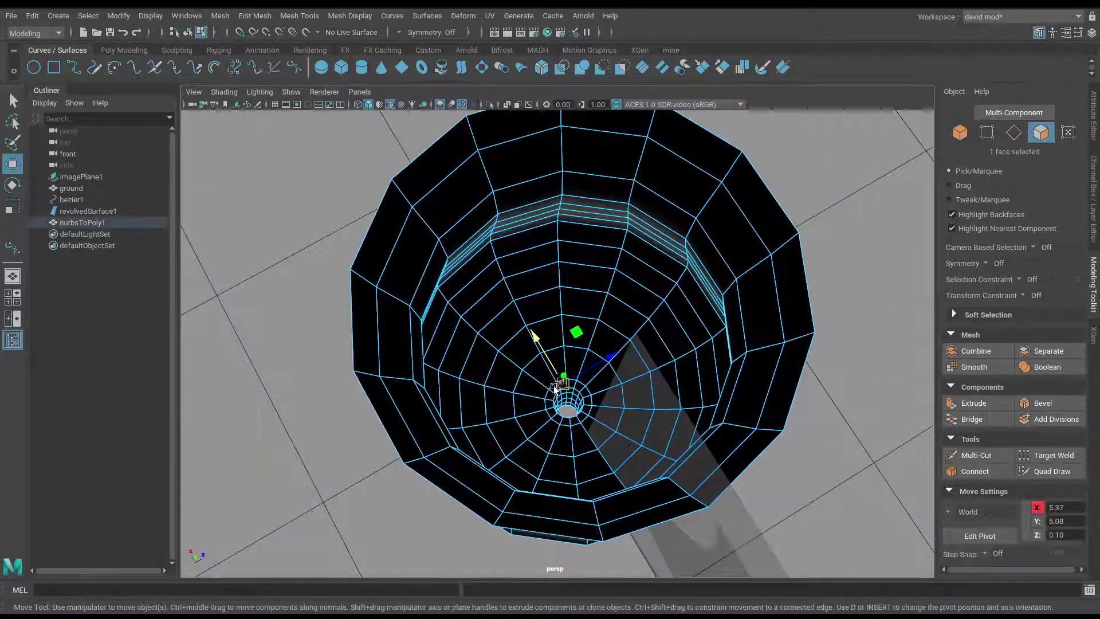
{"action": "scroll", "coordinate": [555, 388], "scroll_direction": "up", "scroll_amount": 3}
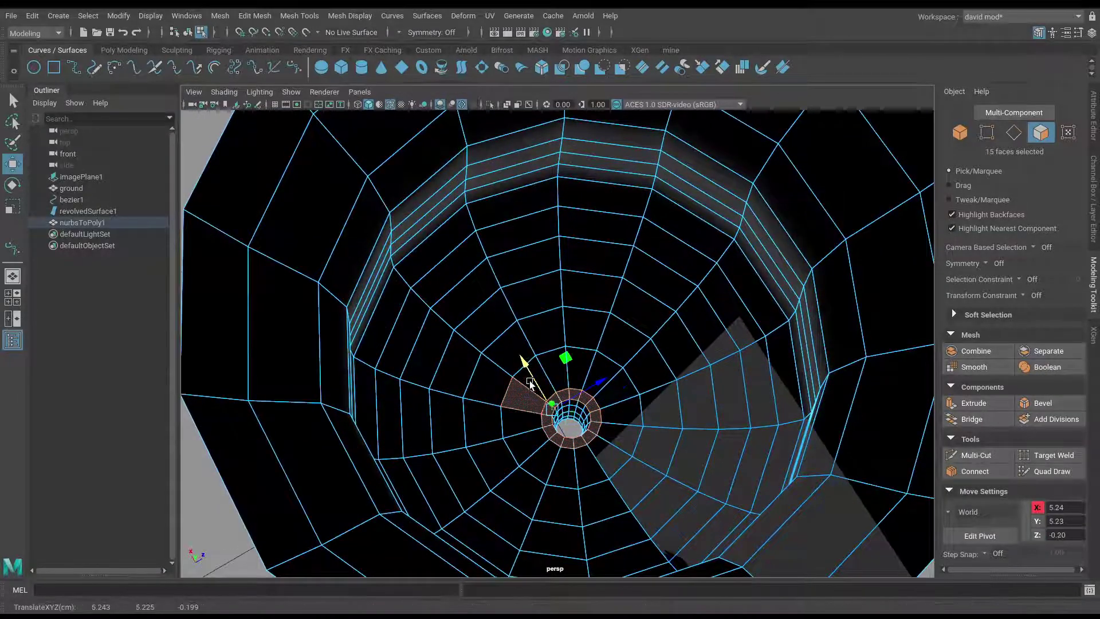
{"action": "key", "text": "q"}
{"action": "double_click", "coordinate": [528, 372], "text": "shift"}
{"action": "left_click", "coordinate": [513, 365], "text": "shift"}
{"action": "double_click", "coordinate": [493, 372], "text": "shift"}
{"action": "left_click", "coordinate": [476, 341], "text": "shift"}
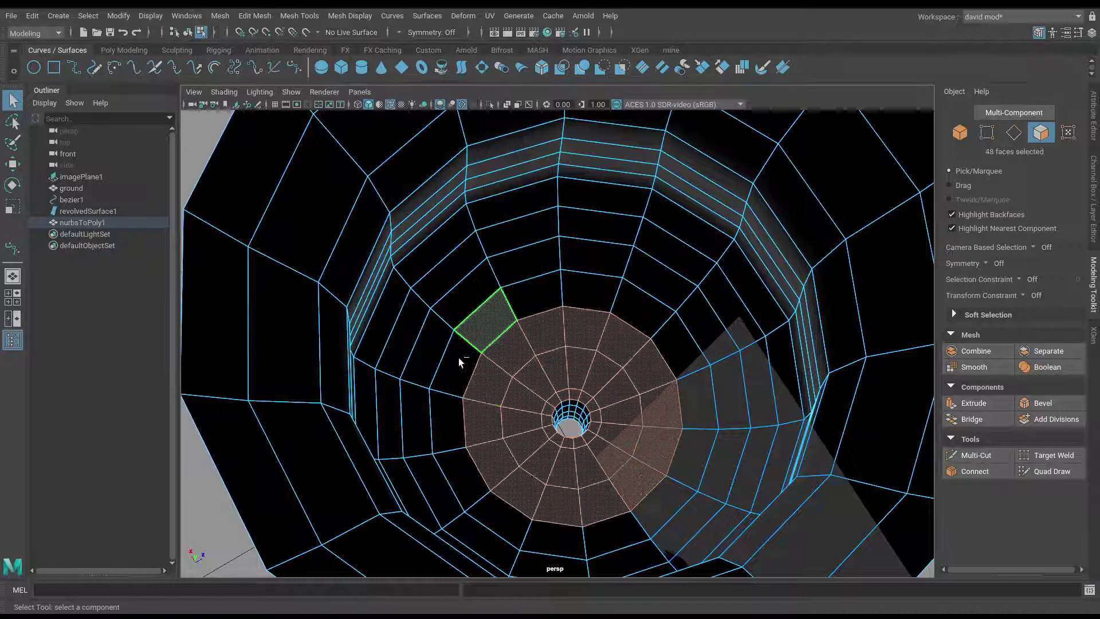
{"action": "double_click", "coordinate": [458, 357], "text": "shift"}
{"action": "left_click", "coordinate": [447, 315], "text": "shift"}
{"action": "double_click", "coordinate": [419, 328], "text": "shift"}
{"action": "key", "text": "ctrl+z"}
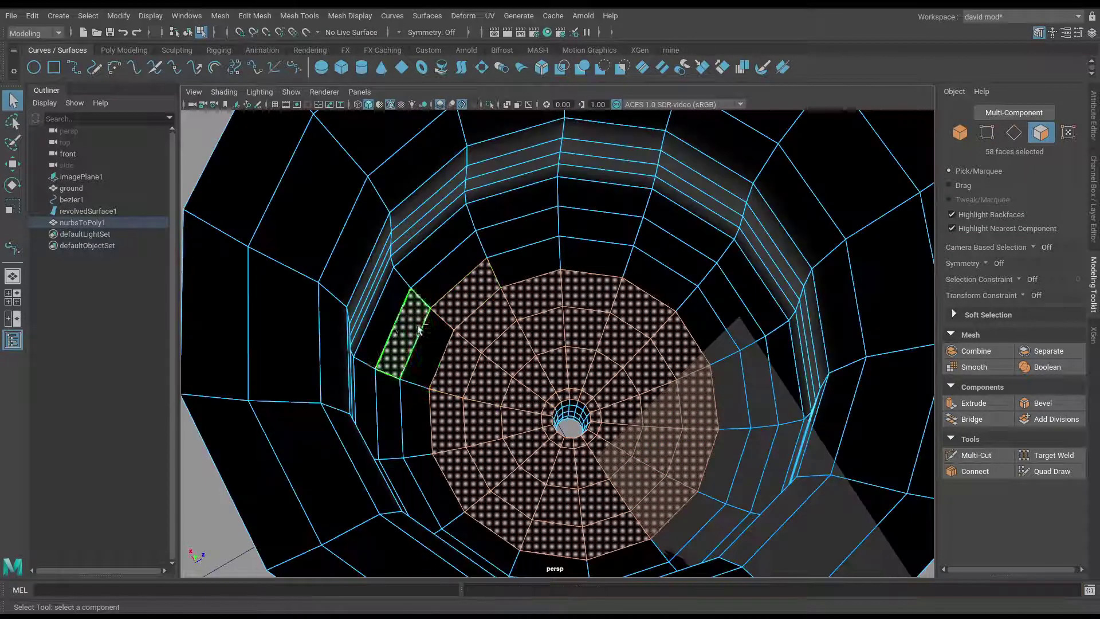
{"action": "double_click", "coordinate": [434, 347], "text": "shift"}
{"action": "key", "text": "ctrl+z"}
Select all face loops of the bowl, from the stem junction up to the open rim.
{"action": "left_click", "coordinate": [434, 347]}
{"action": "double_click", "coordinate": [463, 307], "text": "shift"}
{"action": "left_click", "coordinate": [486, 323], "text": "shift"}
{"action": "double_click", "coordinate": [517, 307], "text": "shift"}
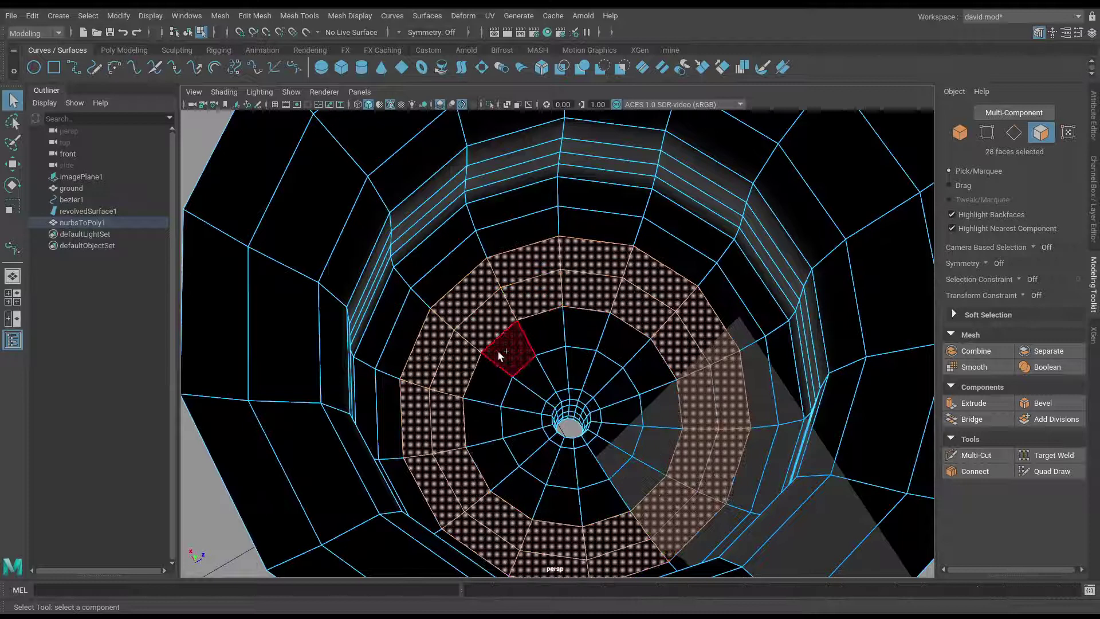
{"action": "double_click", "coordinate": [500, 354], "text": "shift"}
{"action": "double_click", "coordinate": [552, 370], "text": "shift"}
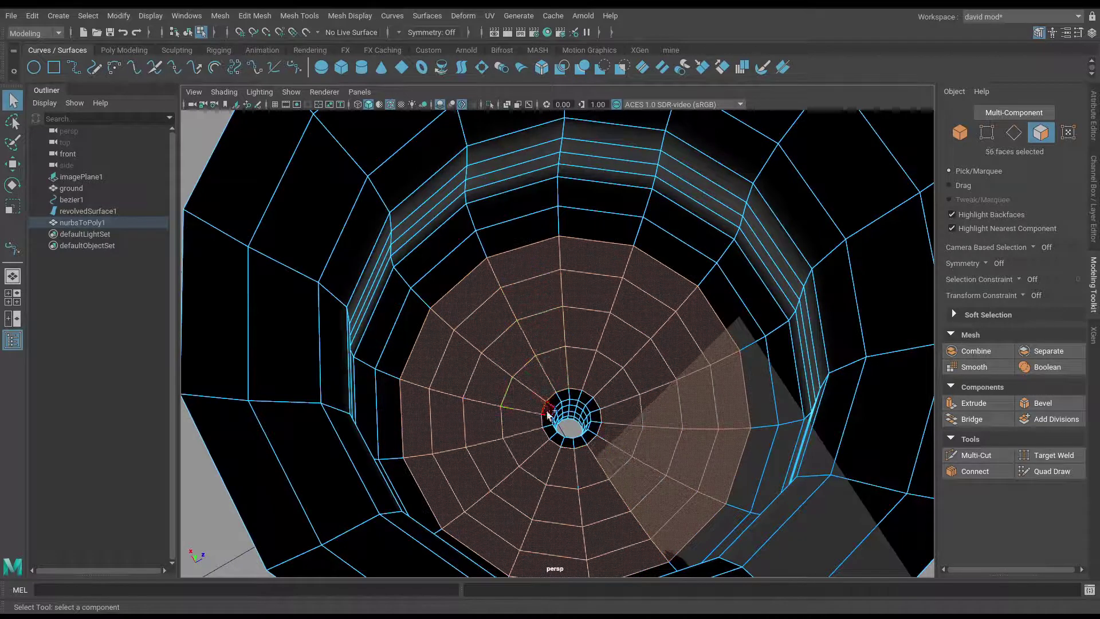
{"action": "double_click", "coordinate": [497, 236], "text": "shift"}
{"action": "double_click", "coordinate": [506, 206], "text": "shift"}
{"action": "double_click", "coordinate": [493, 187], "text": "shift"}
{"action": "double_click", "coordinate": [453, 184], "text": "shift"}
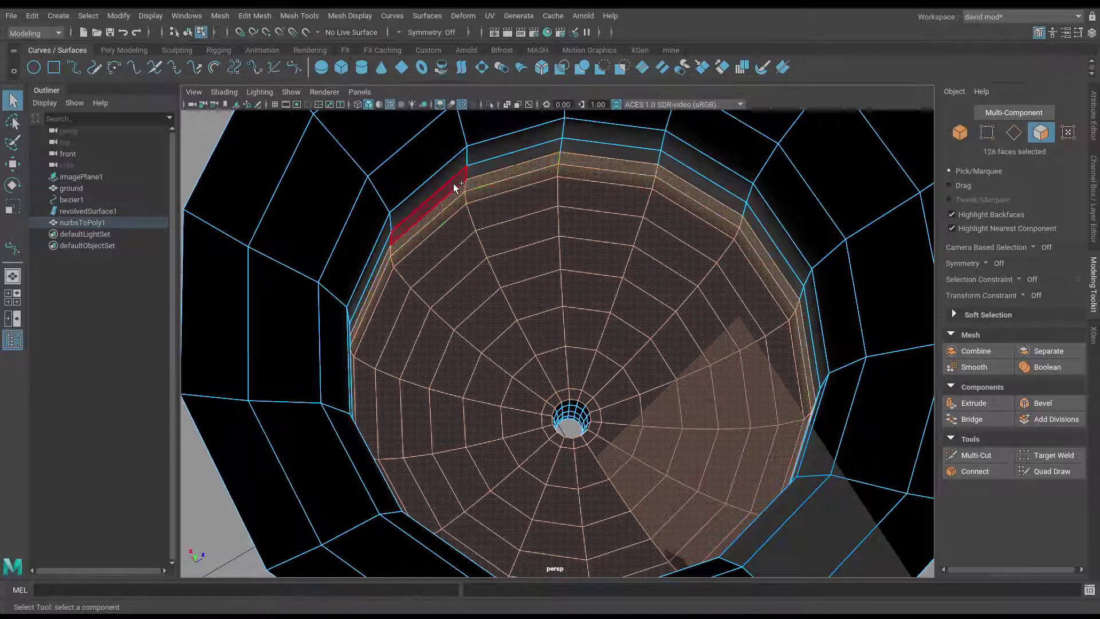
{"action": "double_click", "coordinate": [438, 174], "text": "shift"}
{"action": "double_click", "coordinate": [453, 160], "text": "shift"}
{"action": "double_click", "coordinate": [440, 155], "text": "shift"}
{"action": "scroll", "coordinate": [458, 155], "scroll_direction": "down", "scroll_amount": 5}
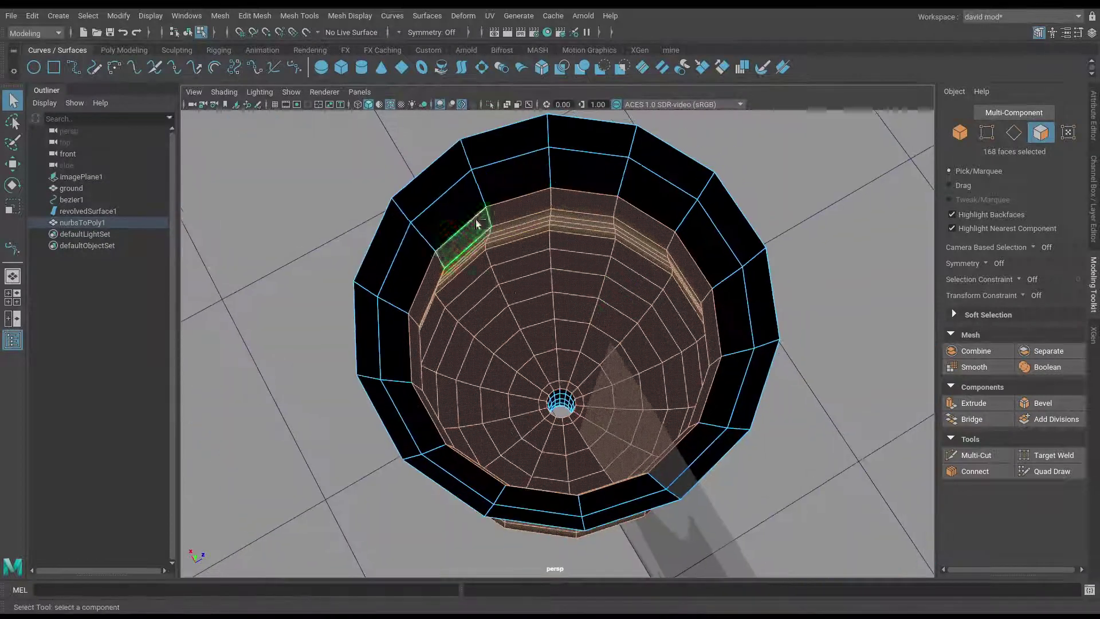
{"action": "double_click", "coordinate": [499, 154], "text": "shift"}
{"action": "left_click_drag", "start_coordinate": [499, 155], "coordinate": [486, 114], "text": "alt"}
{"action": "scroll", "coordinate": [422, 371], "scroll_direction": "down", "scroll_amount": 5}
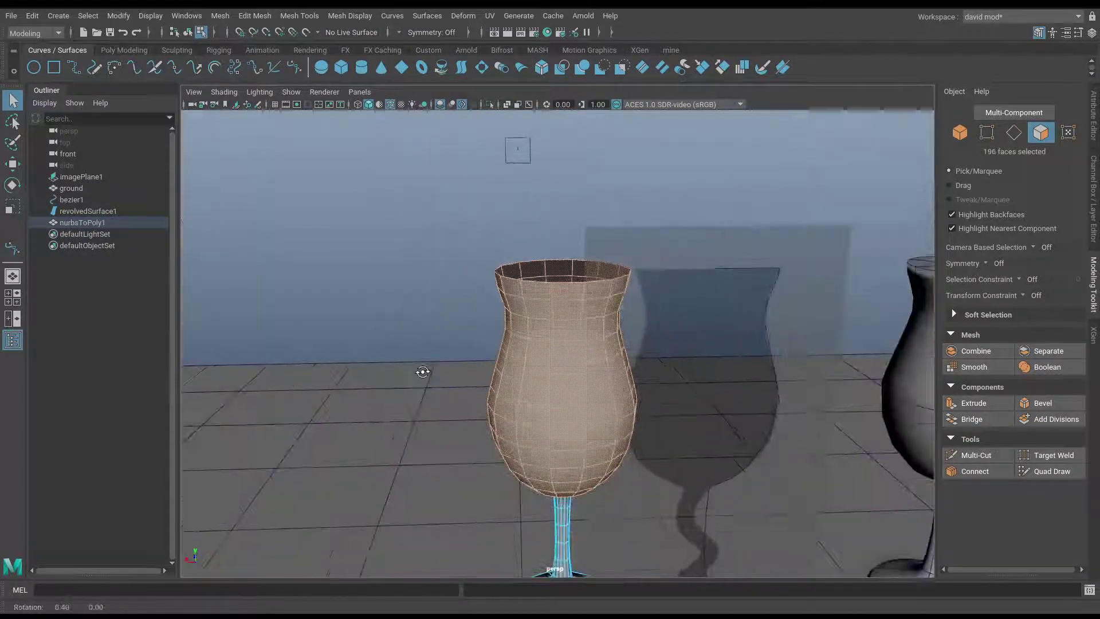
Duplicate the selected bowl faces as a separate mesh and expand the nurbsToPoly1 group.
{"action": "left_click_drag", "start_coordinate": [422, 371], "coordinate": [388, 373], "text": "alt"}
{"action": "scroll", "coordinate": [602, 385], "scroll_direction": "up", "scroll_amount": 4}
{"action": "left_click_drag", "start_coordinate": [602, 380], "coordinate": [622, 394], "text": "alt"}
{"action": "key", "text": "space"}
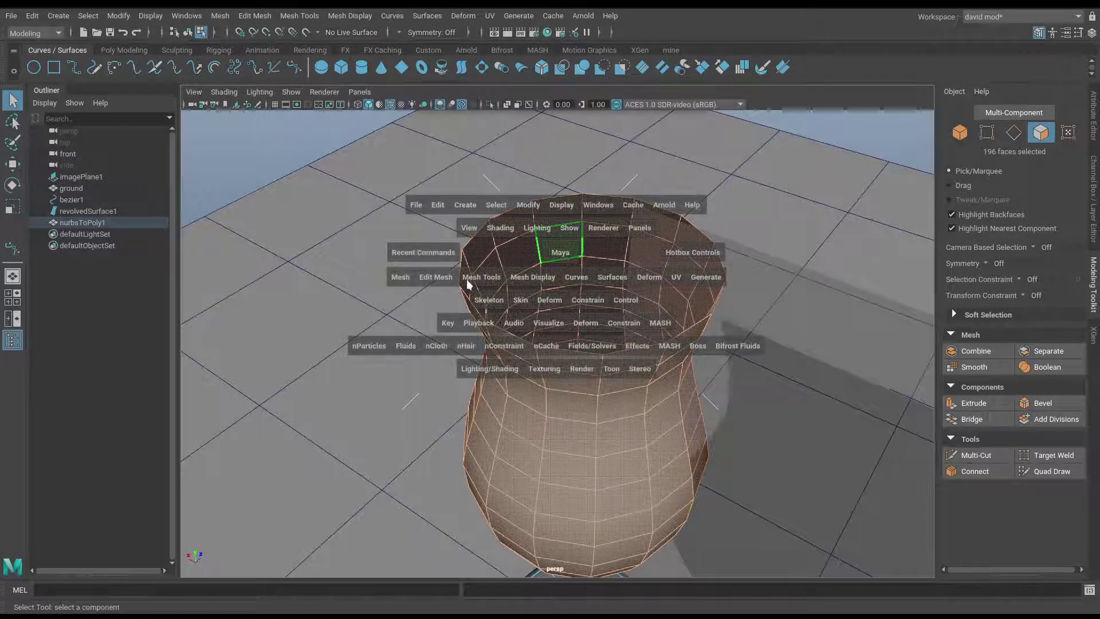
{"action": "mouse_move", "coordinate": [468, 284]}
{"action": "left_mouse_down"}
{"action": "mouse_move", "coordinate": [433, 283]}
{"action": "mouse_move", "coordinate": [468, 297]}
{"action": "left_mouse_up"}
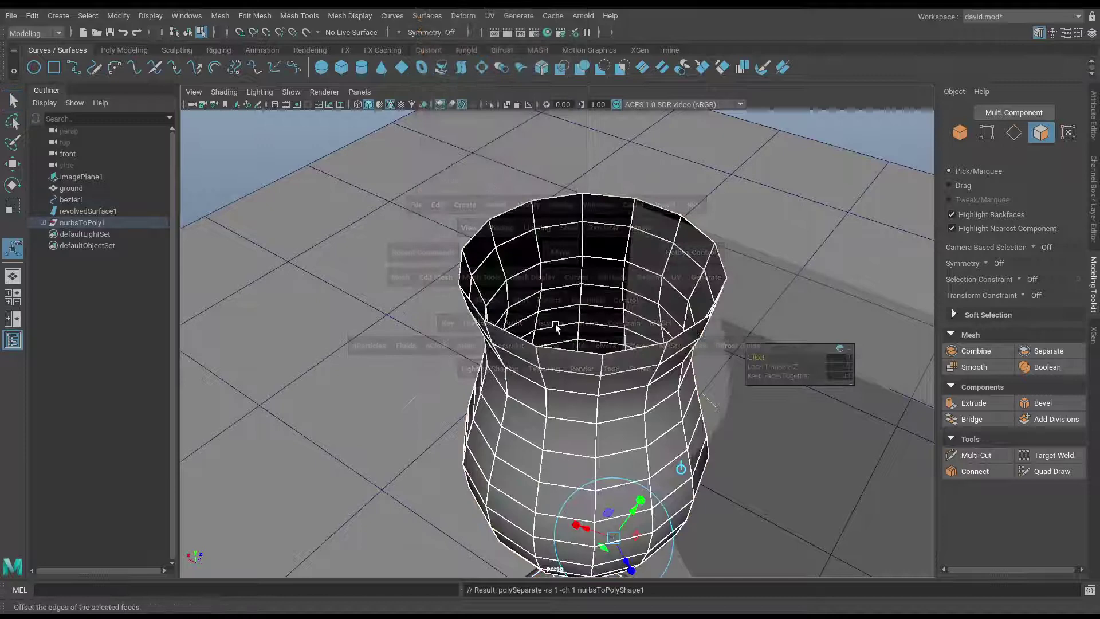
{"action": "left_click", "coordinate": [43, 222]}
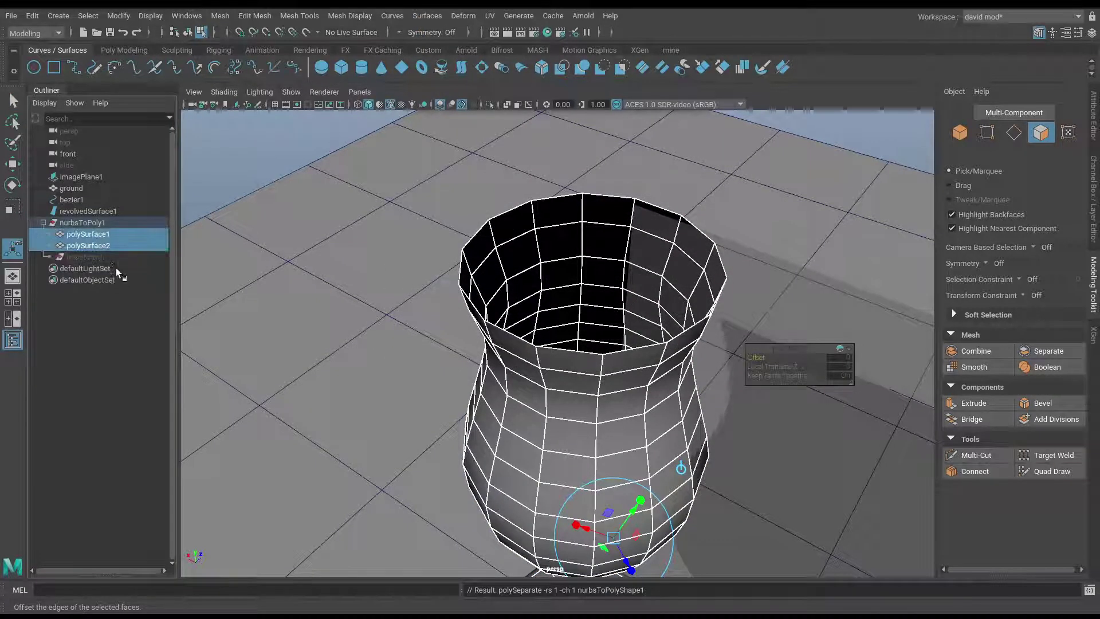
Centre the pivot of the duplicated bowl polySurface2 and scale it to 0.97 in X and Z and 0.98 in Y.
{"action": "left_click", "coordinate": [98, 246]}
{"action": "middle_click_drag", "start_coordinate": [368, 368], "coordinate": [467, 390], "text": "alt"}
{"action": "key", "text": "r"}
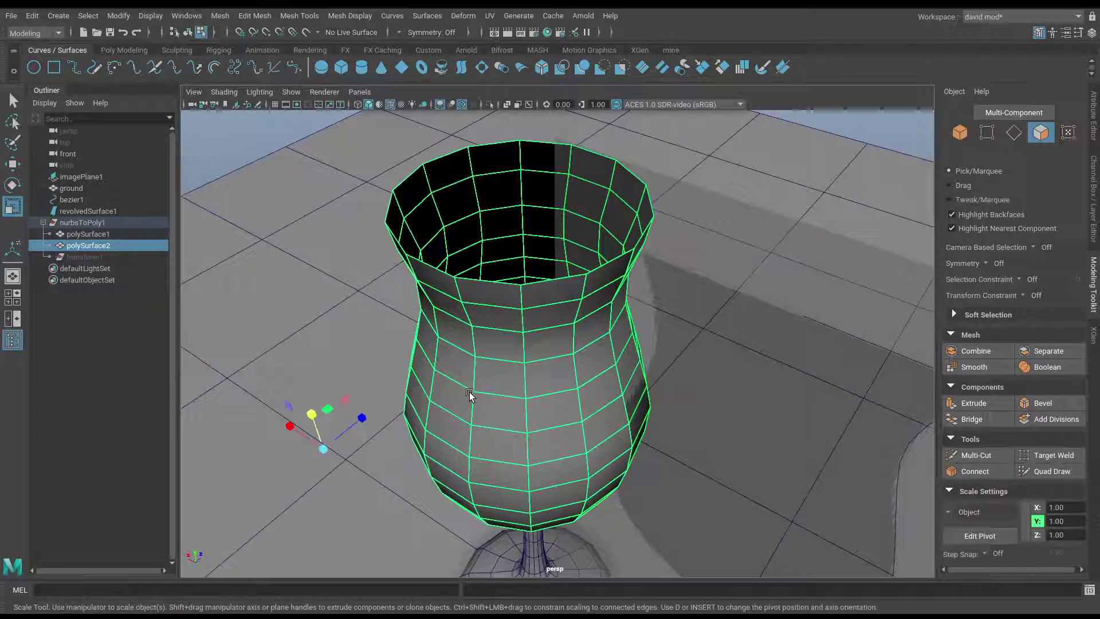
{"action": "key", "text": "space"}
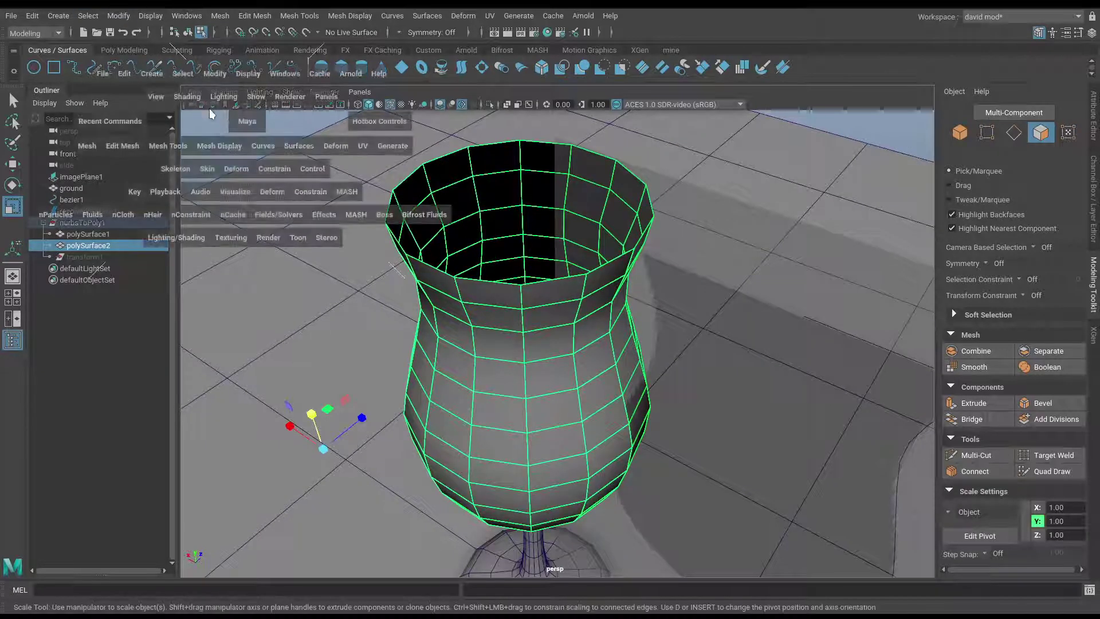
{"action": "left_click", "coordinate": [208, 85]}
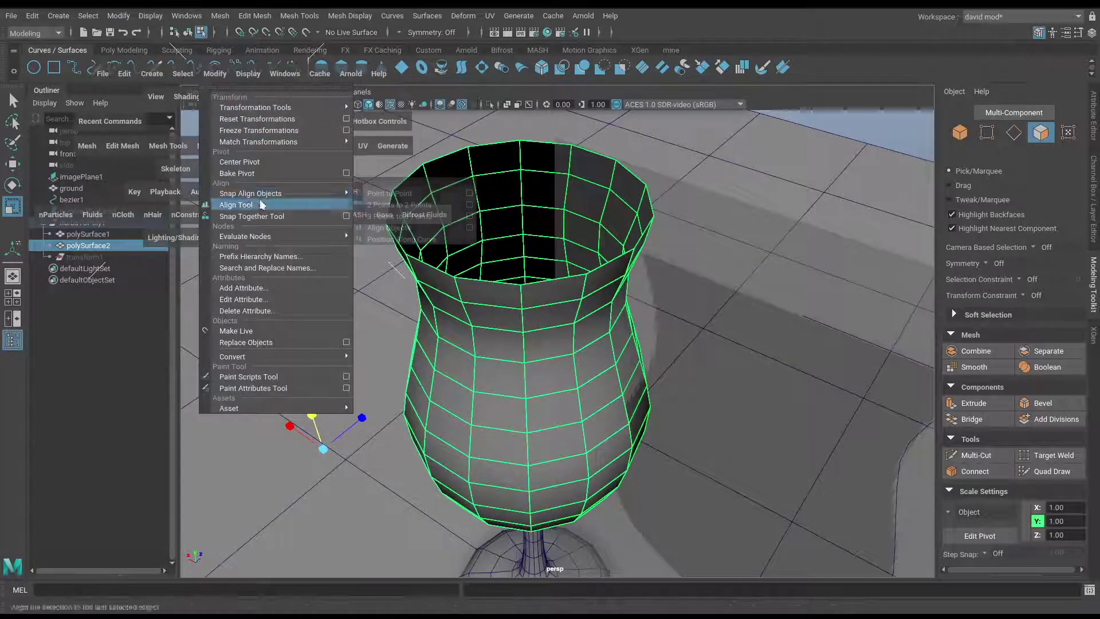
{"action": "left_click", "coordinate": [258, 162]}
{"action": "mouse_move", "coordinate": [539, 342]}
{"action": "left_mouse_down", "text": "alt"}
{"action": "mouse_move", "coordinate": [515, 332]}
{"action": "mouse_move", "coordinate": [528, 334]}
{"action": "left_mouse_up", "text": "alt"}
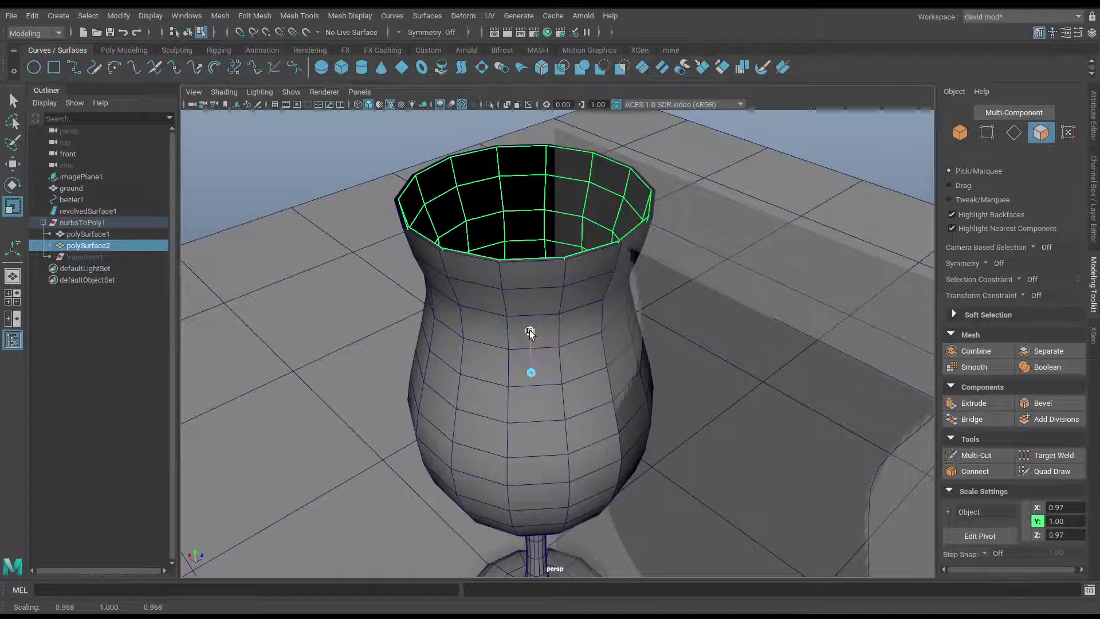
{"action": "left_click_drag", "start_coordinate": [528, 331], "coordinate": [528, 333]}
Examine the gap between the outer and inner bowl walls with X-ray shading and at the inner rim's edge loop.
{"action": "left_click", "coordinate": [223, 92]}
{"action": "left_click", "coordinate": [235, 209]}
{"action": "mouse_move", "coordinate": [353, 280]}
{"action": "left_mouse_down", "text": "alt"}
{"action": "mouse_move", "coordinate": [362, 238]}
{"action": "mouse_move", "coordinate": [428, 269]}
{"action": "left_mouse_up", "text": "alt"}
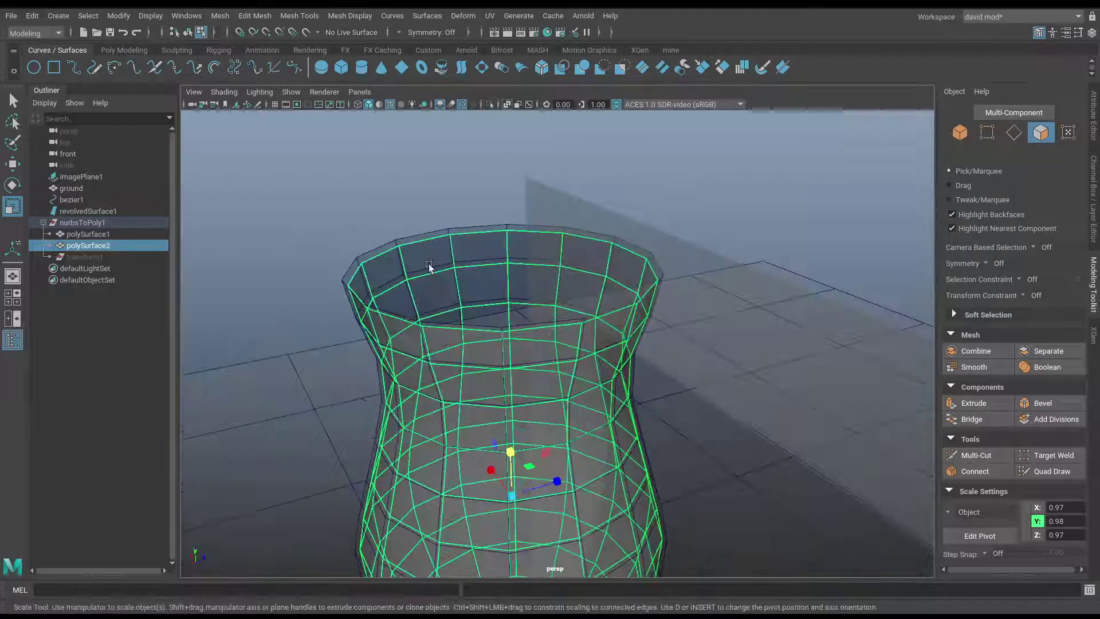
{"action": "key", "text": "F10"}
{"action": "double_click", "coordinate": [432, 243]}
{"action": "left_click_drag", "start_coordinate": [449, 314], "coordinate": [450, 299], "text": "alt"}
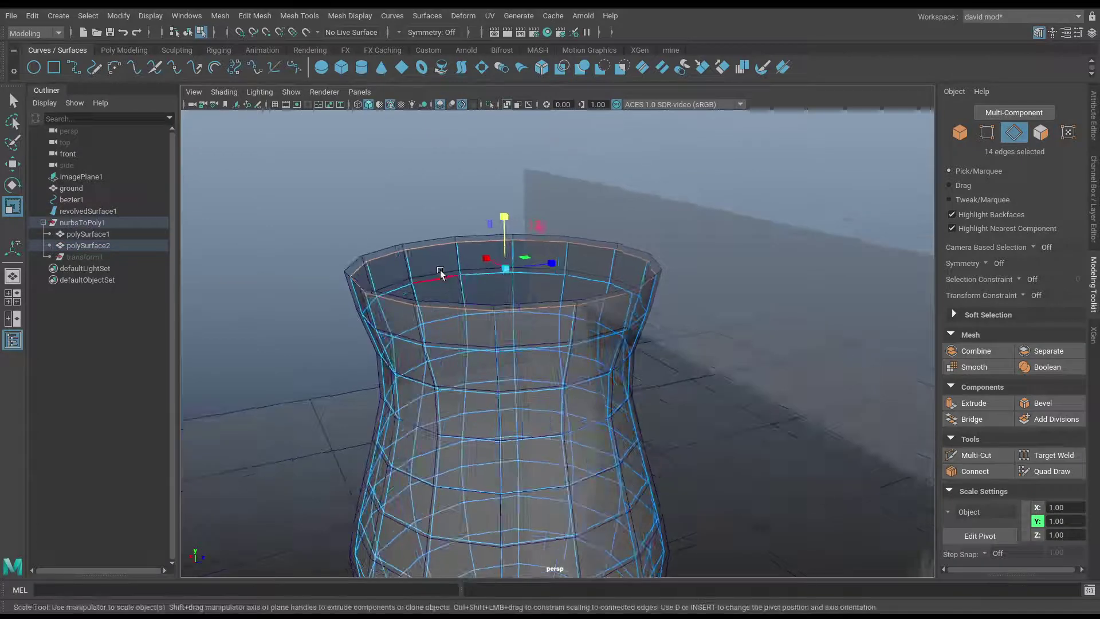
{"action": "left_click", "coordinate": [224, 92]}
{"action": "left_click", "coordinate": [252, 189]}
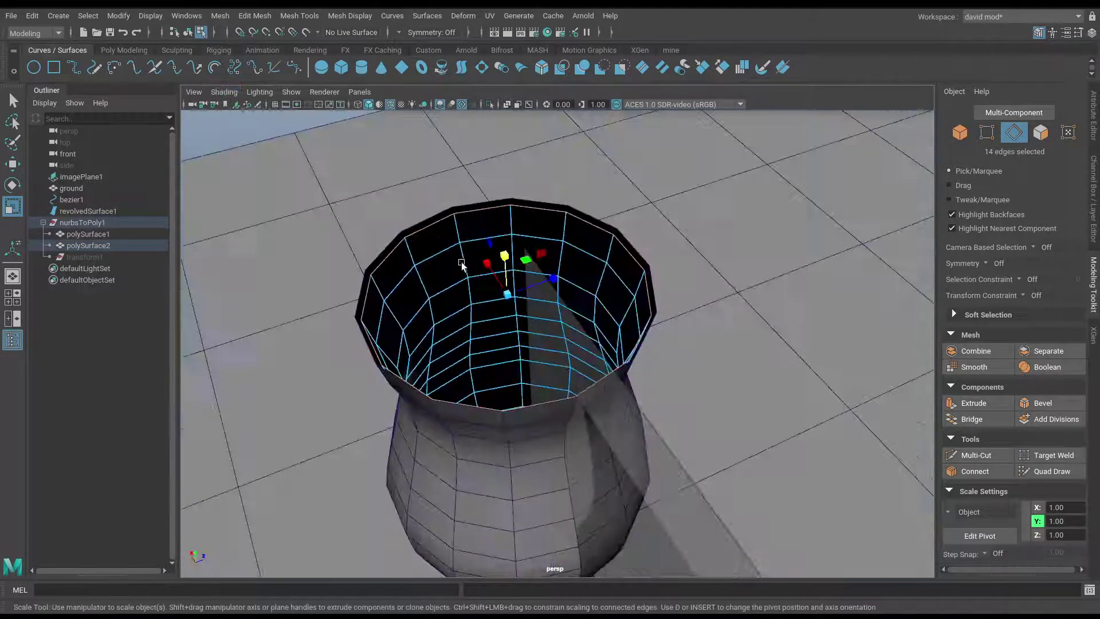
{"action": "key", "text": "7"}
{"action": "key", "text": "7"}
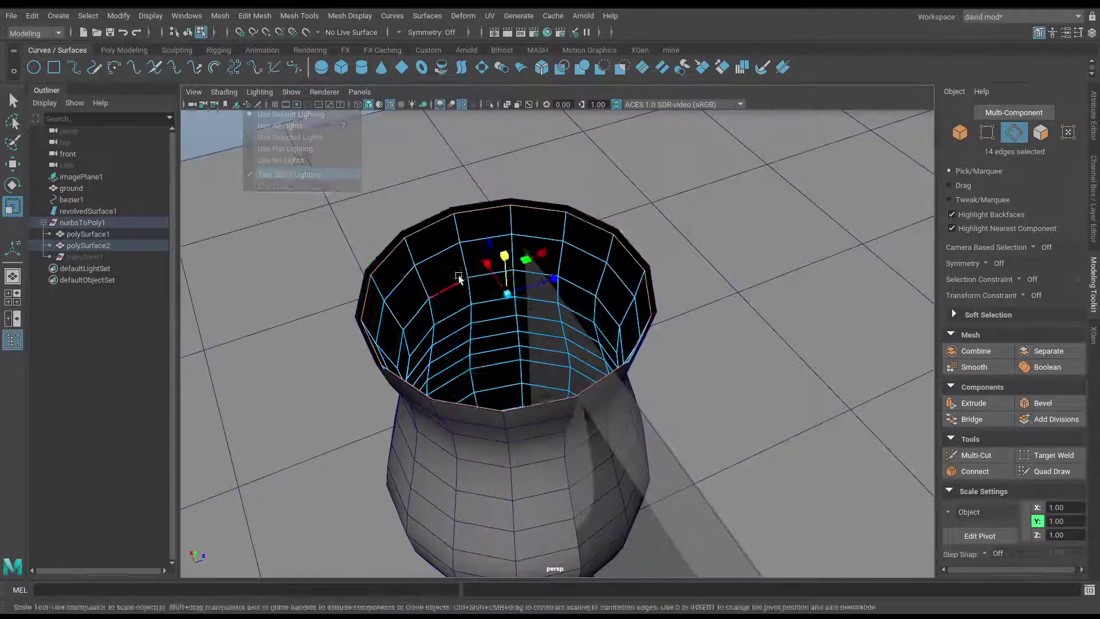
Combine the outer glass and the inner bowl into one mesh and delete its construction history.
{"action": "middle_click_drag", "start_coordinate": [459, 278], "coordinate": [492, 320], "text": "alt"}
{"action": "key", "text": "F8"}
{"action": "left_click", "coordinate": [399, 261], "text": "shift"}
{"action": "key", "text": "space"}
{"action": "left_click", "coordinate": [242, 286]}
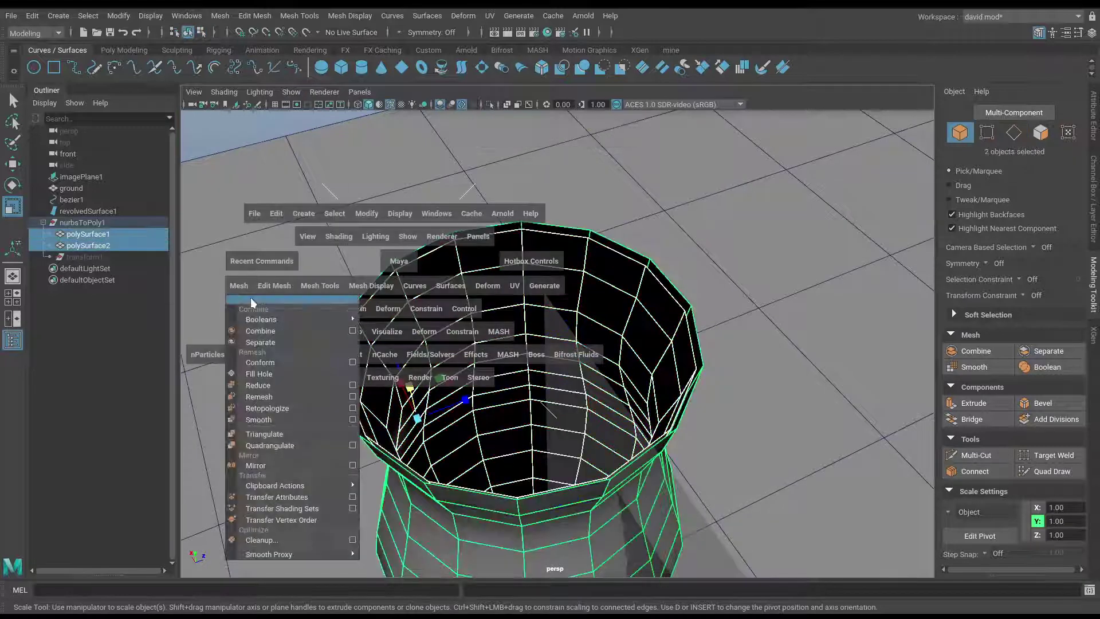
{"action": "left_click_drag", "start_coordinate": [249, 298], "coordinate": [266, 330]}
{"action": "key", "text": "space"}
{"action": "left_click", "coordinate": [327, 236]}
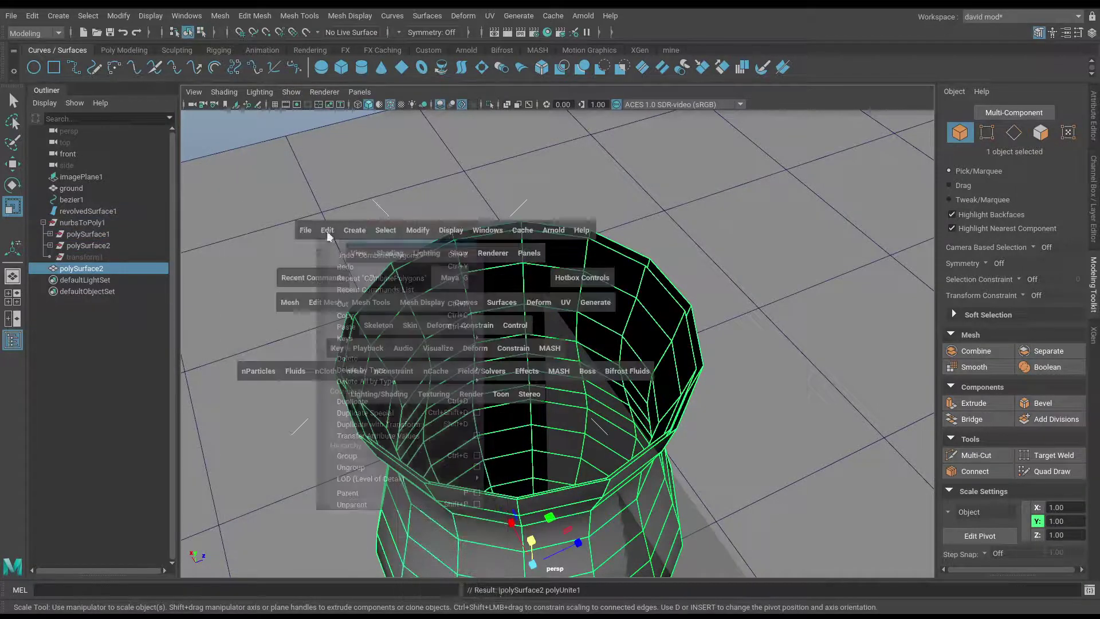
{"action": "mouse_move", "coordinate": [373, 370]}
{"action": "left_click", "coordinate": [513, 373]}
{"action": "left_click_drag", "start_coordinate": [516, 344], "coordinate": [466, 294], "text": "alt"}
Select the inner and outer rim vertices in the front view and scale them flat in Y to one common height.
{"action": "key", "text": "space"}
{"action": "key", "text": "space"}
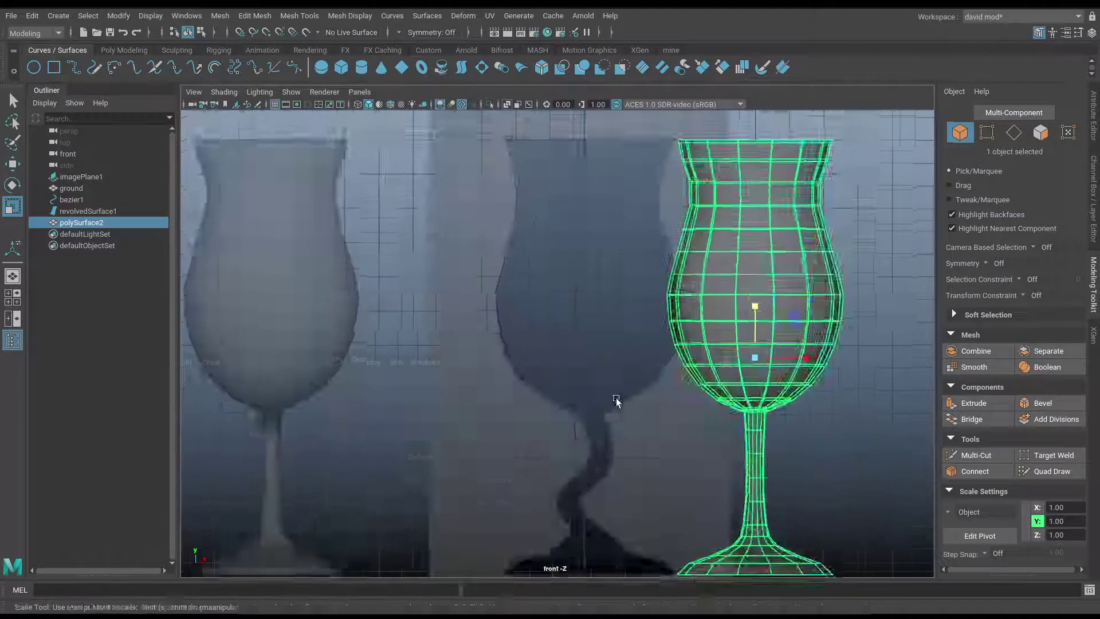
{"action": "scroll", "coordinate": [616, 399], "scroll_direction": "up", "scroll_amount": 4}
{"action": "middle_click_drag", "start_coordinate": [802, 269], "coordinate": [559, 459], "text": "alt"}
{"action": "key", "text": "F9"}
{"action": "left_click_drag", "start_coordinate": [315, 287], "coordinate": [700, 351]}
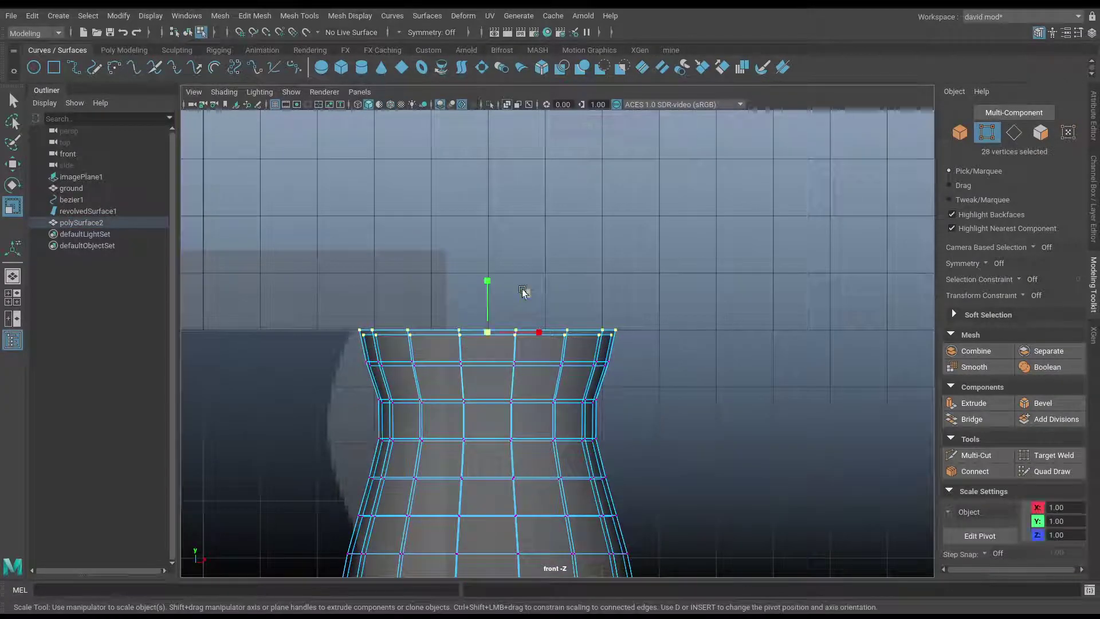
{"action": "left_click_drag", "start_coordinate": [487, 281], "coordinate": [500, 433]}
{"action": "middle_click_drag", "start_coordinate": [500, 432], "coordinate": [498, 345]}
{"action": "key", "text": "space"}
{"action": "key", "text": "space"}
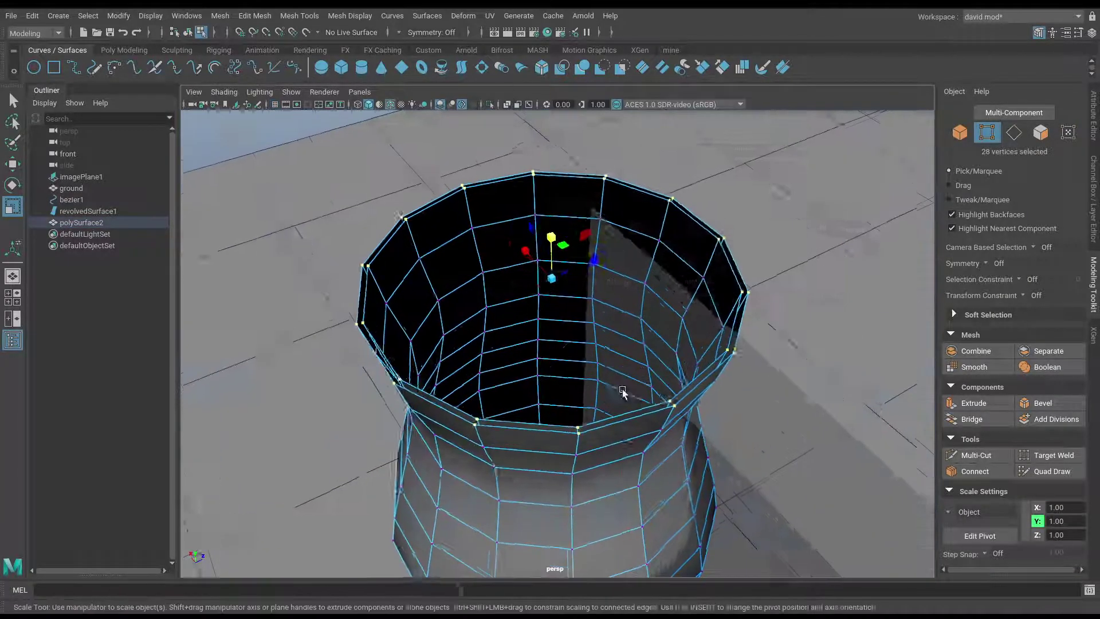
Separate the combined glass into its outer and inner shells and select the inner bowl shell.
{"action": "key", "text": "F10"}
{"action": "left_click_drag", "start_coordinate": [493, 424], "coordinate": [477, 416], "text": "alt"}
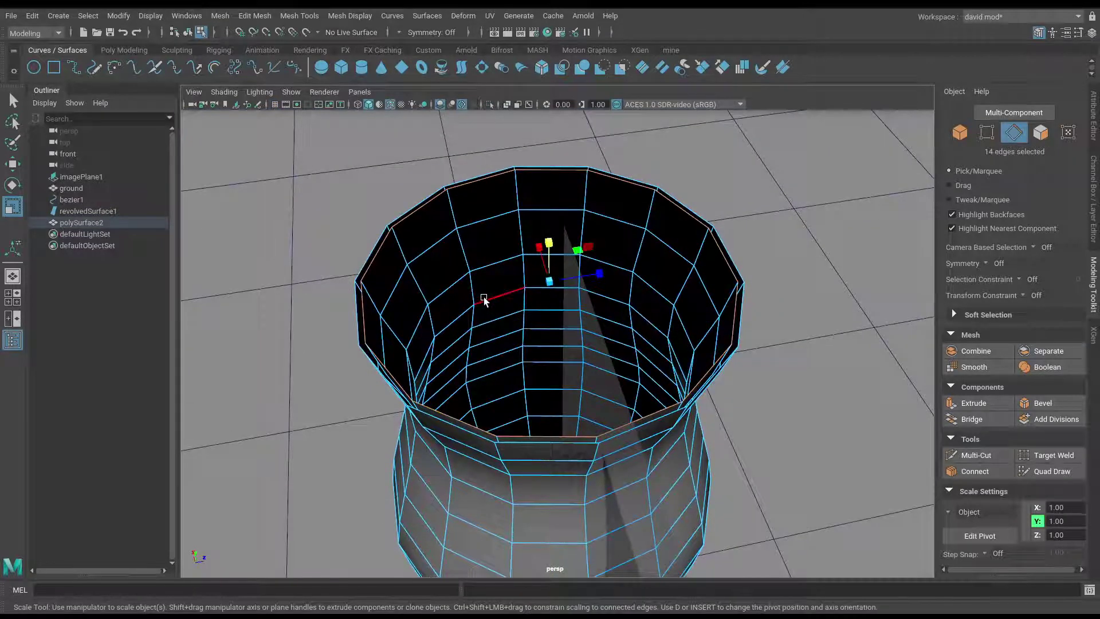
{"action": "key", "text": "F8"}
{"action": "key", "text": "space"}
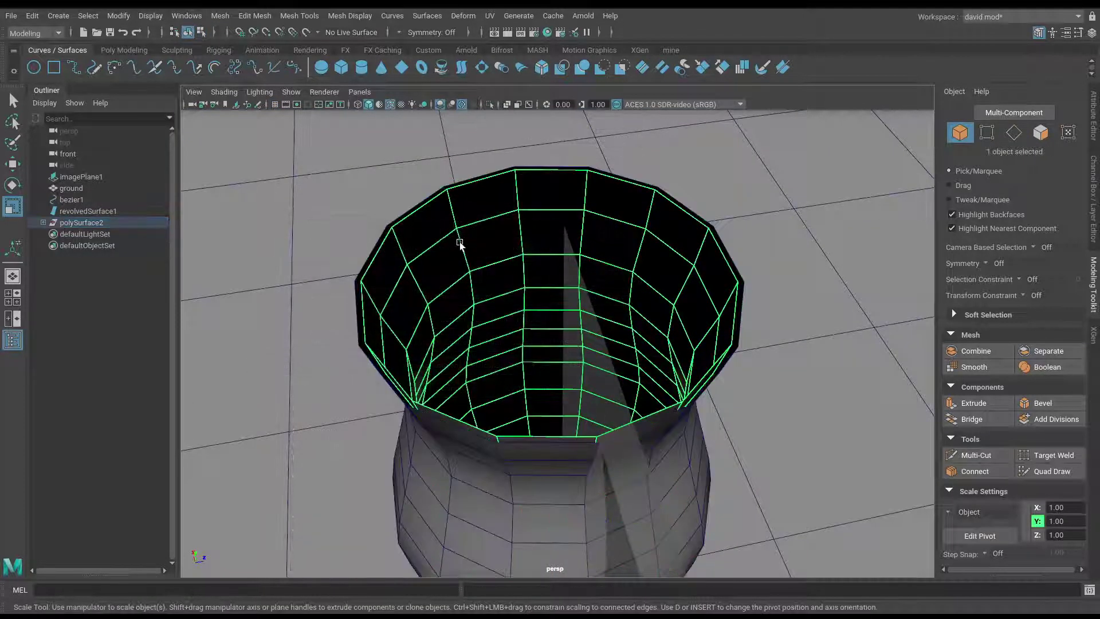
Reverse the normals of the selected inner bowl shell.
{"action": "key", "text": "space"}
{"action": "left_click", "coordinate": [386, 267]}
{"action": "left_click", "coordinate": [424, 268]}
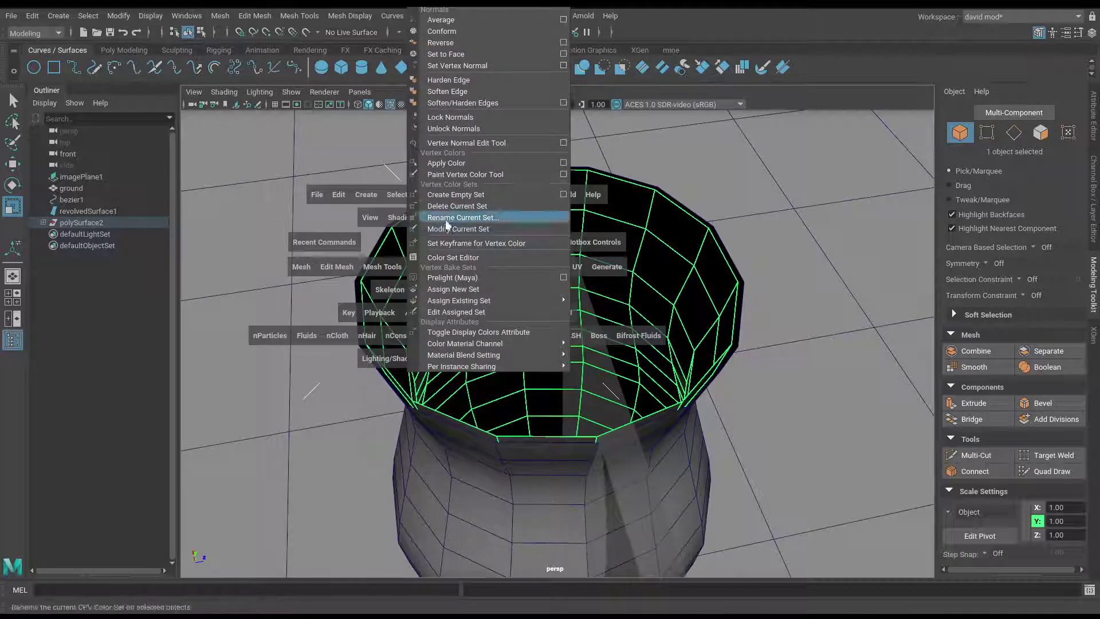
{"action": "left_click", "coordinate": [484, 44]}
{"action": "left_click", "coordinate": [595, 146]}
{"action": "left_click_drag", "start_coordinate": [600, 224], "coordinate": [590, 231], "text": "alt"}
Combine the outer and inner shells into one mesh and bridge their rim border edges.
{"action": "left_click", "coordinate": [394, 262]}
{"action": "left_click", "coordinate": [373, 239], "text": "shift"}
{"action": "key", "text": "space"}
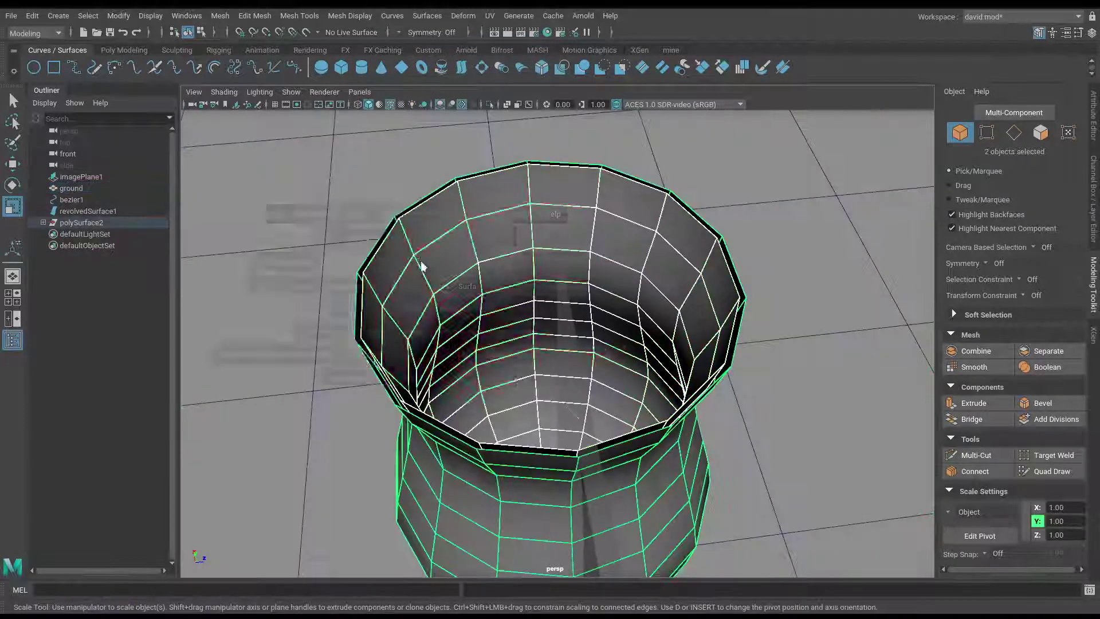
{"action": "left_click", "coordinate": [264, 285]}
{"action": "left_click", "coordinate": [305, 331]}
{"action": "right_click_drag", "start_coordinate": [430, 239], "coordinate": [426, 213]}
{"action": "left_click", "coordinate": [972, 419]}
Display the glass reference image plane and compare it with the models in the front view.
{"action": "left_click_drag", "start_coordinate": [590, 401], "coordinate": [407, 344], "text": "alt"}
{"action": "scroll", "coordinate": [436, 372], "scroll_direction": "down", "scroll_amount": 5}
{"action": "left_click", "coordinate": [98, 177]}
{"action": "key", "text": "ctrl+h"}
{"action": "left_click_drag", "start_coordinate": [644, 262], "coordinate": [548, 338], "text": "alt"}
{"action": "scroll", "coordinate": [622, 281], "scroll_direction": "up", "scroll_amount": 3}
{"action": "scroll", "coordinate": [749, 266], "scroll_direction": "down", "scroll_amount": 5}
{"action": "left_click", "coordinate": [547, 335]}
{"action": "left_click_drag", "start_coordinate": [594, 381], "coordinate": [590, 256], "text": "alt"}
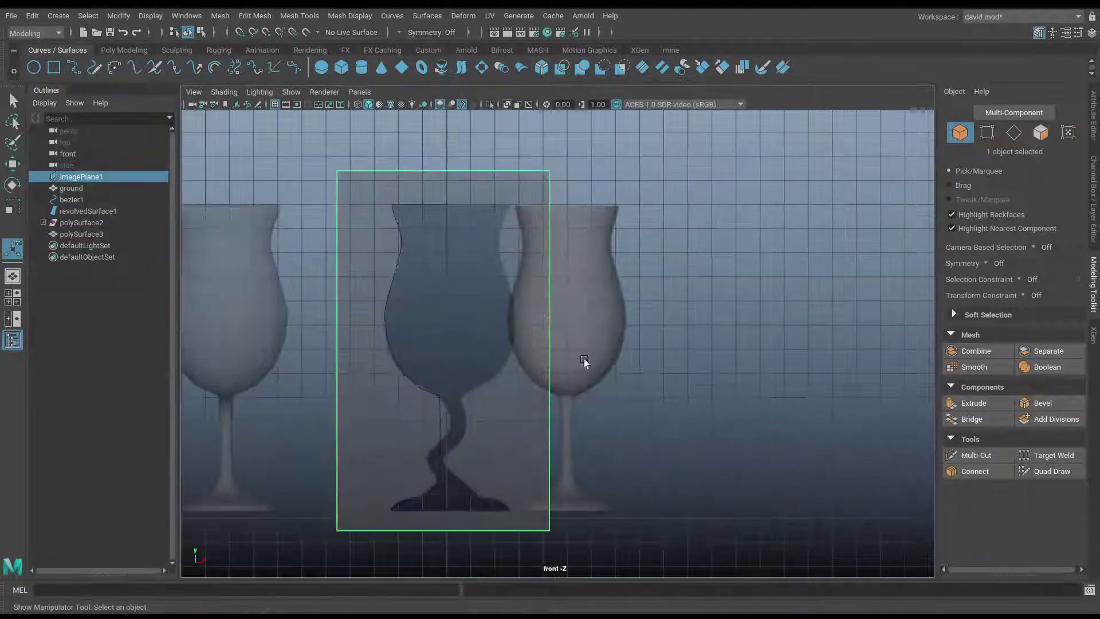
Delete the original revolved surface and the bezier profile curve.
{"action": "left_click", "coordinate": [272, 361]}
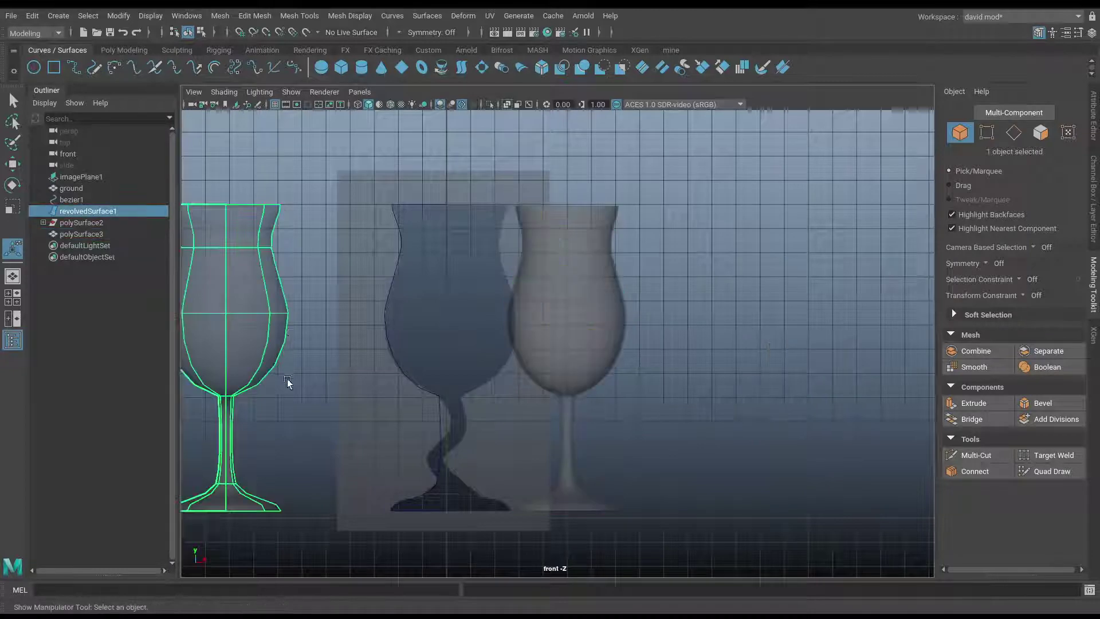
{"action": "key", "text": "Delete"}
{"action": "left_click", "coordinate": [84, 200]}
{"action": "key", "text": "Delete"}
Move the polygon glass in X in the front view until it lines up with the reference silhouette.
{"action": "left_click", "coordinate": [618, 351]}
{"action": "key", "text": "w"}
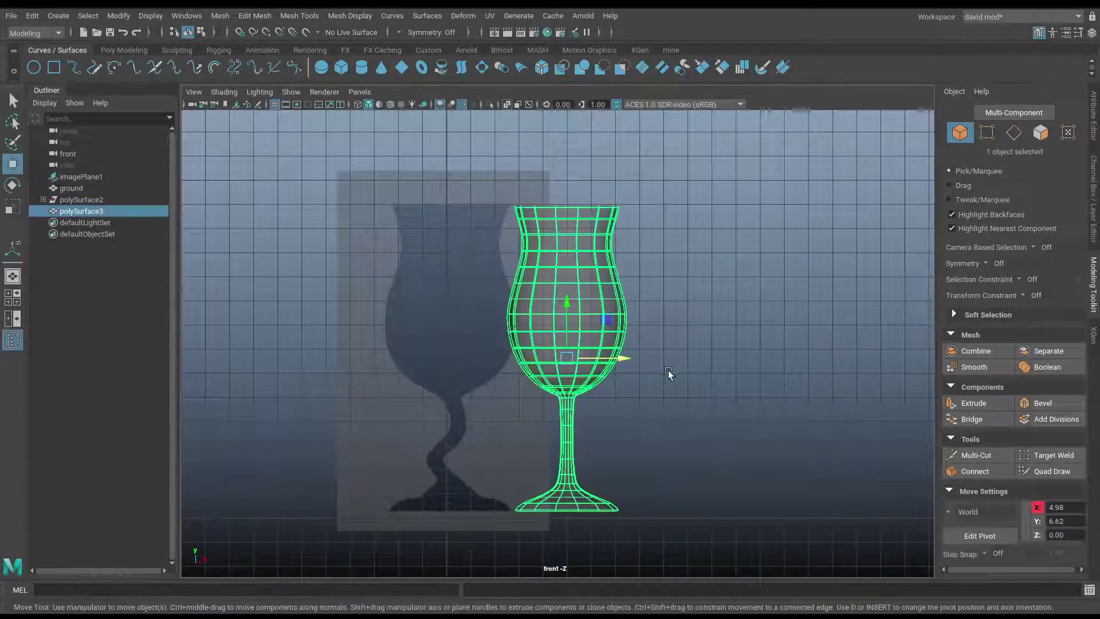
{"action": "left_click_drag", "start_coordinate": [618, 360], "coordinate": [507, 369]}
{"action": "scroll", "coordinate": [668, 402], "scroll_direction": "up", "scroll_amount": 2}
{"action": "scroll", "coordinate": [667, 400], "scroll_direction": "up", "scroll_amount": 2}
{"action": "middle_click_drag", "start_coordinate": [438, 354], "coordinate": [524, 334], "text": "alt"}
With soft selection on, scale the edges around the bowl's belly and lower bowl in X and Z to match the reference outline.
{"action": "key", "text": "F10"}
{"action": "left_click_drag", "start_coordinate": [353, 261], "coordinate": [596, 276]}
{"action": "key", "text": "b"}
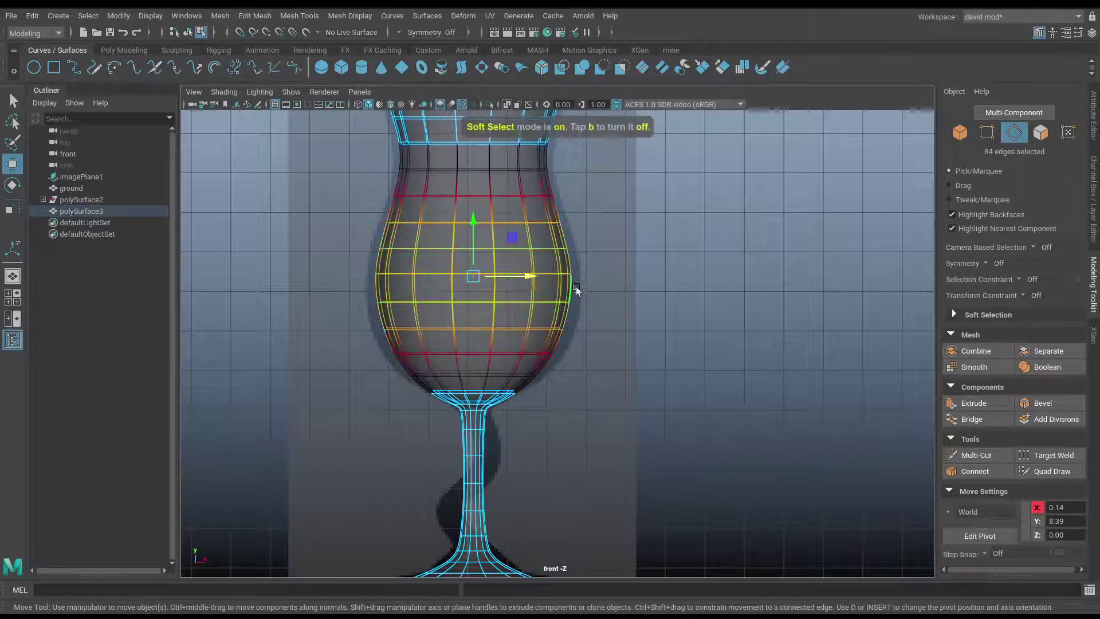
{"action": "key", "text": "r"}
{"action": "left_click_drag", "start_coordinate": [473, 224], "coordinate": [480, 222]}
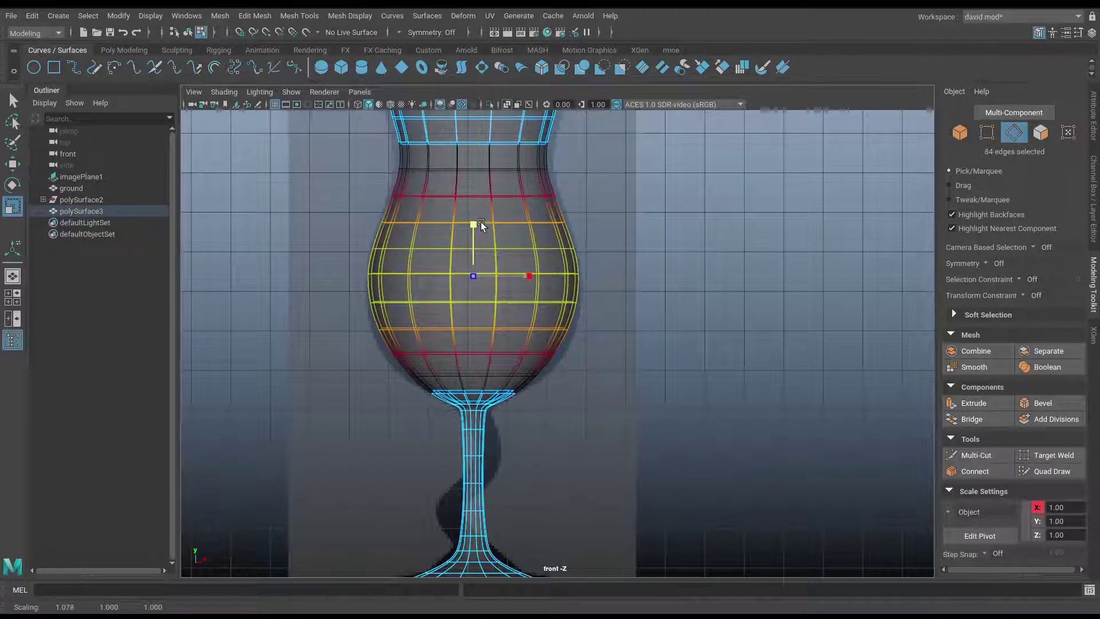
{"action": "left_click_drag", "start_coordinate": [367, 320], "coordinate": [618, 344]}
{"action": "left_click_drag", "start_coordinate": [474, 280], "coordinate": [472, 277], "text": "ctrl"}
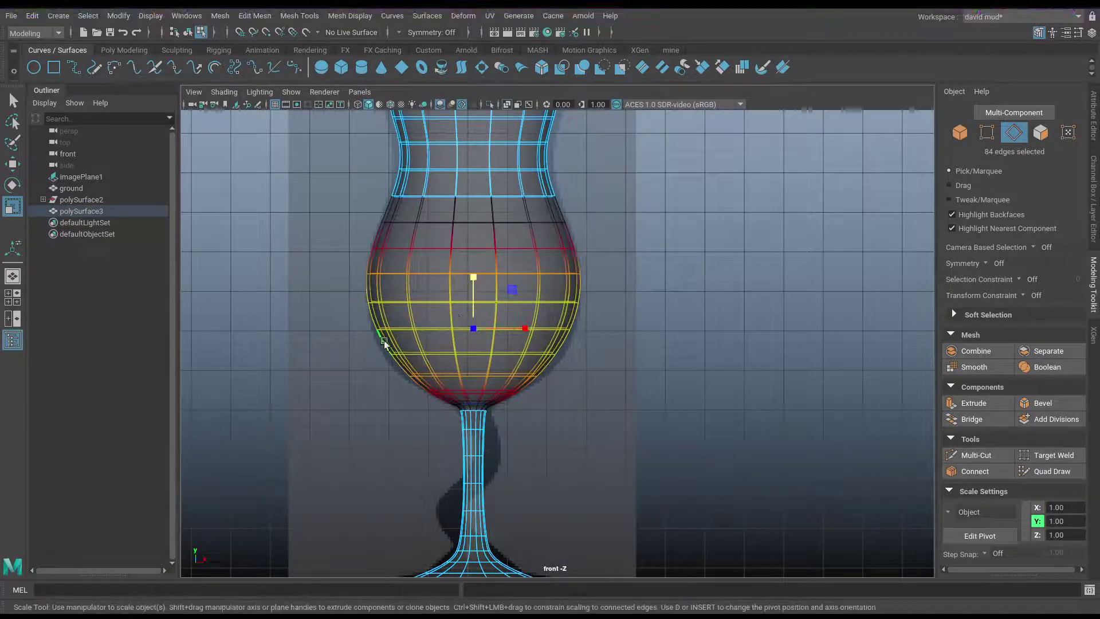
{"action": "left_click_drag", "start_coordinate": [380, 333], "coordinate": [590, 365]}
{"action": "middle_click_drag", "start_coordinate": [490, 287], "coordinate": [523, 396], "text": "alt"}
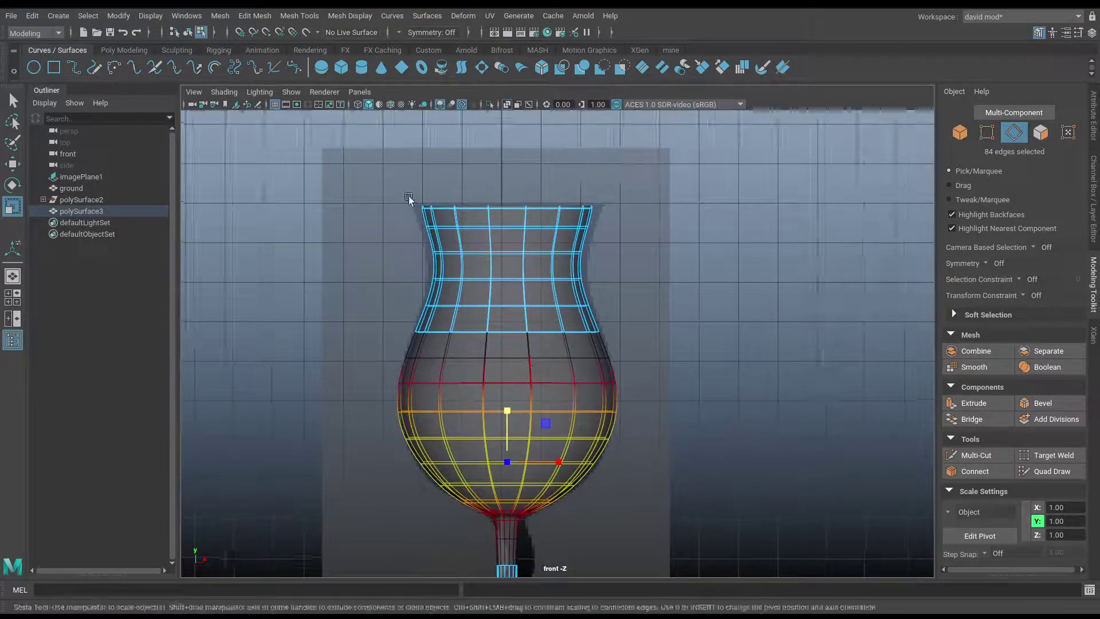
Scale the rim and neck edges of the bowl in X and Z with soft selection to fit the reference outline.
{"action": "left_click_drag", "start_coordinate": [408, 196], "coordinate": [618, 220]}
{"action": "left_click_drag", "start_coordinate": [507, 164], "coordinate": [506, 159], "text": "ctrl"}
{"action": "left_click_drag", "start_coordinate": [411, 273], "coordinate": [686, 287]}
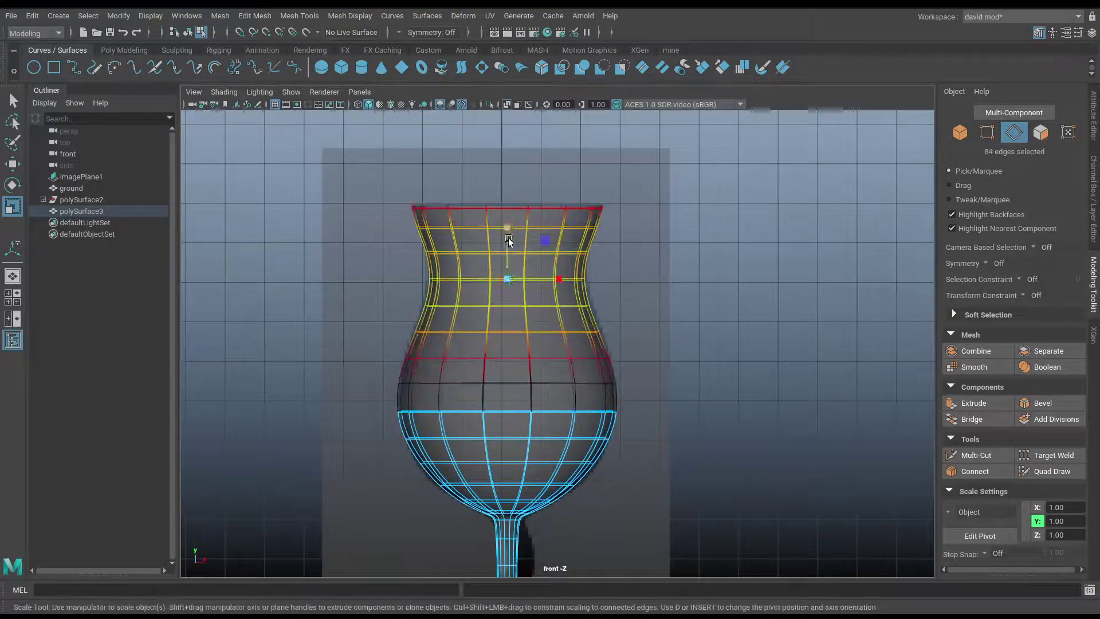
{"action": "left_click_drag", "start_coordinate": [508, 227], "coordinate": [507, 221], "text": "ctrl"}
Turn off soft selection and move the upper stem edges in X towards the reference's curved stem.
{"action": "middle_click_drag", "start_coordinate": [636, 481], "coordinate": [642, 226], "text": "alt"}
{"action": "right_click_drag", "start_coordinate": [641, 401], "coordinate": [723, 454], "text": "alt"}
{"action": "left_click_drag", "start_coordinate": [456, 290], "coordinate": [624, 325]}
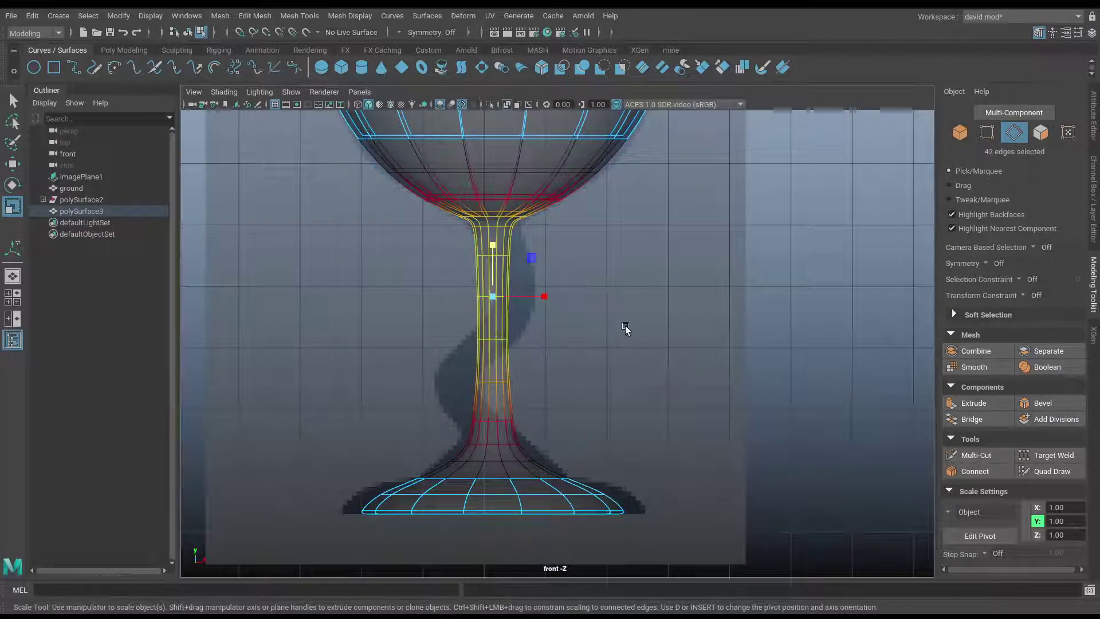
{"action": "key", "text": "b"}
{"action": "key", "text": "w"}
{"action": "left_click_drag", "start_coordinate": [548, 297], "coordinate": [567, 298]}
Delete the edge loop in the lower stem and shift the remaining lower and middle stem edges in X along the reference curve.
{"action": "left_click_drag", "start_coordinate": [441, 359], "coordinate": [529, 385]}
{"action": "double_click", "coordinate": [465, 420]}
{"action": "right_click_drag", "start_coordinate": [466, 421], "coordinate": [424, 427], "text": "shift"}
{"action": "left_click_drag", "start_coordinate": [426, 372], "coordinate": [518, 405]}
{"action": "left_click_drag", "start_coordinate": [534, 391], "coordinate": [525, 392]}
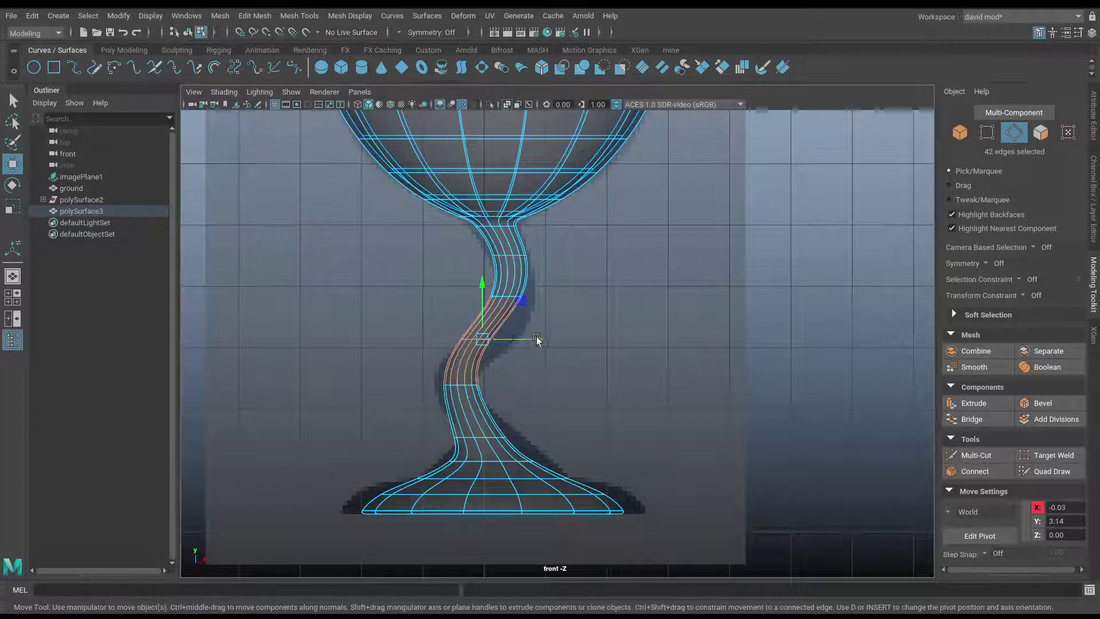
{"action": "left_click_drag", "start_coordinate": [536, 337], "coordinate": [544, 338]}
Shift the vertex rows at the stem's lower bend, middle and base sideways in X to refine the curve.
{"action": "key", "text": "F9"}
{"action": "left_click_drag", "start_coordinate": [428, 366], "coordinate": [548, 418]}
{"action": "left_click_drag", "start_coordinate": [518, 383], "coordinate": [506, 382]}
{"action": "left_click_drag", "start_coordinate": [449, 327], "coordinate": [512, 354]}
{"action": "left_click_drag", "start_coordinate": [535, 339], "coordinate": [537, 339]}
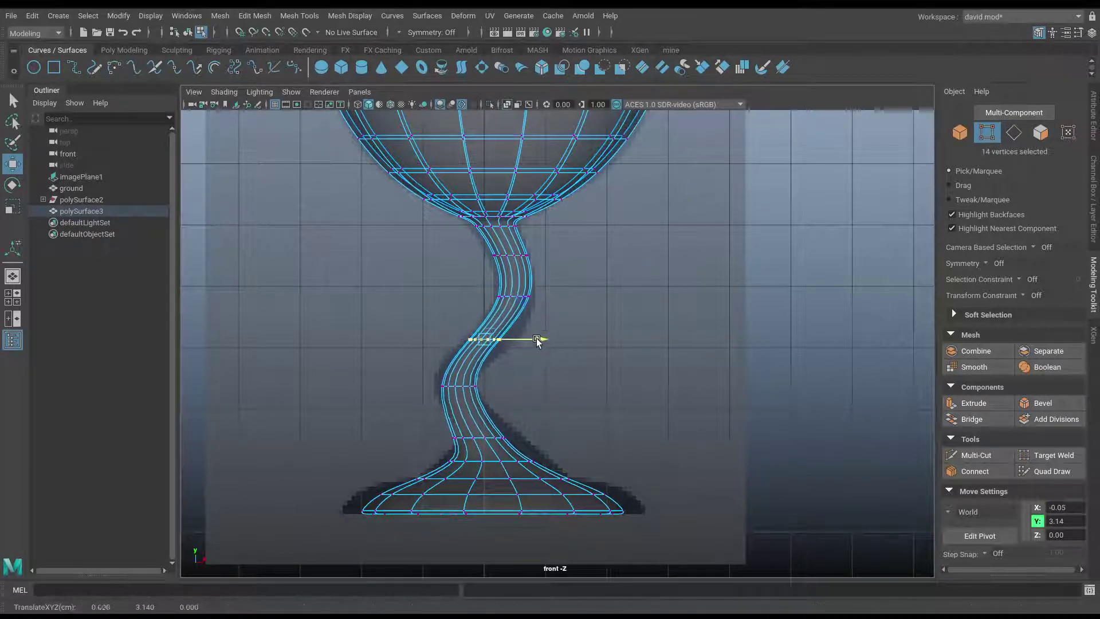
{"action": "left_click_drag", "start_coordinate": [439, 424], "coordinate": [529, 452]}
{"action": "left_click_drag", "start_coordinate": [537, 443], "coordinate": [542, 441]}
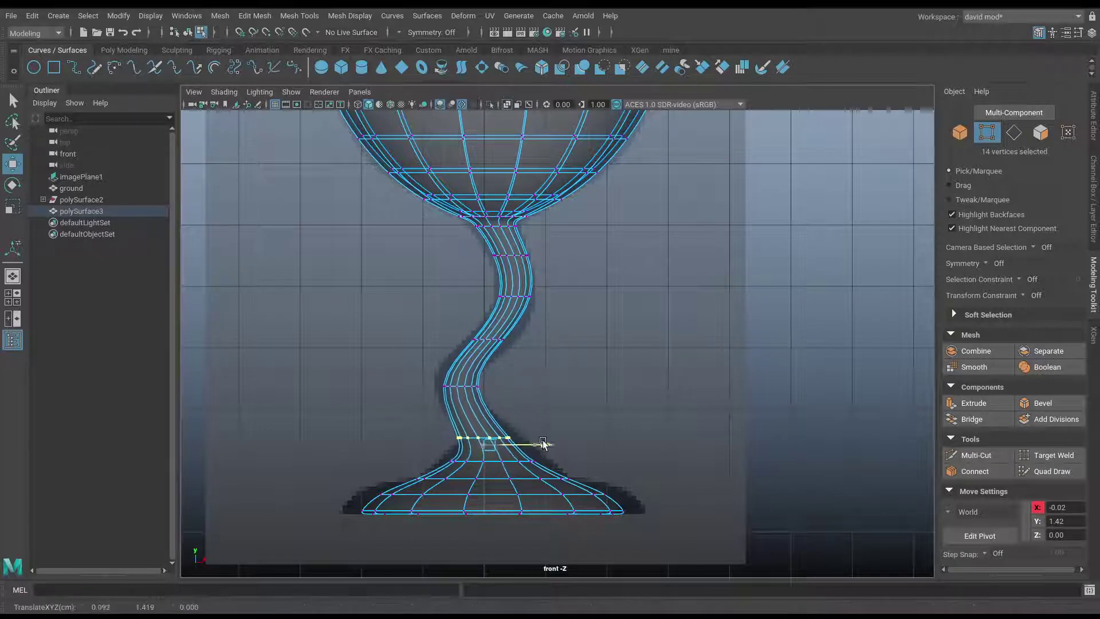
Scale the stem-base and foot vertex rows to the reference width and adjust the height of the foot's upper row.
{"action": "key", "text": "r"}
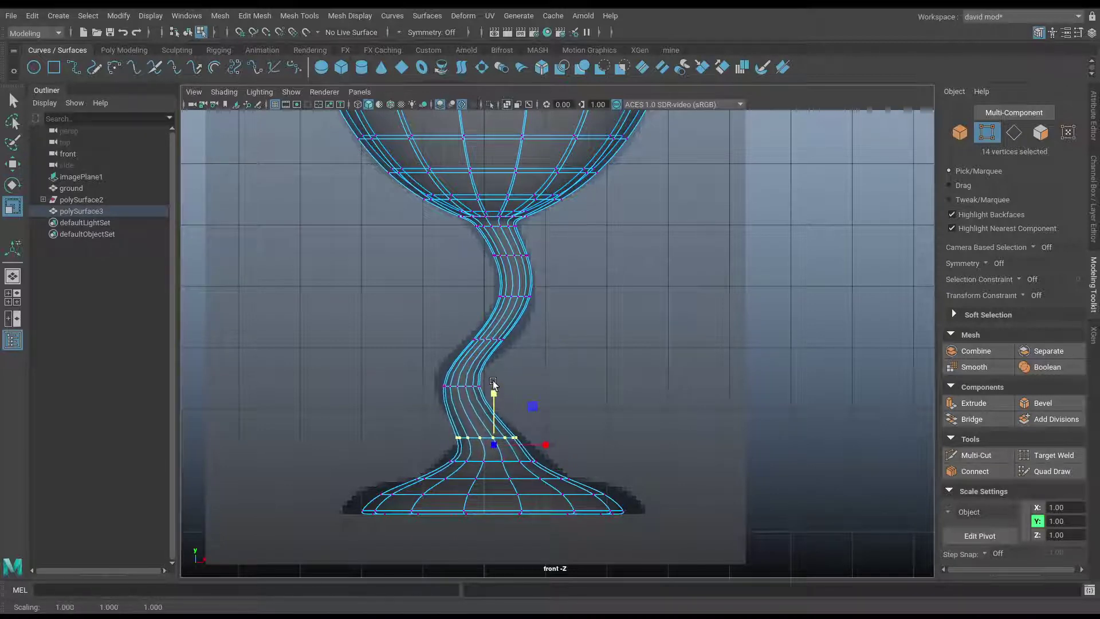
{"action": "left_click_drag", "start_coordinate": [583, 474], "coordinate": [583, 475]}
{"action": "left_click", "coordinate": [492, 413]}
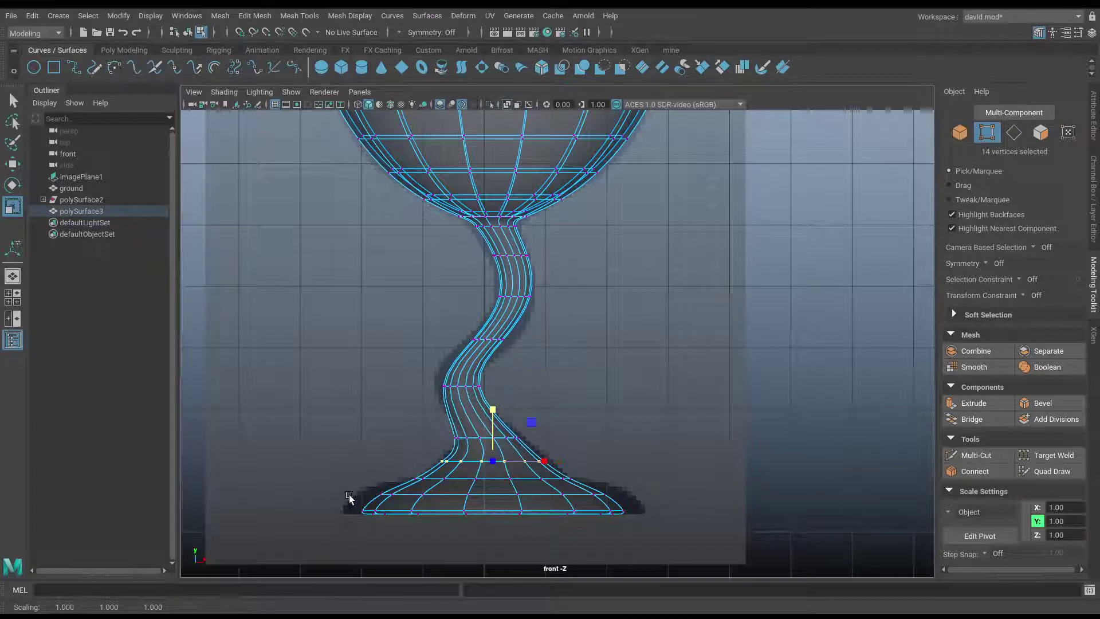
{"action": "left_click_drag", "start_coordinate": [349, 497], "coordinate": [651, 524]}
{"action": "left_click_drag", "start_coordinate": [492, 461], "coordinate": [496, 435]}
{"action": "key", "text": "w"}
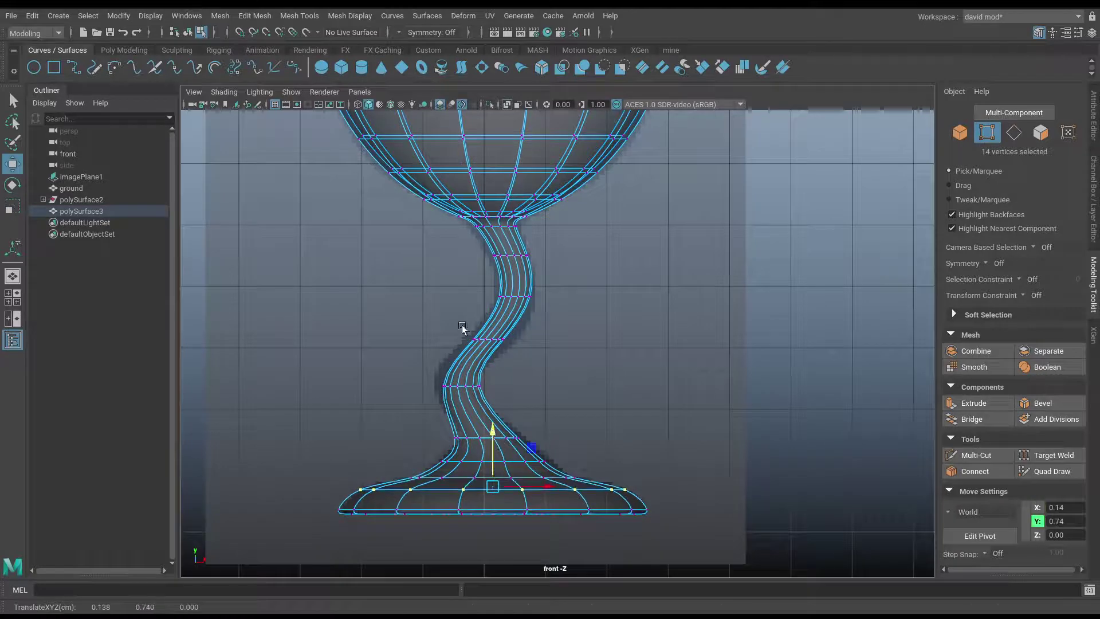
Scale the vertex rows at the stem's middle, lower bend and upper bend in X and Z to match the reference thickness.
{"action": "left_click_drag", "start_coordinate": [462, 328], "coordinate": [515, 350]}
{"action": "key", "text": "r"}
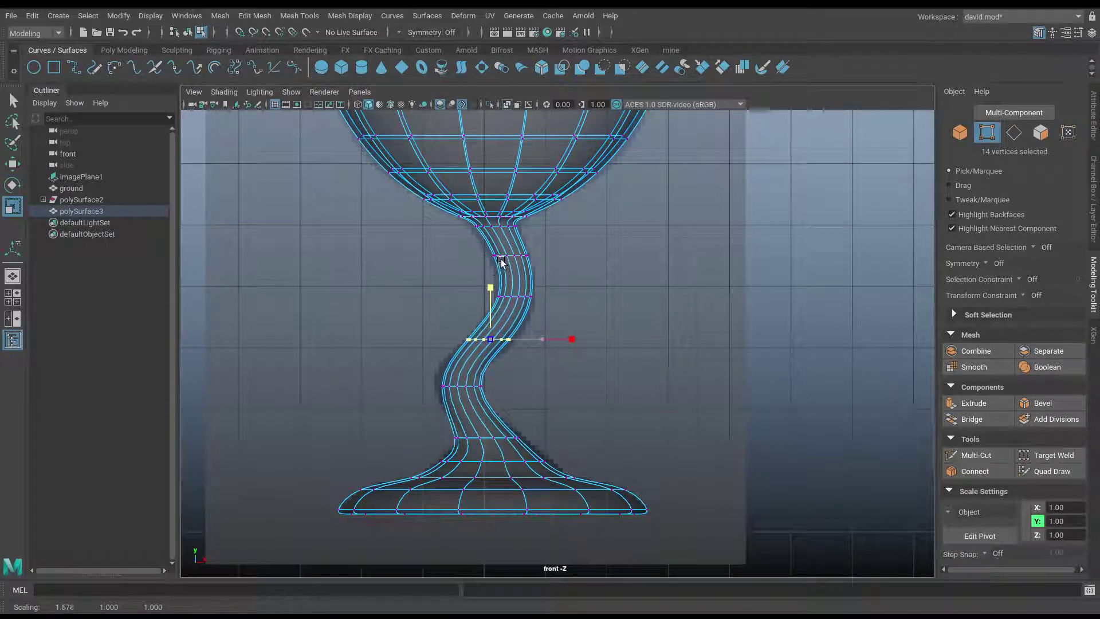
{"action": "left_click_drag", "start_coordinate": [418, 379], "coordinate": [497, 396]}
{"action": "left_click_drag", "start_coordinate": [448, 334], "coordinate": [448, 340], "text": "ctrl"}
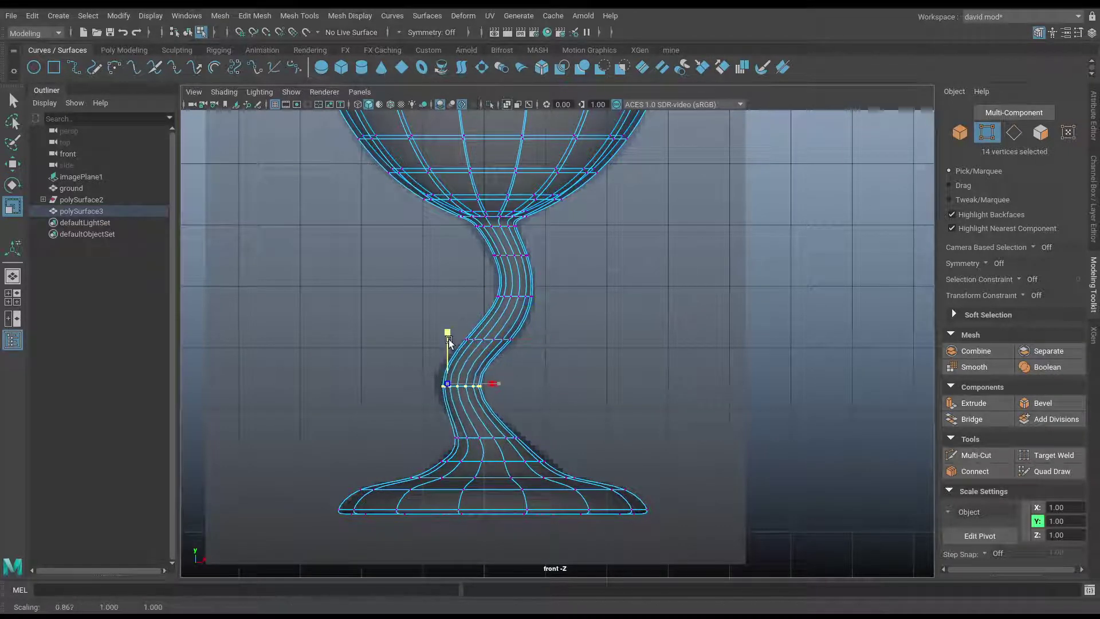
{"action": "left_click_drag", "start_coordinate": [478, 283], "coordinate": [556, 304]}
{"action": "left_click_drag", "start_coordinate": [520, 246], "coordinate": [510, 202], "text": "ctrl"}
{"action": "scroll", "coordinate": [749, 418], "scroll_direction": "down", "scroll_amount": 5}
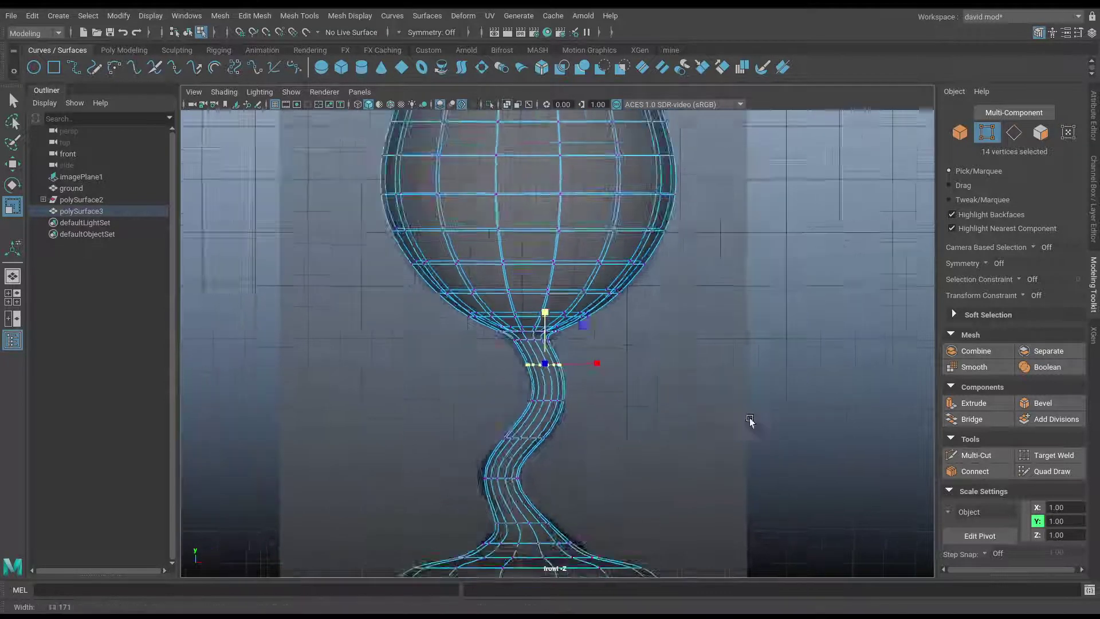
Return to object mode in the perspective view and move the glass away from the image plane to X 12.98.
{"action": "key", "text": "F8"}
{"action": "key", "text": "space"}
{"action": "key", "text": "space"}
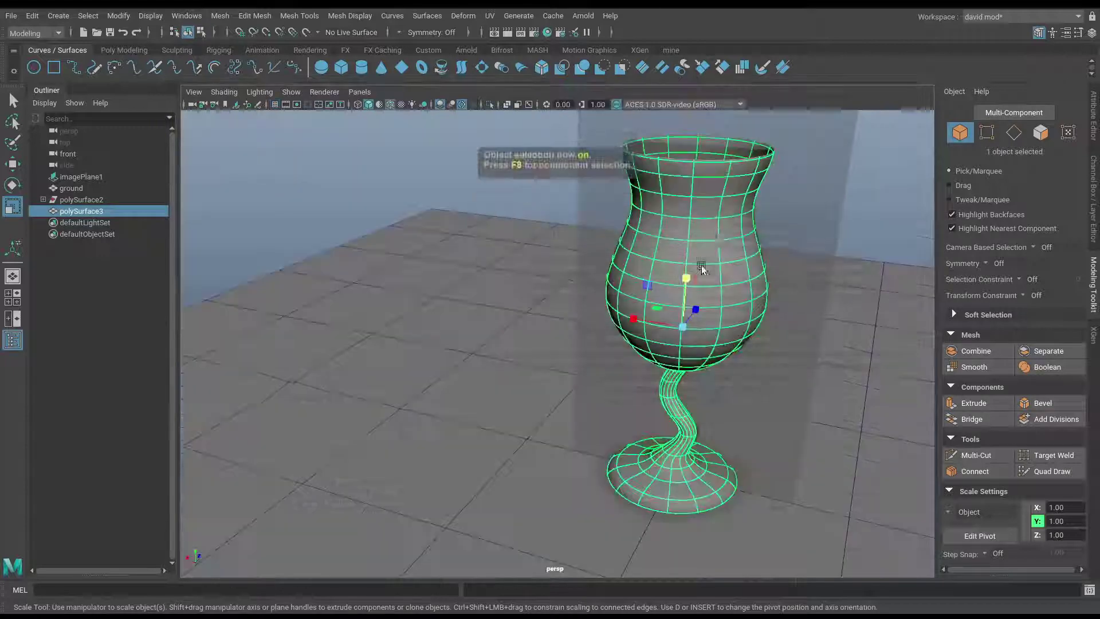
{"action": "left_click_drag", "start_coordinate": [703, 265], "coordinate": [687, 329], "text": "alt"}
{"action": "key", "text": "w"}
{"action": "left_click_drag", "start_coordinate": [638, 388], "coordinate": [407, 265]}
{"action": "left_click_drag", "start_coordinate": [765, 418], "coordinate": [802, 401], "text": "alt"}
{"action": "scroll", "coordinate": [801, 401], "scroll_direction": "down", "scroll_amount": 2}
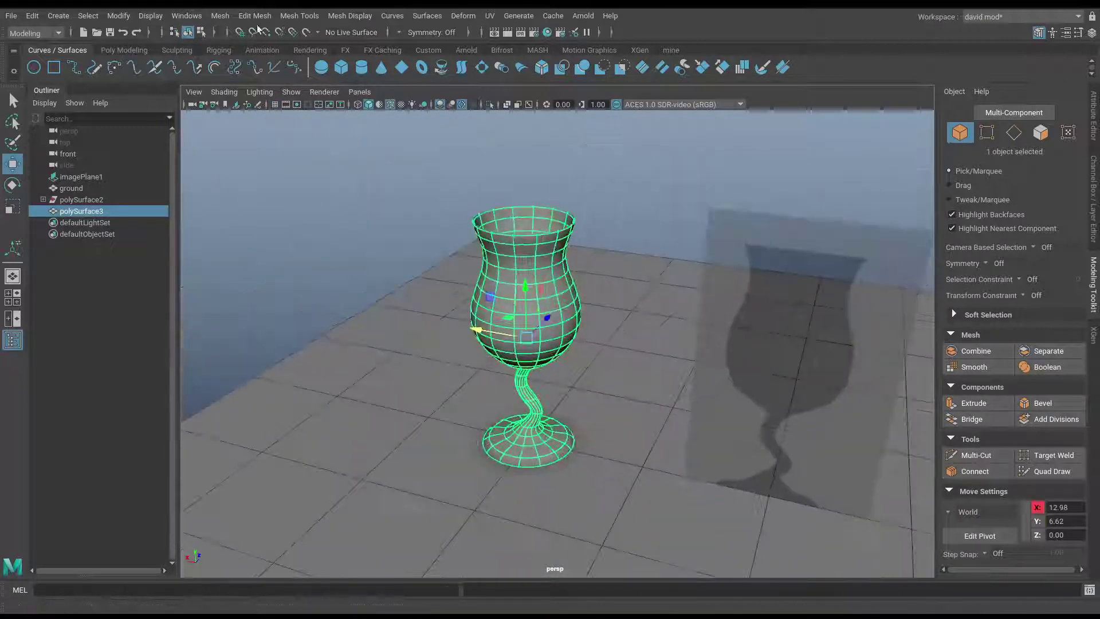
Delete the glass mesh's construction history and rename it "glass".
{"action": "key", "text": "space"}
{"action": "left_click", "coordinate": [254, 211]}
{"action": "mouse_move", "coordinate": [396, 351]}
{"action": "mouse_move", "coordinate": [416, 356]}
{"action": "left_mouse_down"}
{"action": "mouse_move", "coordinate": [437, 351]}
{"action": "mouse_move", "coordinate": [466, 307]}
{"action": "mouse_move", "coordinate": [516, 300]}
{"action": "mouse_move", "coordinate": [363, 398]}
{"action": "mouse_move", "coordinate": [432, 390]}
{"action": "mouse_move", "coordinate": [460, 347]}
{"action": "mouse_move", "coordinate": [404, 353]}
{"action": "mouse_move", "coordinate": [419, 352]}
{"action": "left_mouse_up"}
{"action": "double_click", "coordinate": [83, 198]}
{"action": "type", "text": "glass"}
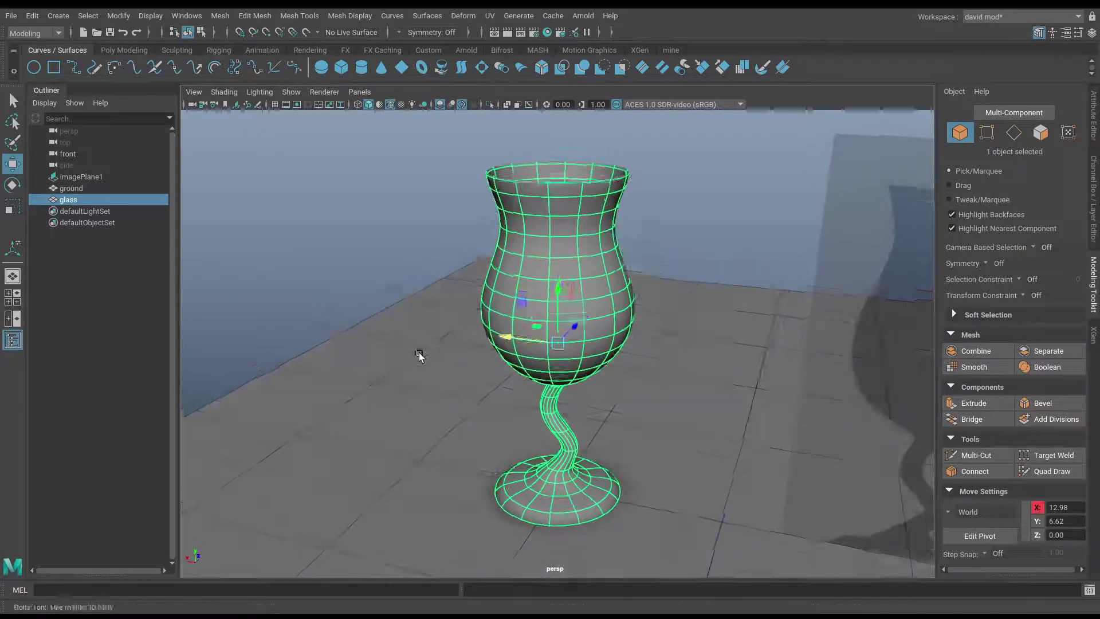
Close the hole at the inner bowl's bottom by converting its border edges to vertices and merging them to the centre.
{"action": "right_click_drag", "start_coordinate": [418, 353], "coordinate": [555, 357], "text": "alt"}
{"action": "middle_click_drag", "start_coordinate": [556, 358], "coordinate": [554, 378], "text": "alt"}
{"action": "left_click_drag", "start_coordinate": [554, 378], "coordinate": [687, 444], "text": "alt"}
{"action": "scroll", "coordinate": [577, 424], "scroll_direction": "up", "scroll_amount": 10}
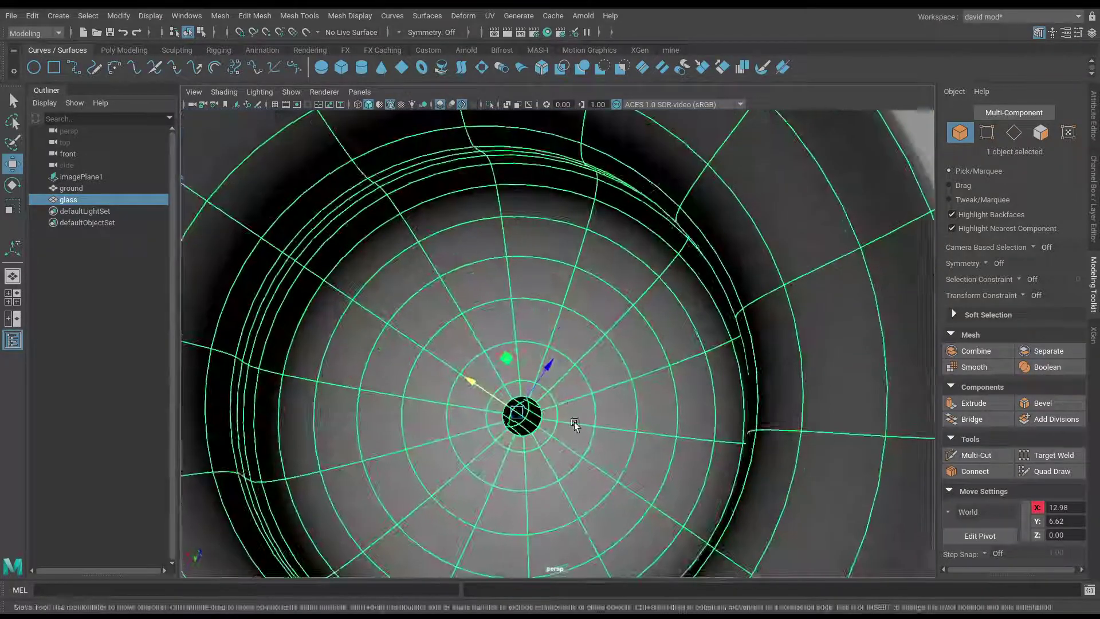
{"action": "scroll", "coordinate": [550, 360], "scroll_direction": "up", "scroll_amount": 5}
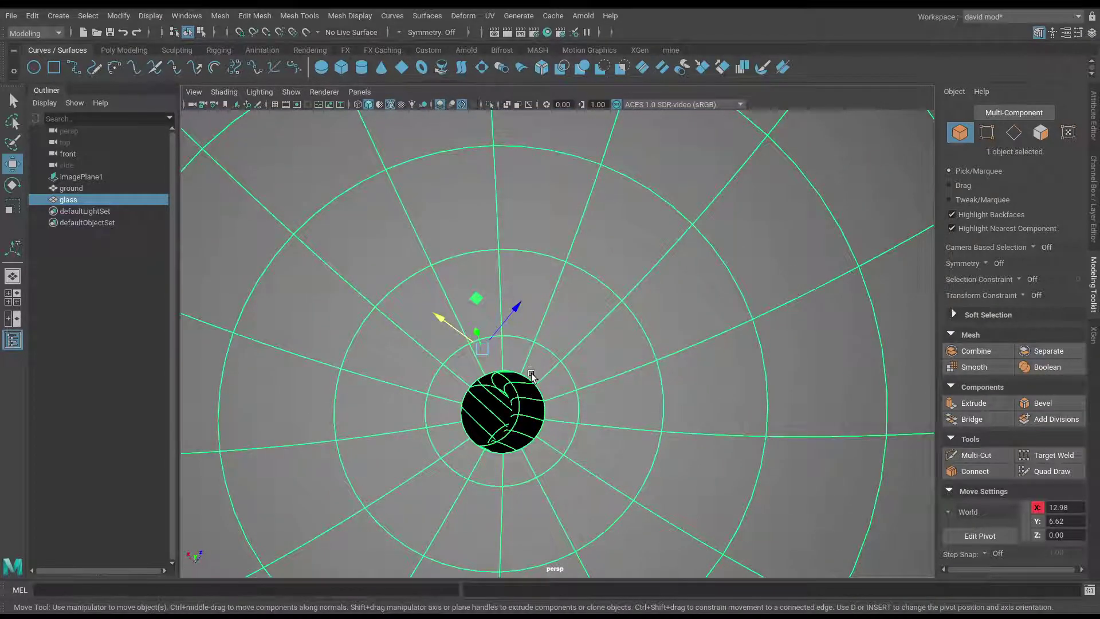
{"action": "key", "text": "F9"}
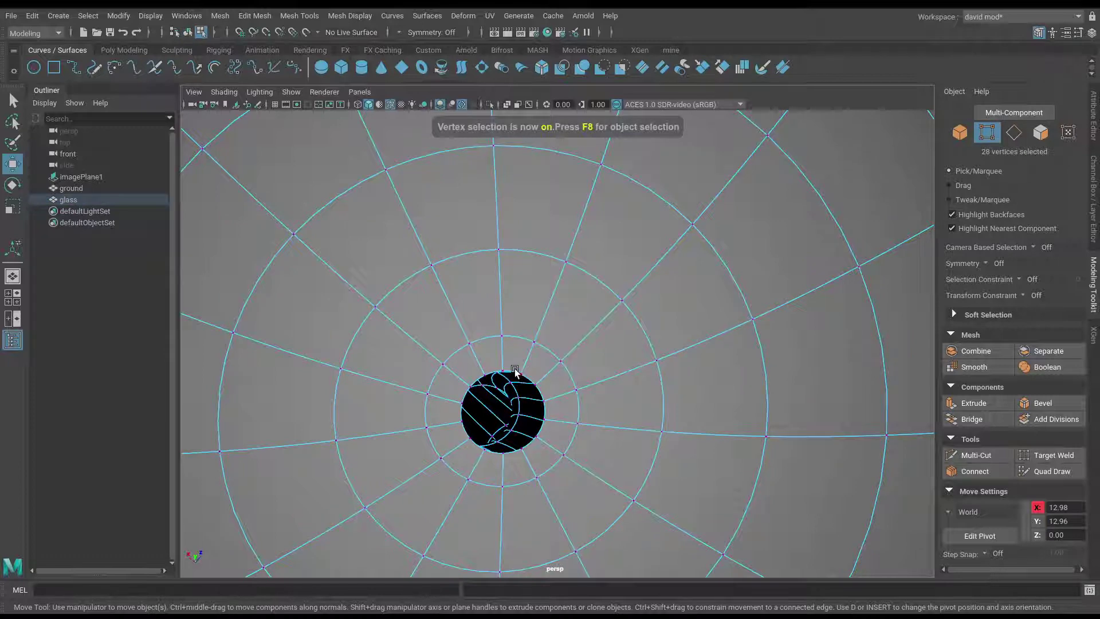
{"action": "right_click_drag", "start_coordinate": [515, 286], "coordinate": [474, 197]}
{"action": "right_click_drag", "start_coordinate": [511, 253], "coordinate": [512, 255]}
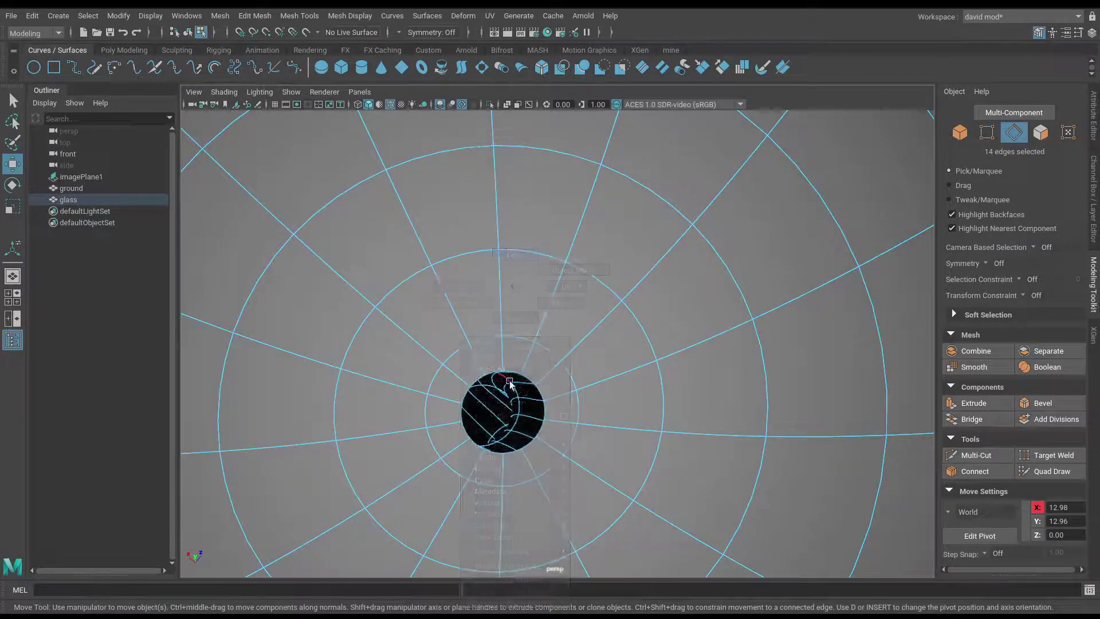
{"action": "right_click", "coordinate": [514, 373], "text": "shift"}
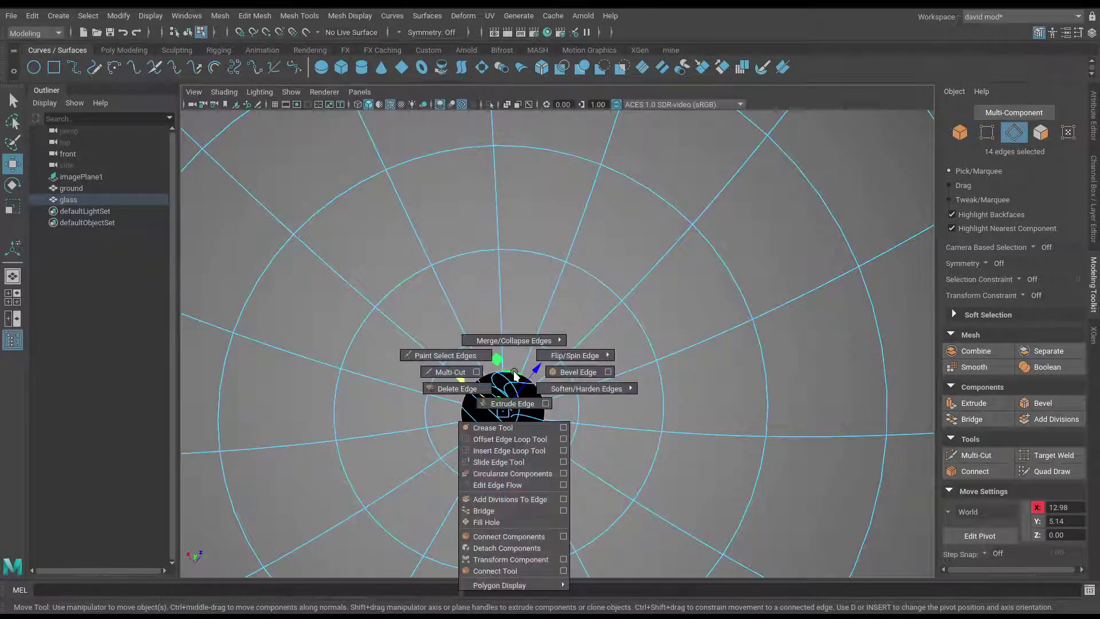
{"action": "right_click", "coordinate": [514, 373], "text": "ctrl"}
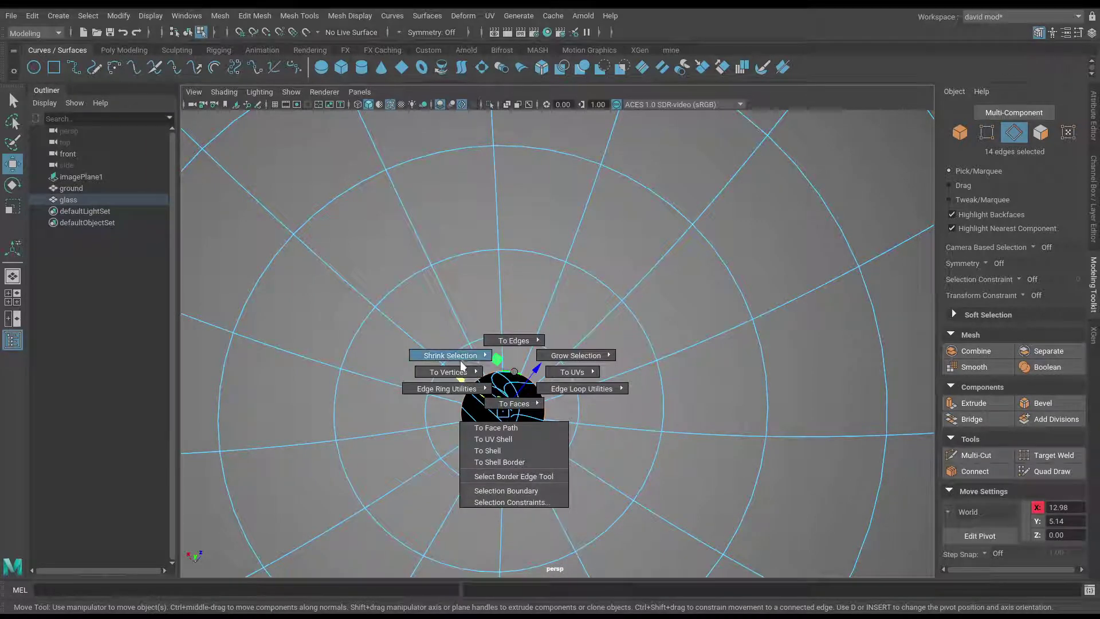
{"action": "right_click_drag", "start_coordinate": [462, 364], "coordinate": [459, 369], "text": "ctrl"}
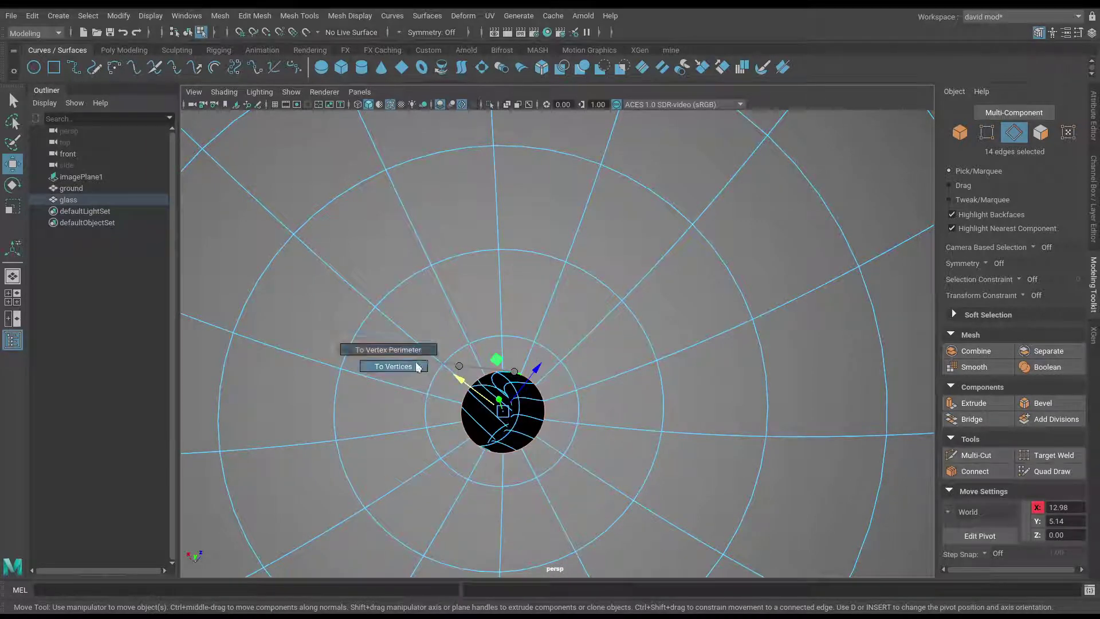
{"action": "key", "text": "space"}
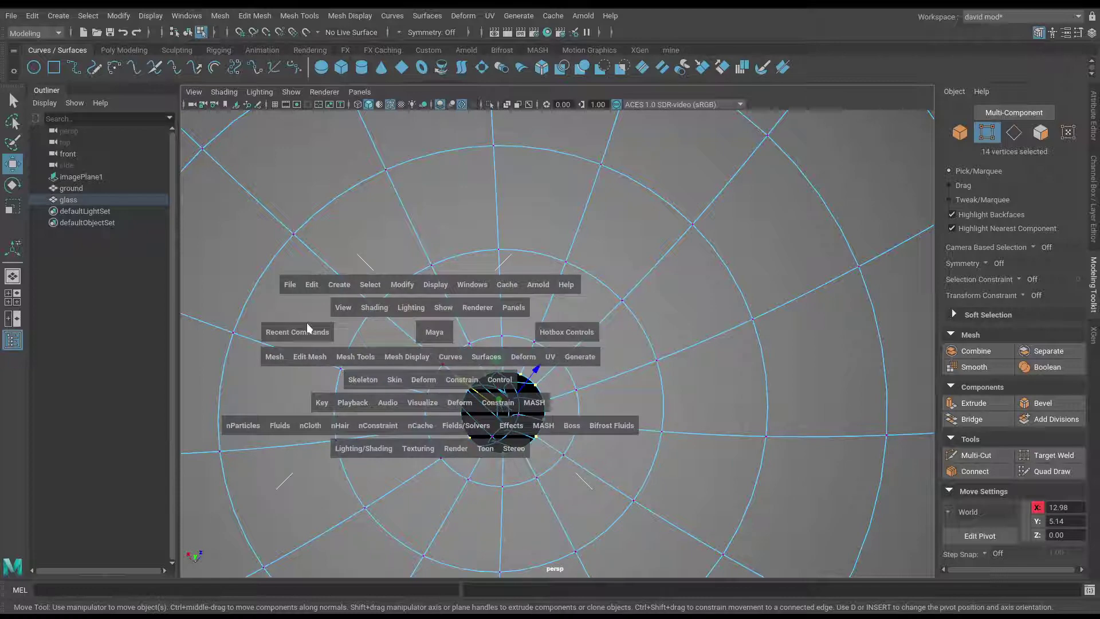
{"action": "left_click", "coordinate": [287, 356]}
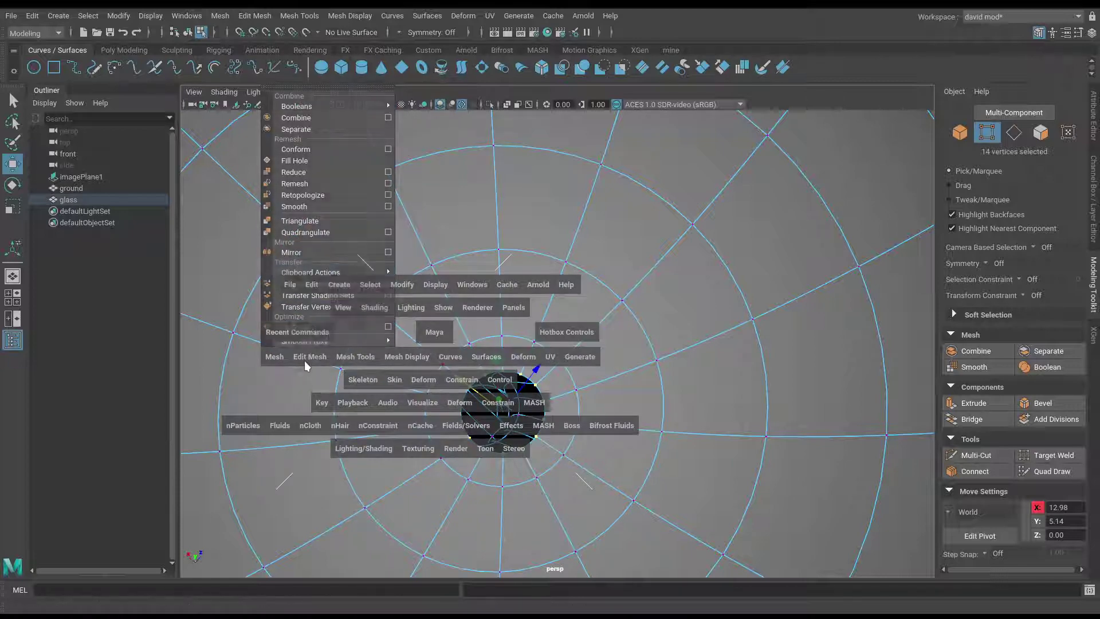
{"action": "left_click", "coordinate": [304, 358]}
{"action": "left_click", "coordinate": [349, 123]}
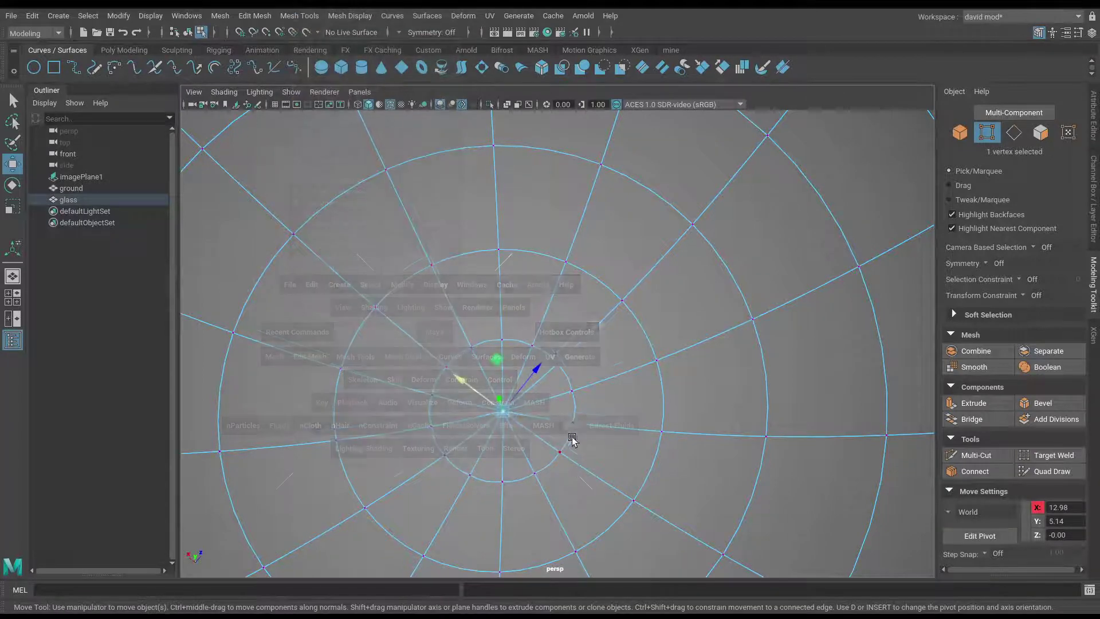
Select every second edge radiating from the inner bowl's centre vertex and delete them to turn the triangles into quads.
{"action": "right_click_drag", "start_coordinate": [572, 438], "coordinate": [888, 442], "text": "alt"}
{"action": "key", "text": "q"}
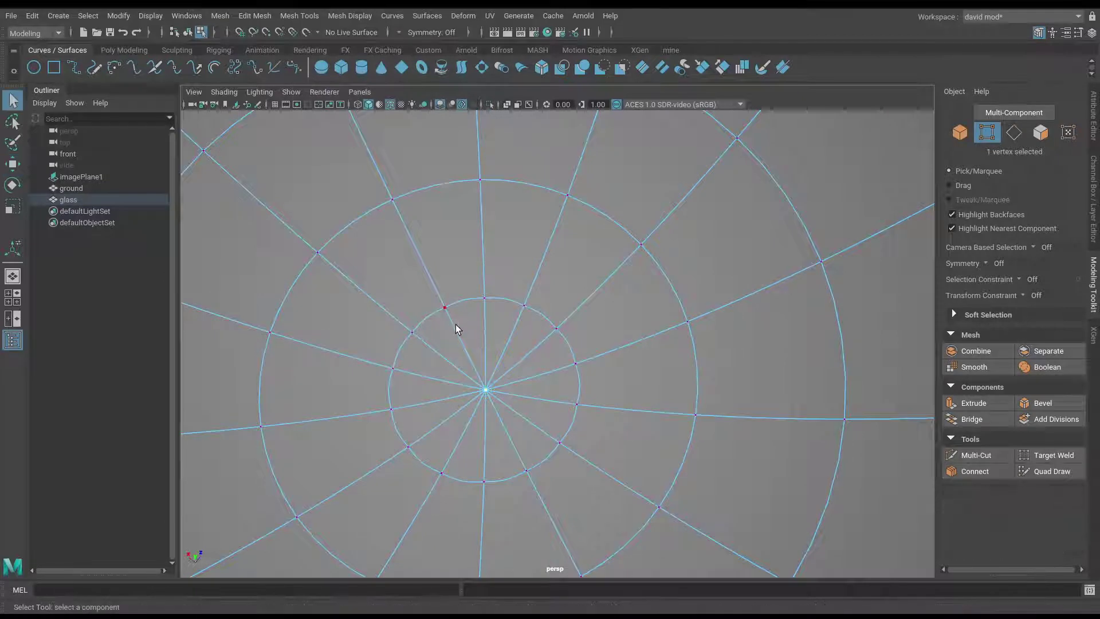
{"action": "key", "text": "F10"}
{"action": "left_click", "coordinate": [456, 329]}
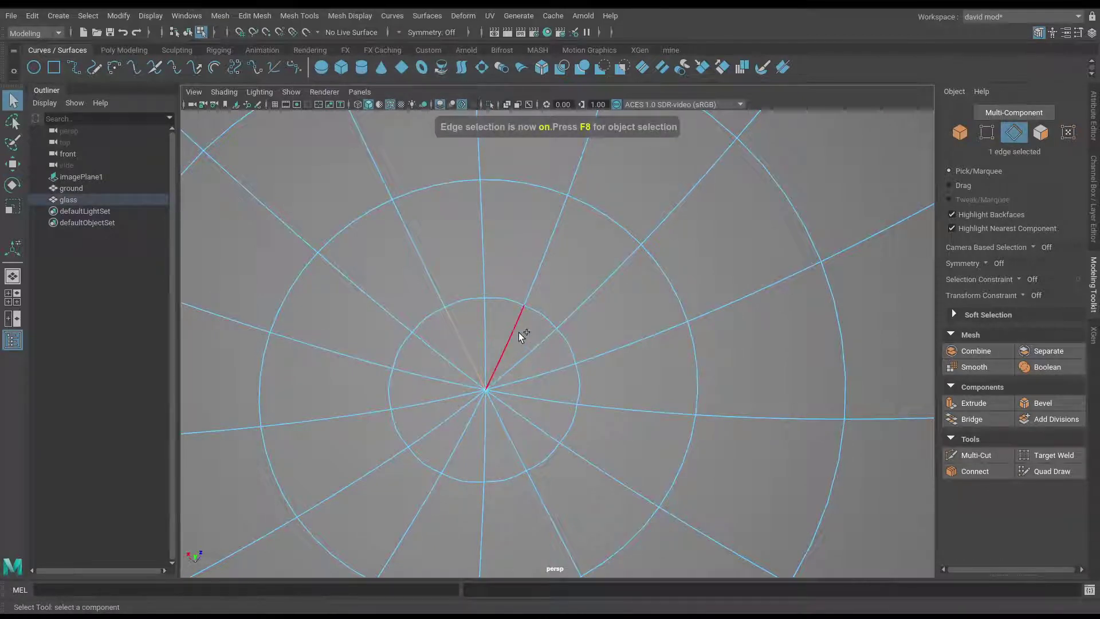
{"action": "left_click", "coordinate": [516, 332], "text": "shift"}
{"action": "left_click", "coordinate": [543, 369], "text": "shift"}
{"action": "left_click", "coordinate": [540, 416], "text": "shift"}
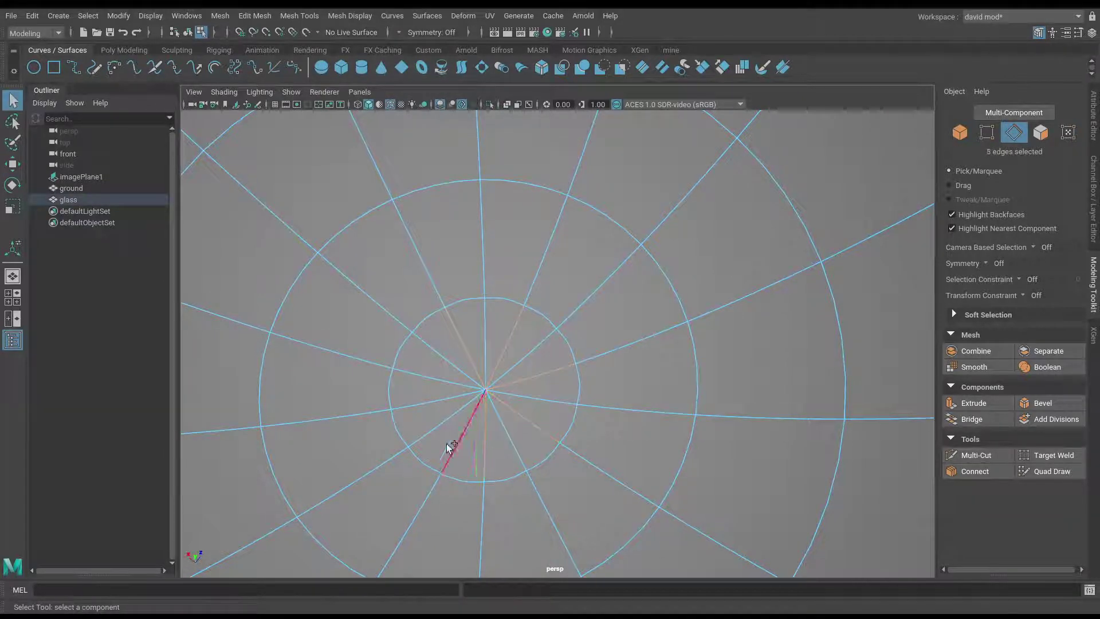
{"action": "right_click_drag", "start_coordinate": [412, 380], "coordinate": [344, 388], "text": "shift"}
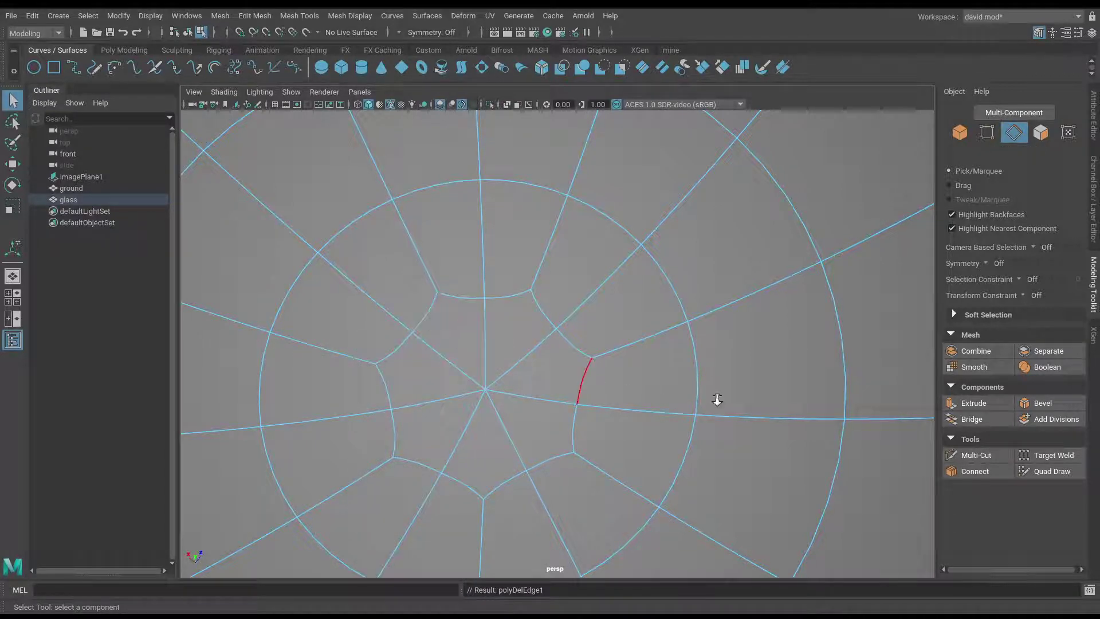
Bring the whole glass into view, return to object mode and clear the selection.
{"action": "right_click_drag", "start_coordinate": [717, 399], "coordinate": [517, 414], "text": "alt"}
{"action": "left_click_drag", "start_coordinate": [517, 413], "coordinate": [525, 381], "text": "alt"}
{"action": "right_click_drag", "start_coordinate": [526, 380], "coordinate": [449, 434], "text": "alt"}
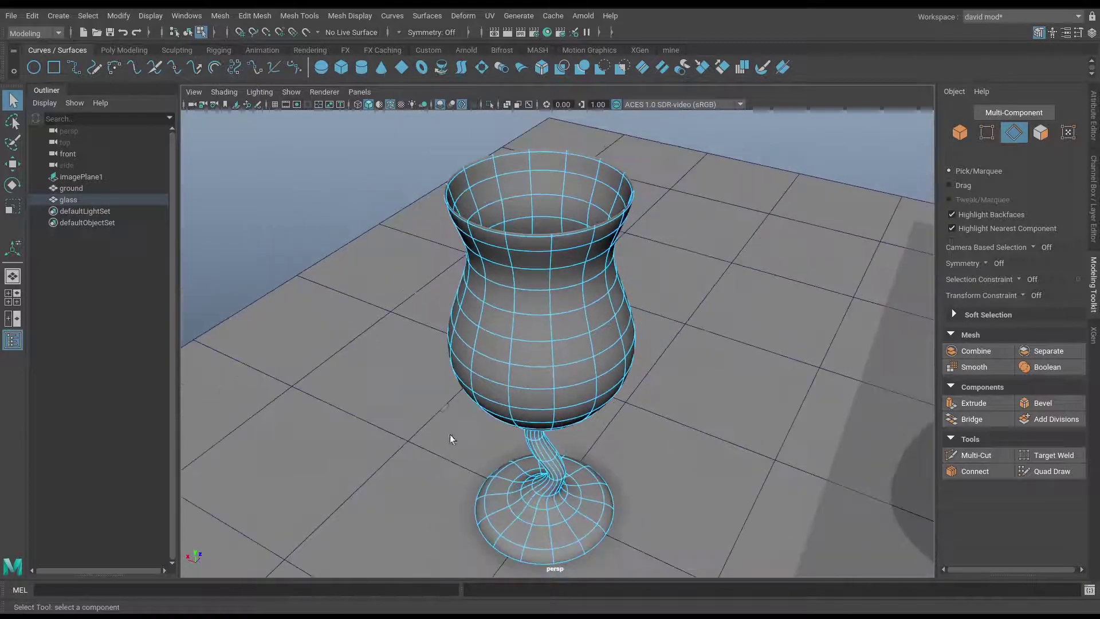
{"action": "left_click_drag", "start_coordinate": [449, 434], "coordinate": [473, 428], "text": "alt"}
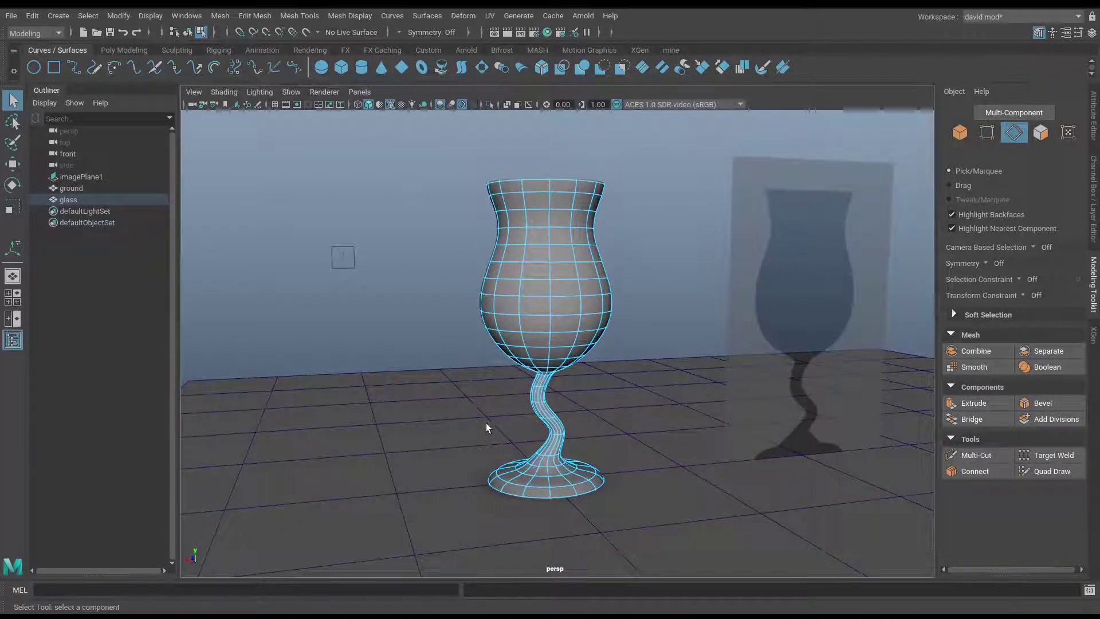
{"action": "key", "text": "F8"}
{"action": "left_click", "coordinate": [458, 357]}
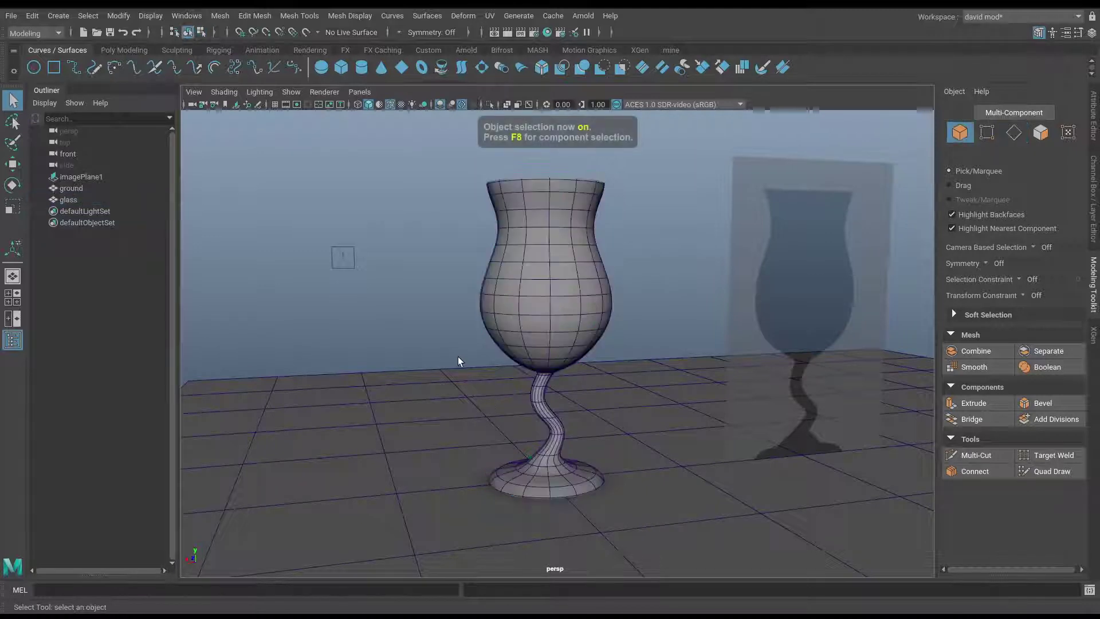